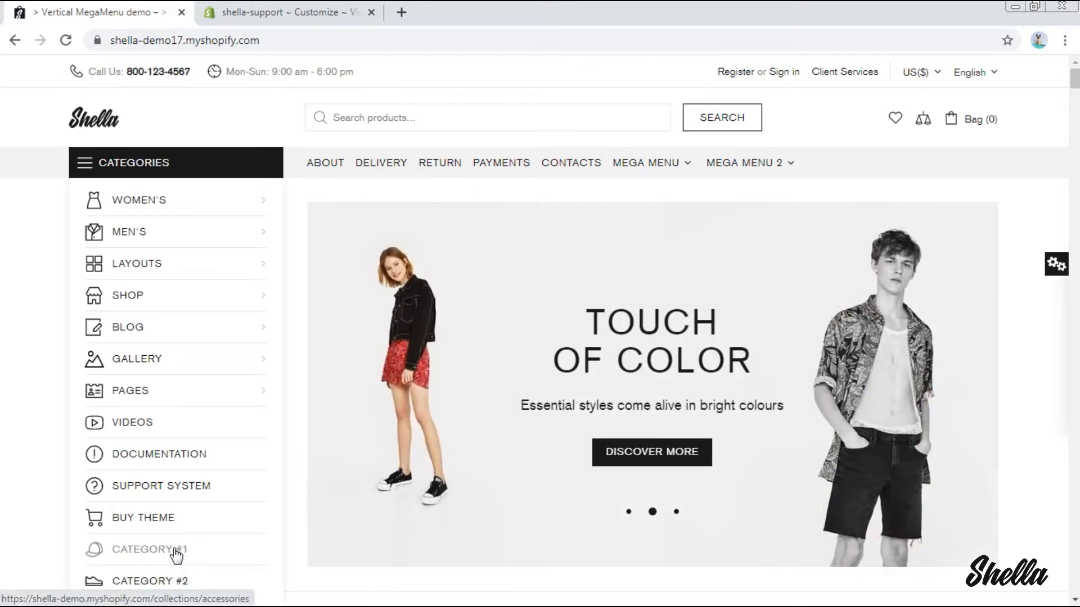
Step: Switch to the Shopify theme editor tab and assign Header Menu (secondary) as the Header section's main menu
scroll(170, 448, "up", 3)
left_click(273, 12)
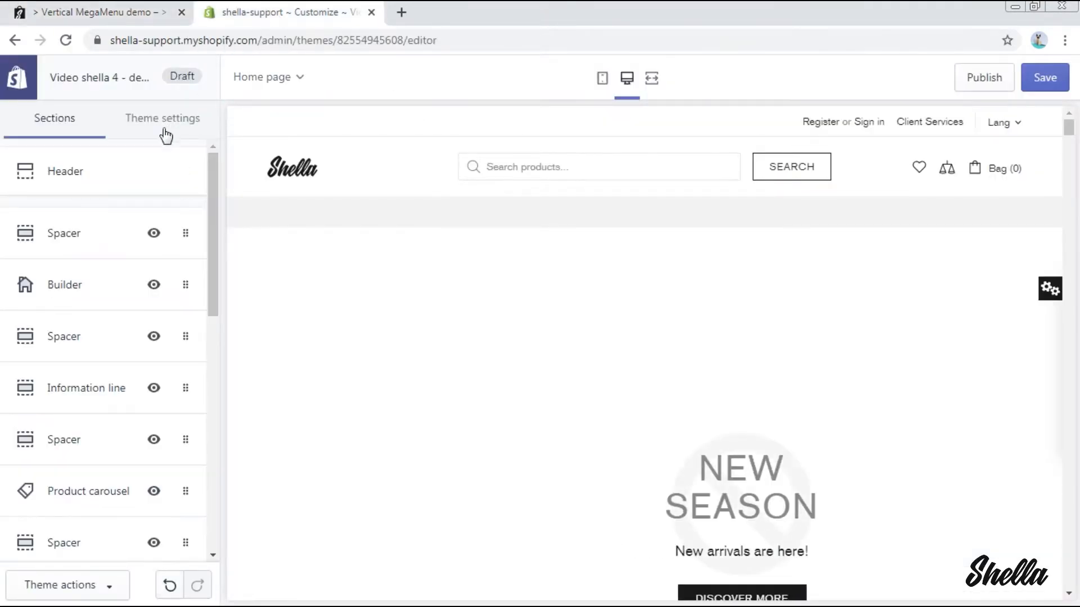
left_click(77, 172)
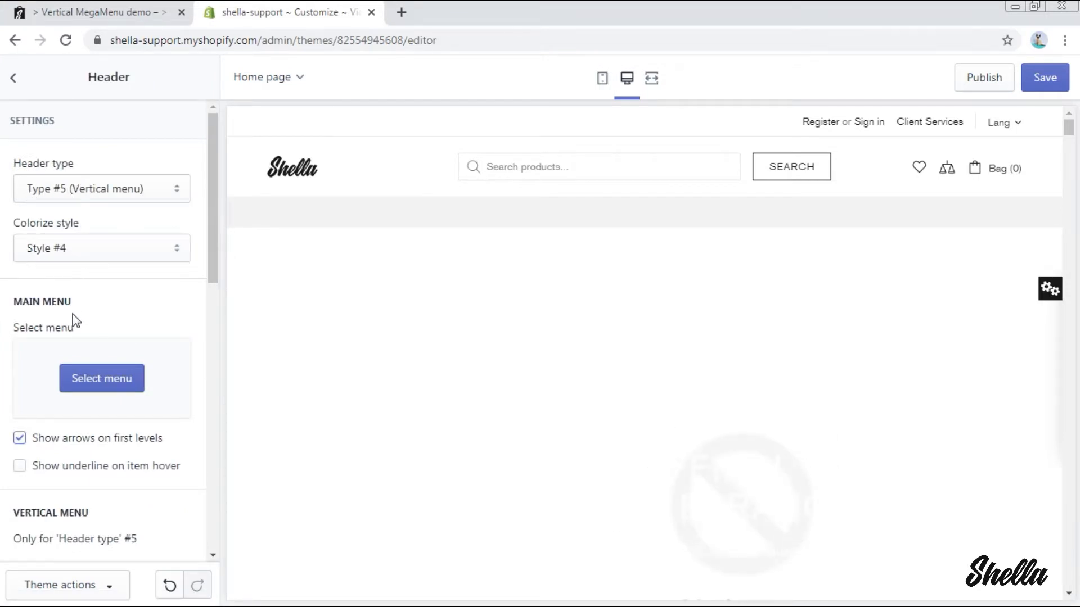
left_click(84, 379)
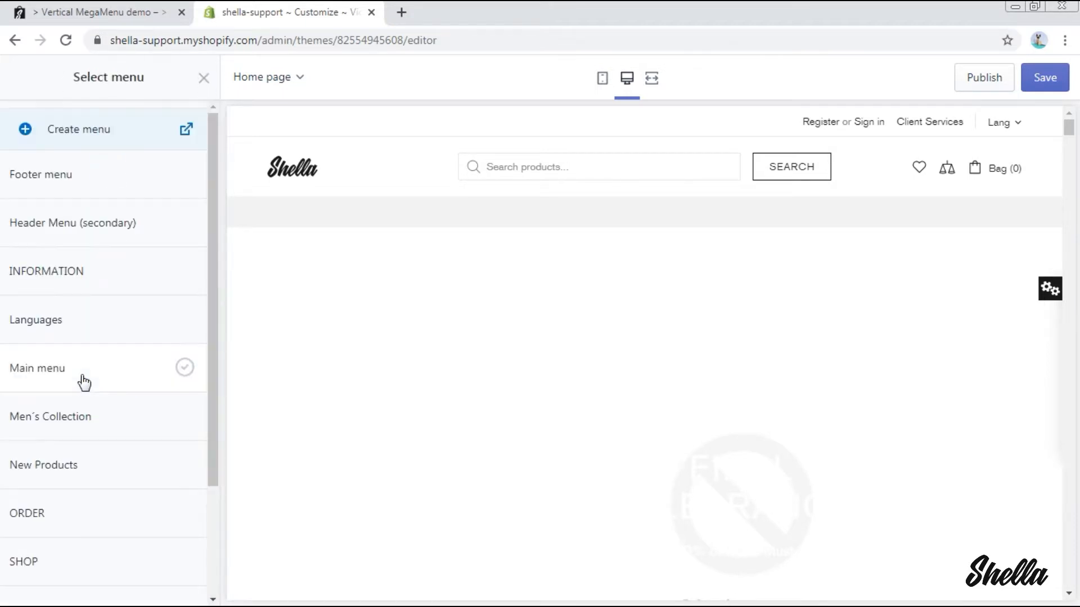
left_click(100, 233)
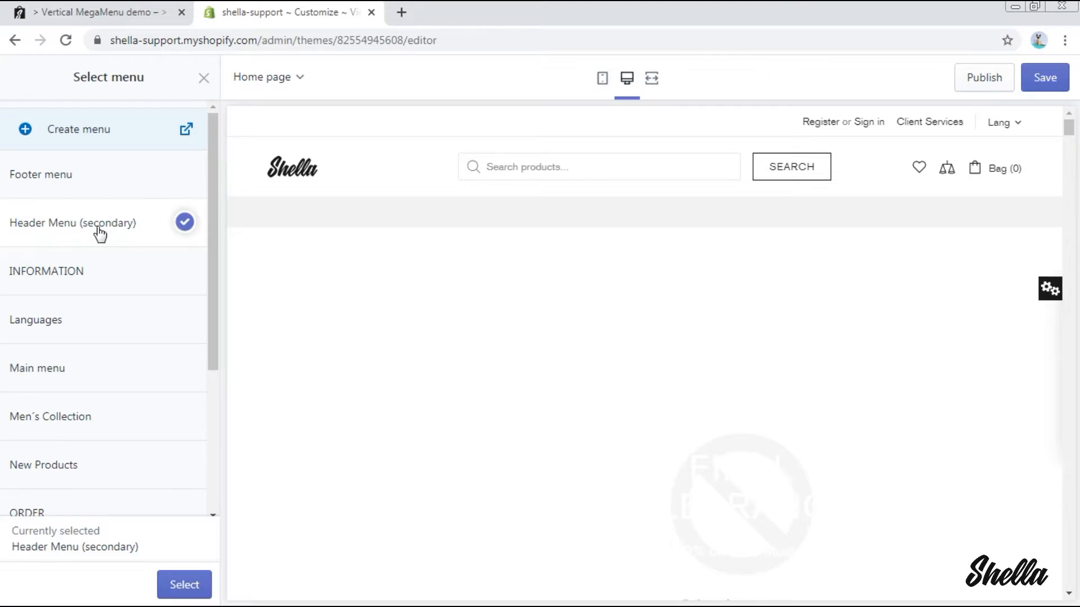
left_click(185, 589)
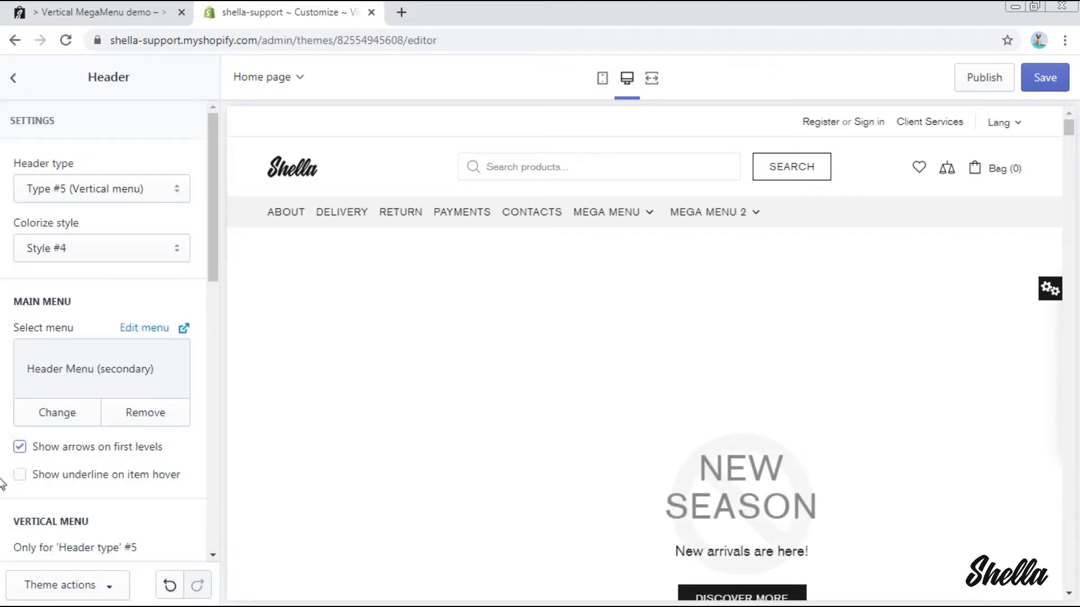
Step: Set Main menu as the header's vertical menu and keep it fixed on the home page
scroll(129, 497, "down", 4)
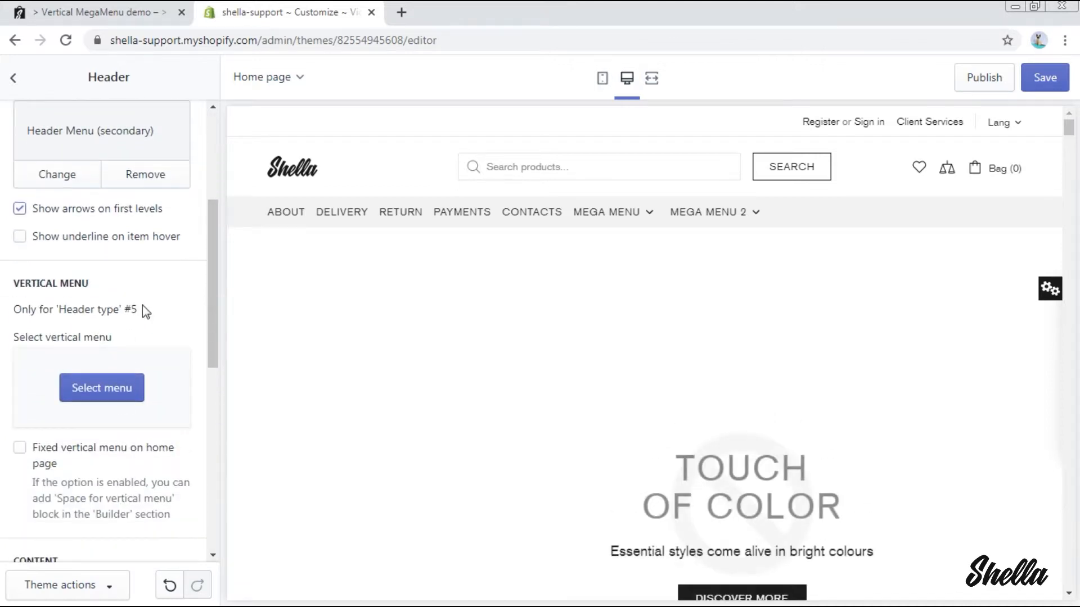
left_click_drag(138, 309, 65, 310)
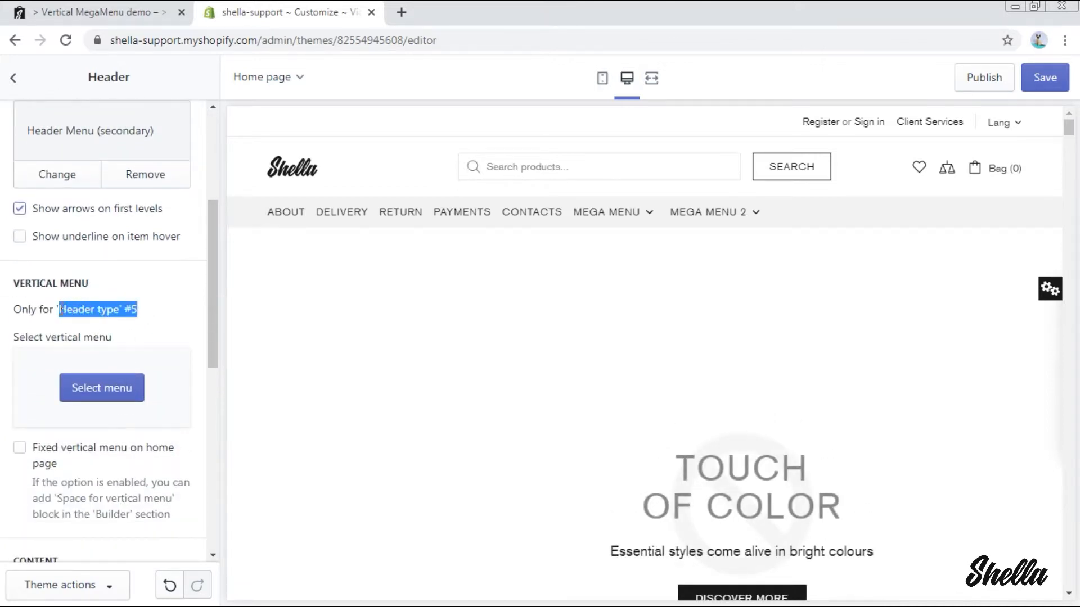
left_click(115, 393)
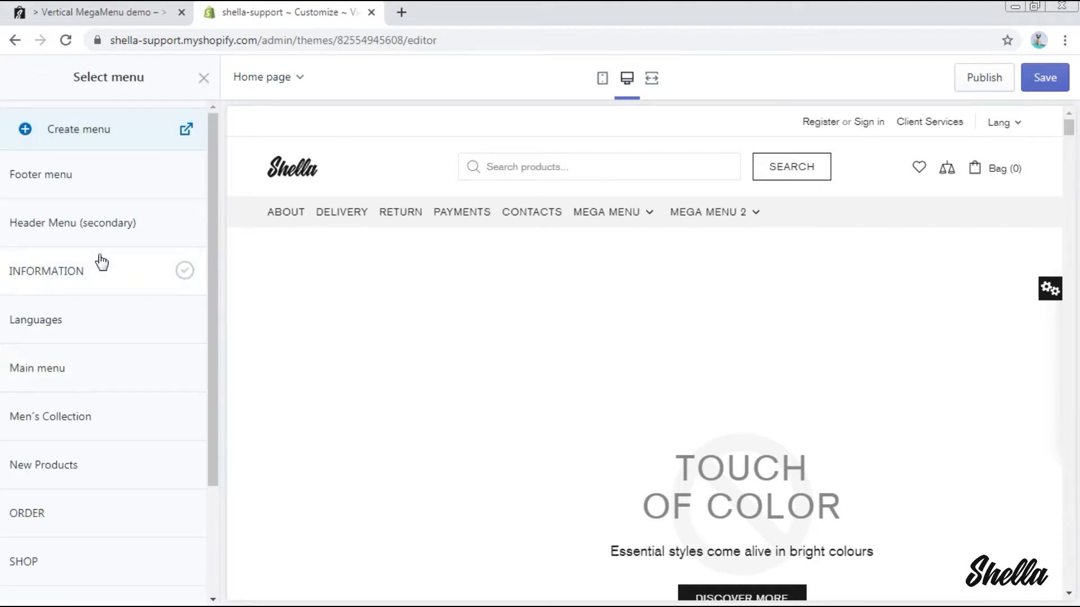
left_click(71, 384)
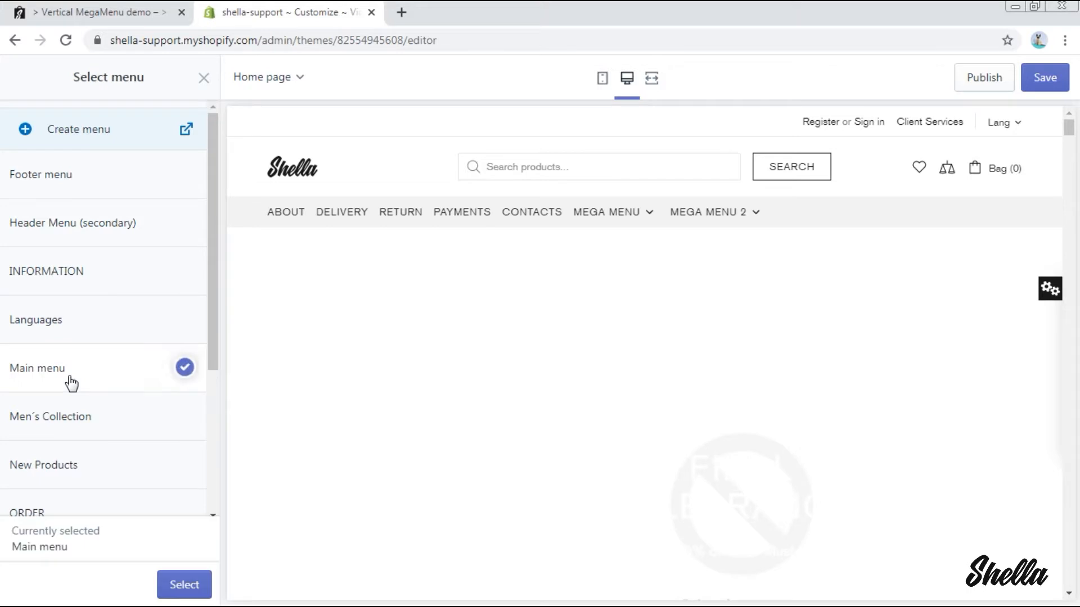
left_click(185, 585)
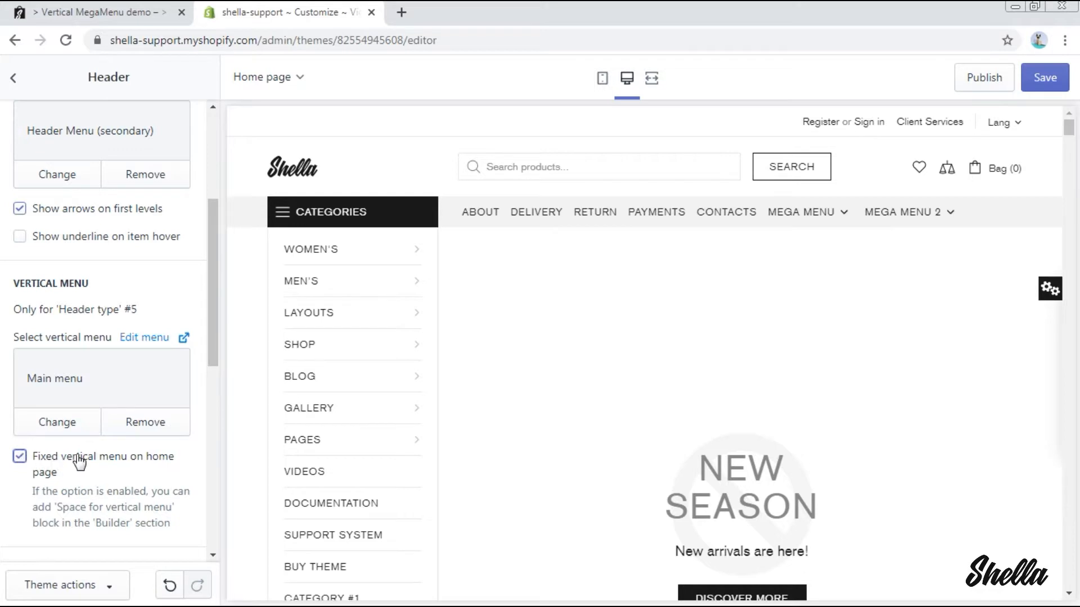
Step: Add a Mega menu content block to the Header section
scroll(79, 462, "down", 1)
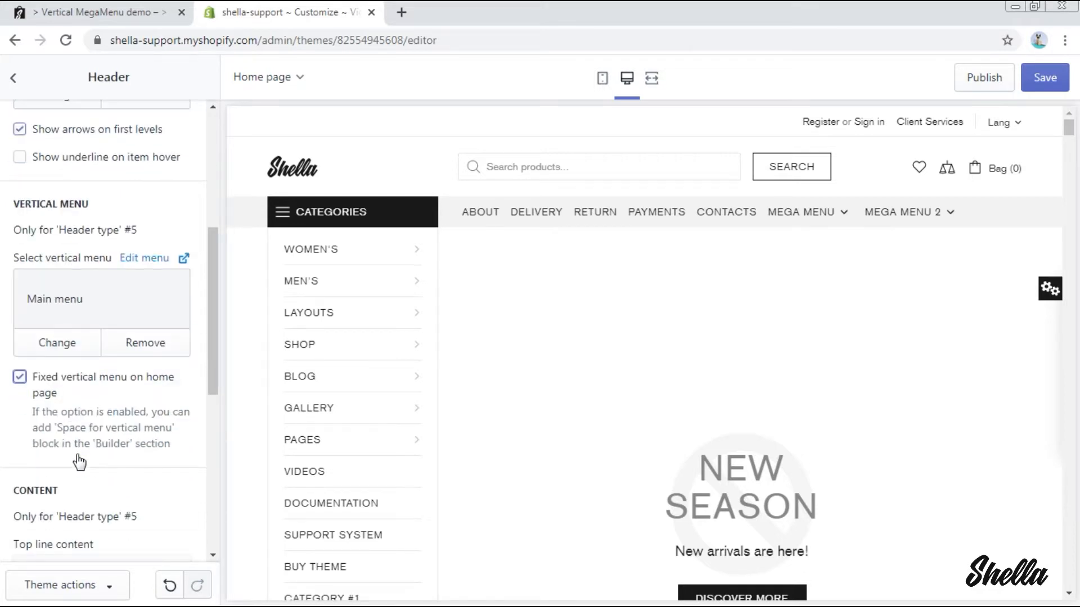
scroll(79, 461, "down", 3)
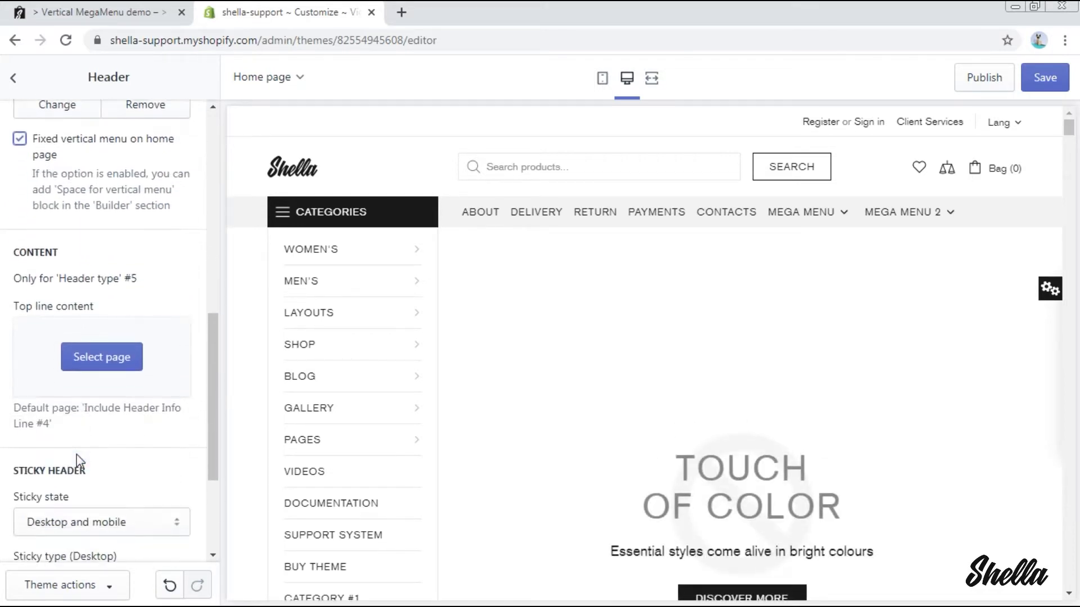
scroll(76, 454, "down", 1)
scroll(119, 442, "down", 1)
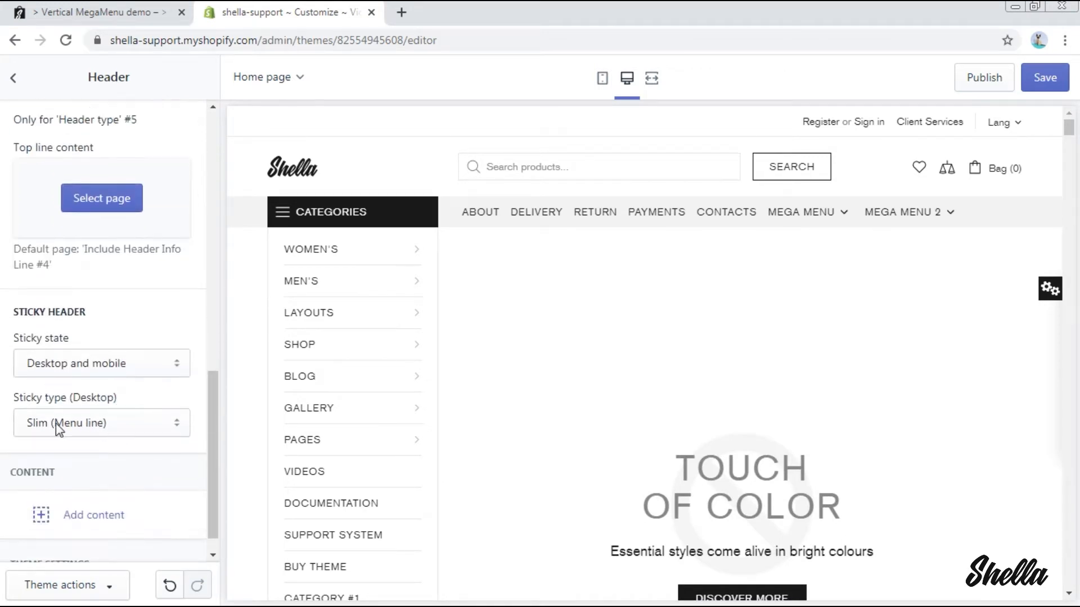
scroll(102, 429, "down", 1)
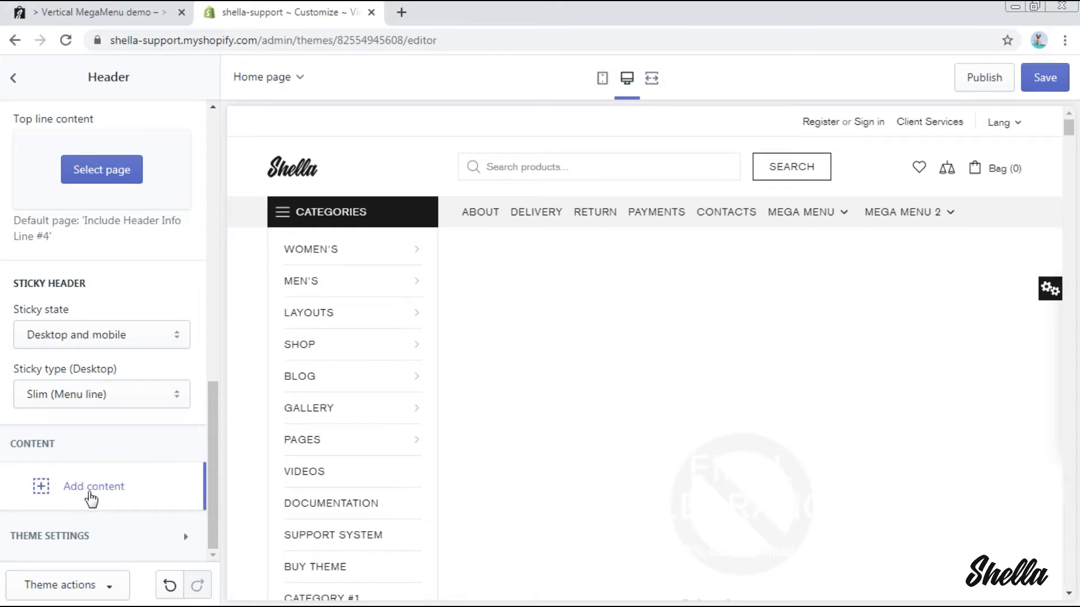
left_click(90, 499)
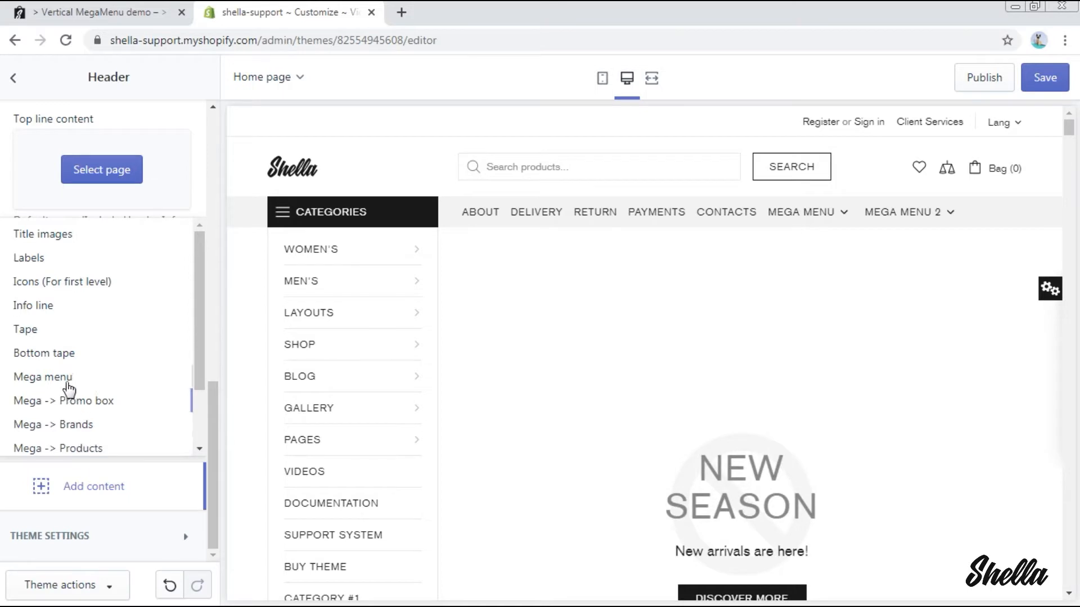
left_click(67, 383)
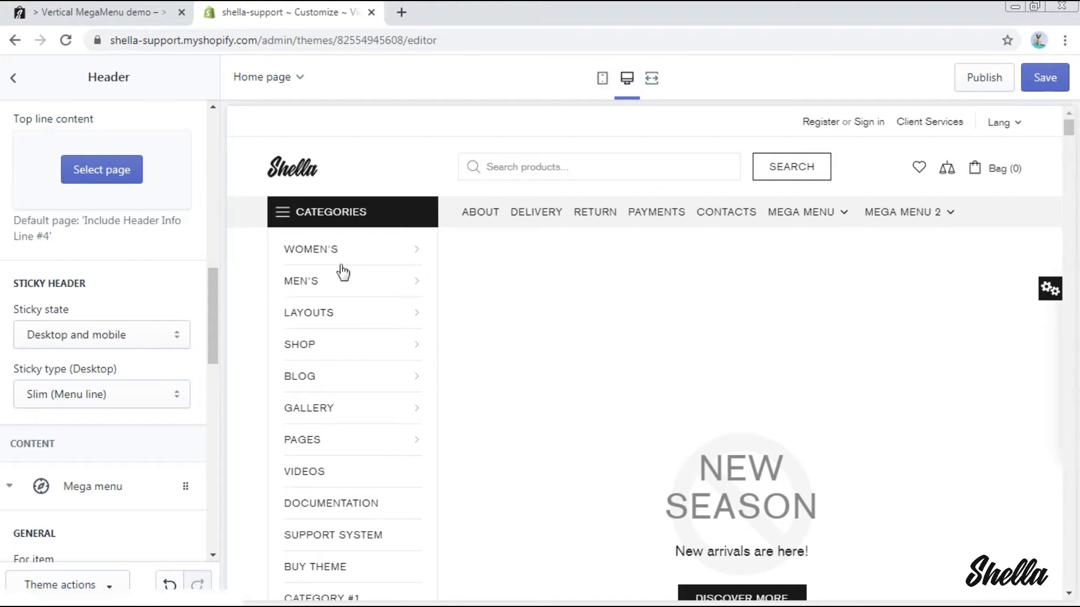
Step: Assign the Mega menu block to the item Women's and set its links column size to 4/12
mouse_move(369, 297)
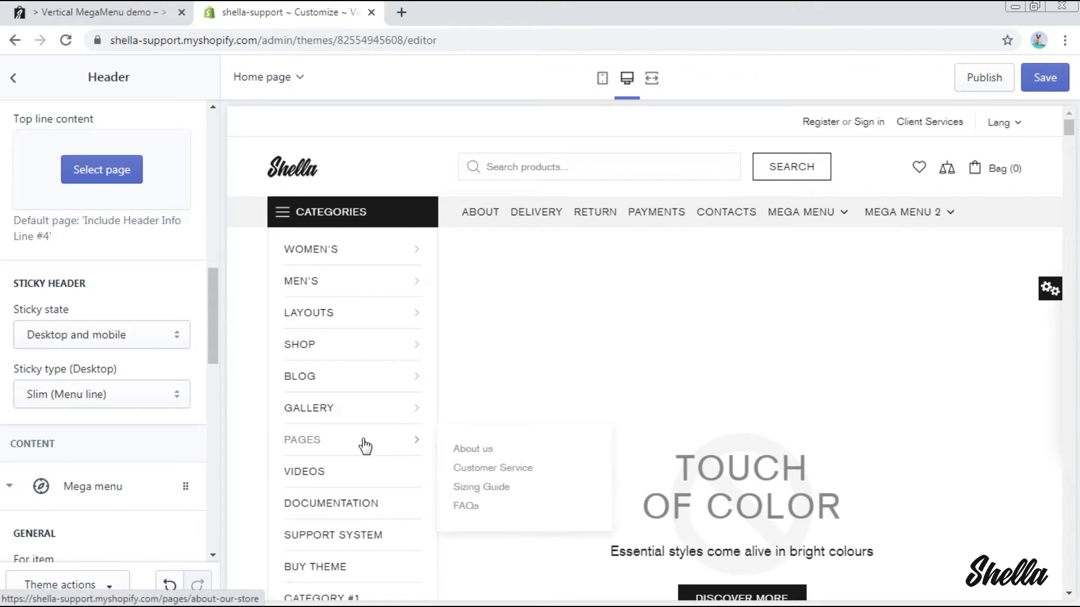
scroll(66, 449, "down", 3)
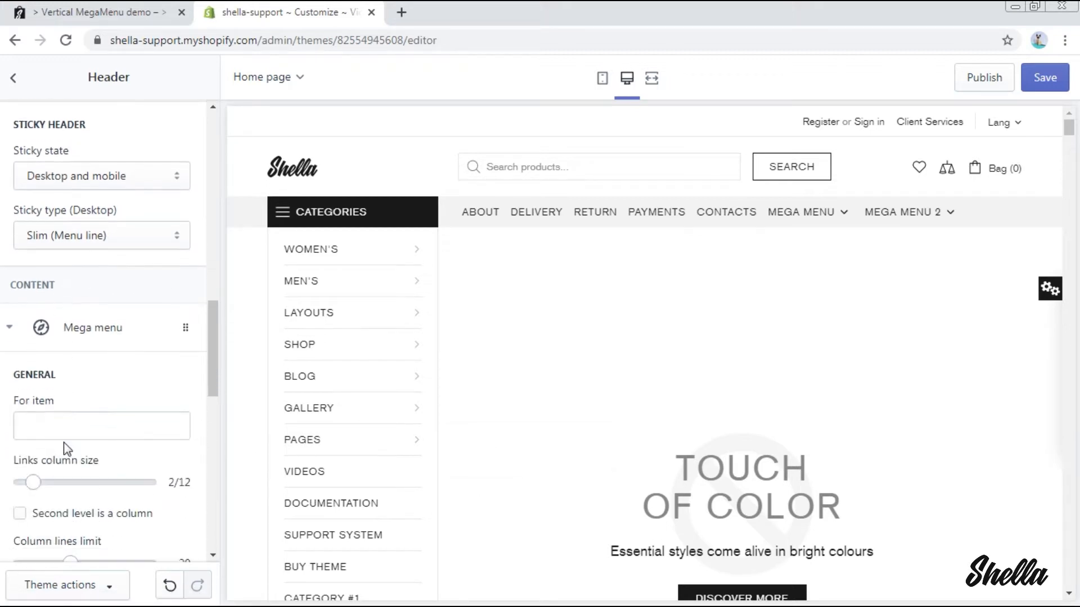
left_click(45, 432)
type("Women's")
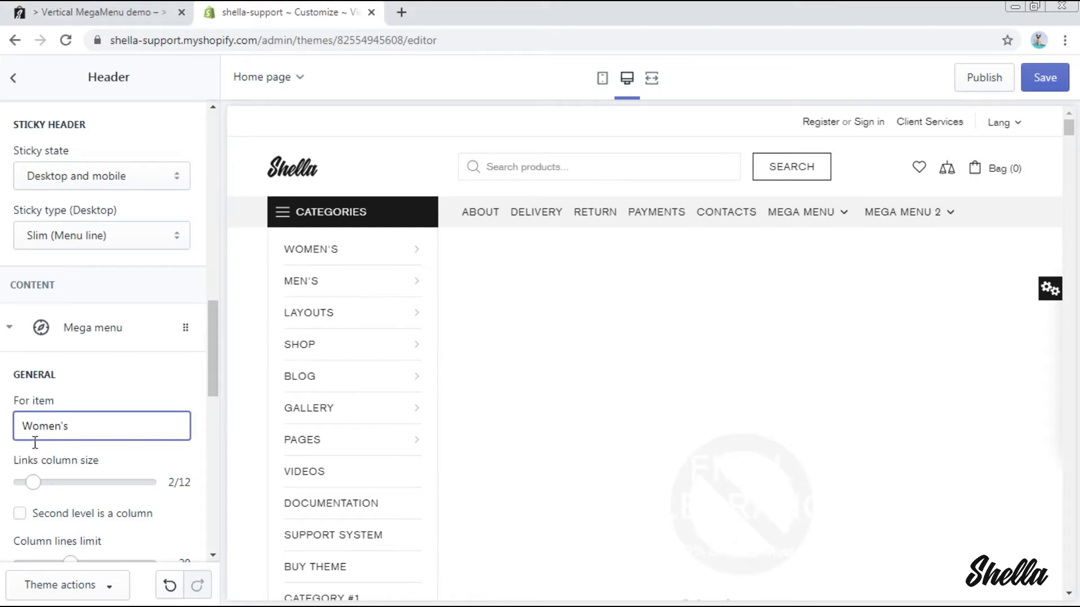
left_click_drag(34, 482, 56, 482)
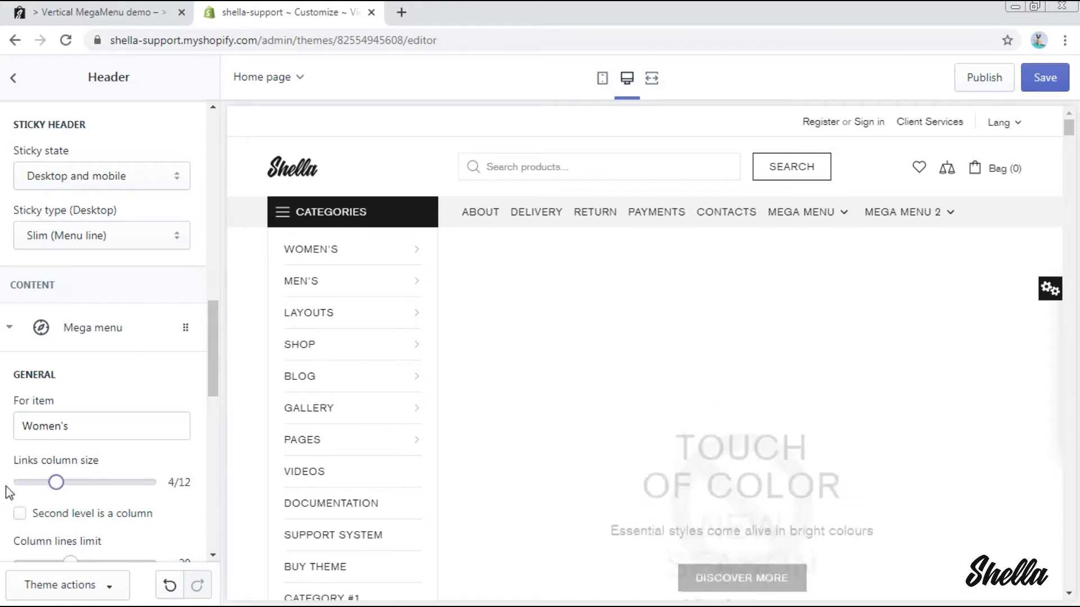
Step: Set the column lines limit to 50 and wrap the menu columns to grid with a wrapper column size of 8/12
scroll(5, 486, "down", 3)
left_click_drag(71, 404, 168, 409)
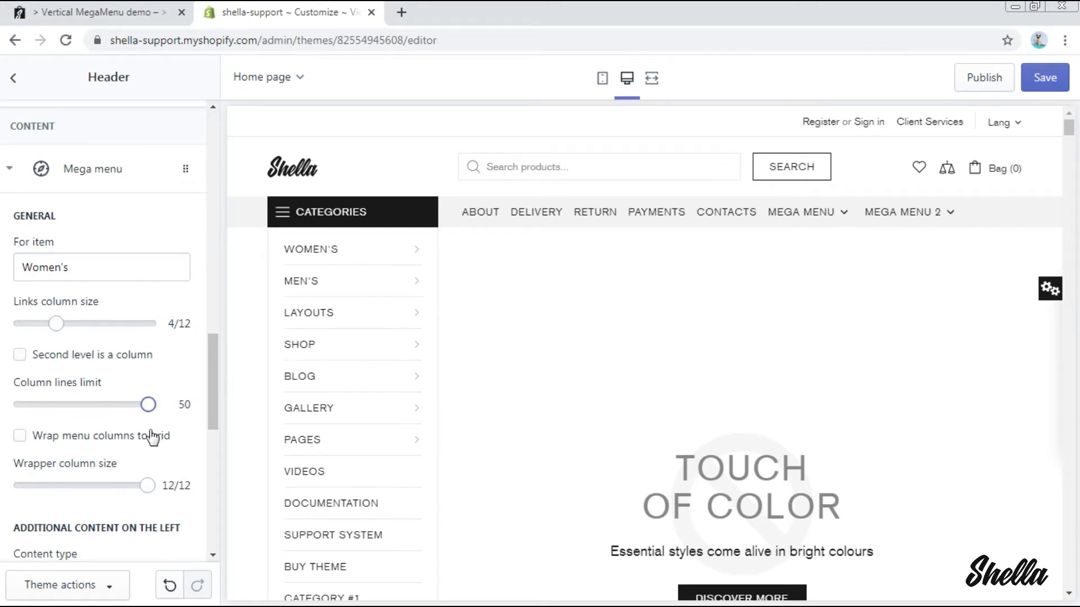
left_click(20, 436)
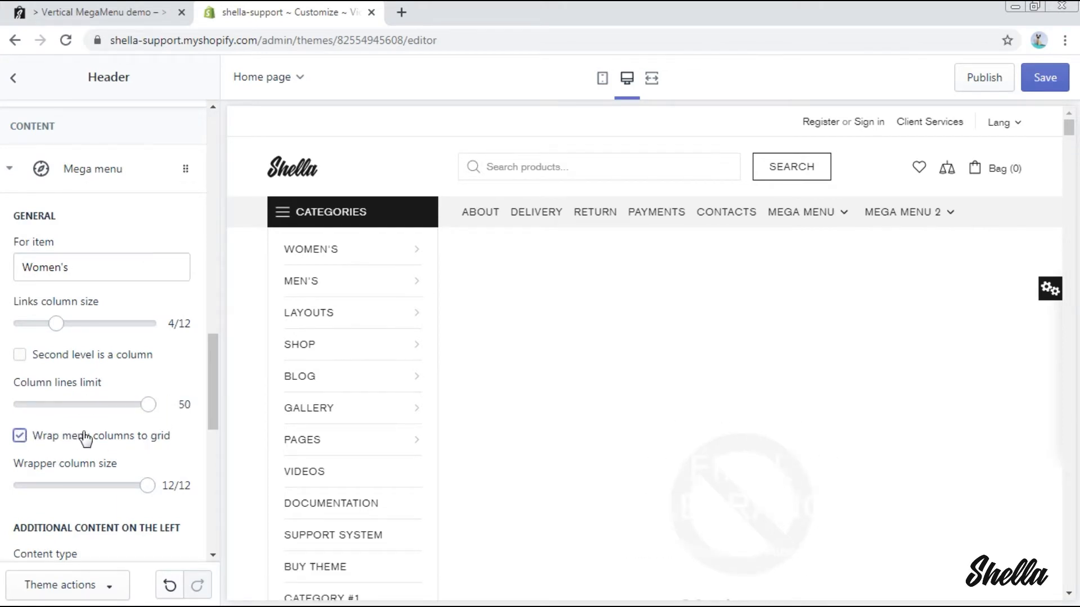
left_click_drag(147, 485, 103, 485)
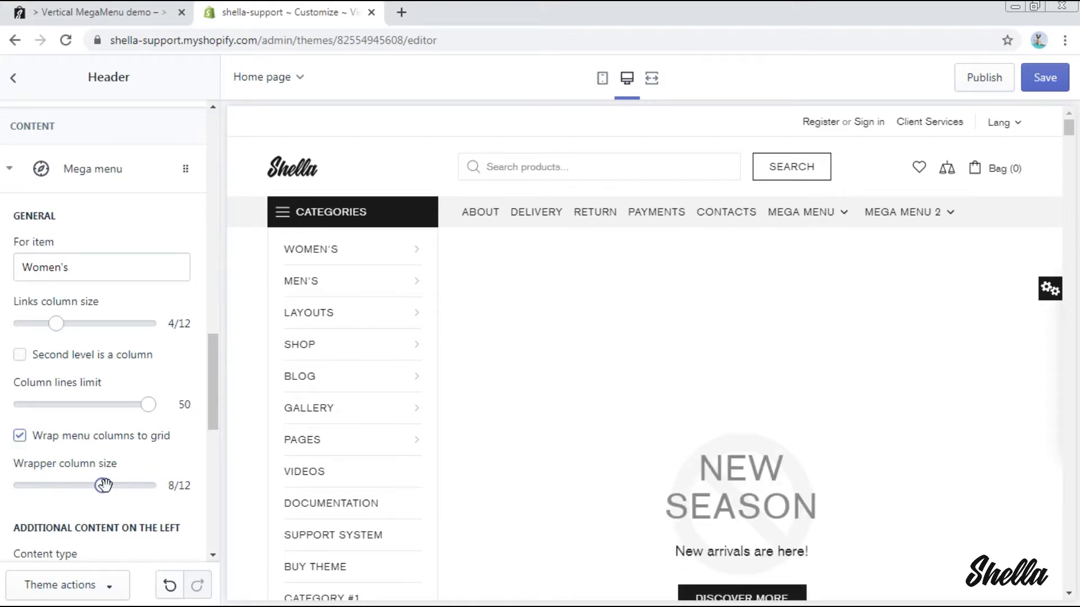
Step: Set the Mega menu's additional content on the right to 1 item in the row with a column size of 4/12
scroll(14, 472, "down", 3)
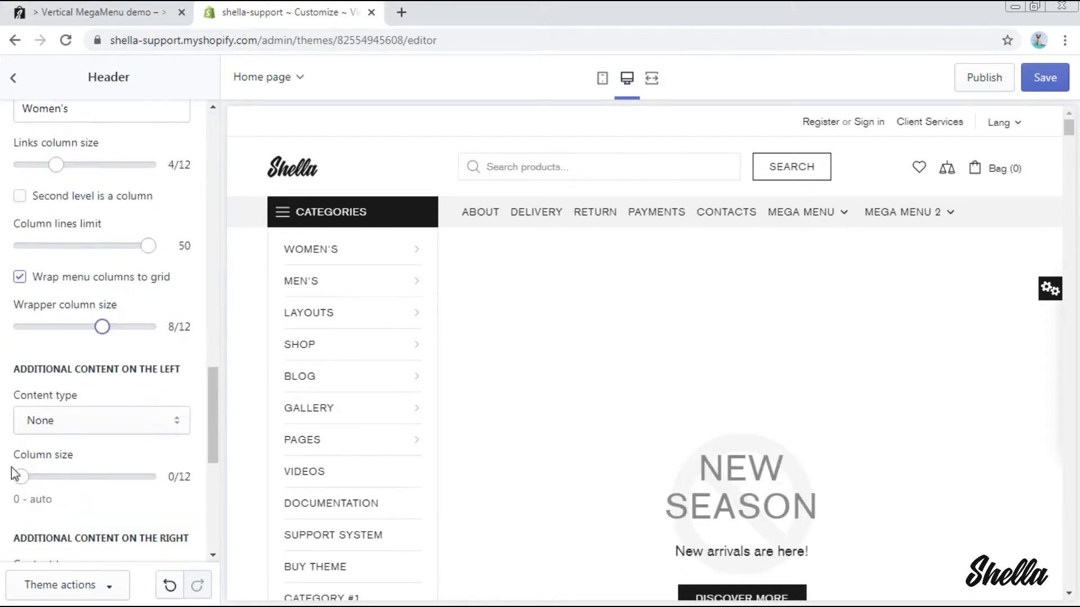
scroll(15, 474, "down", 3)
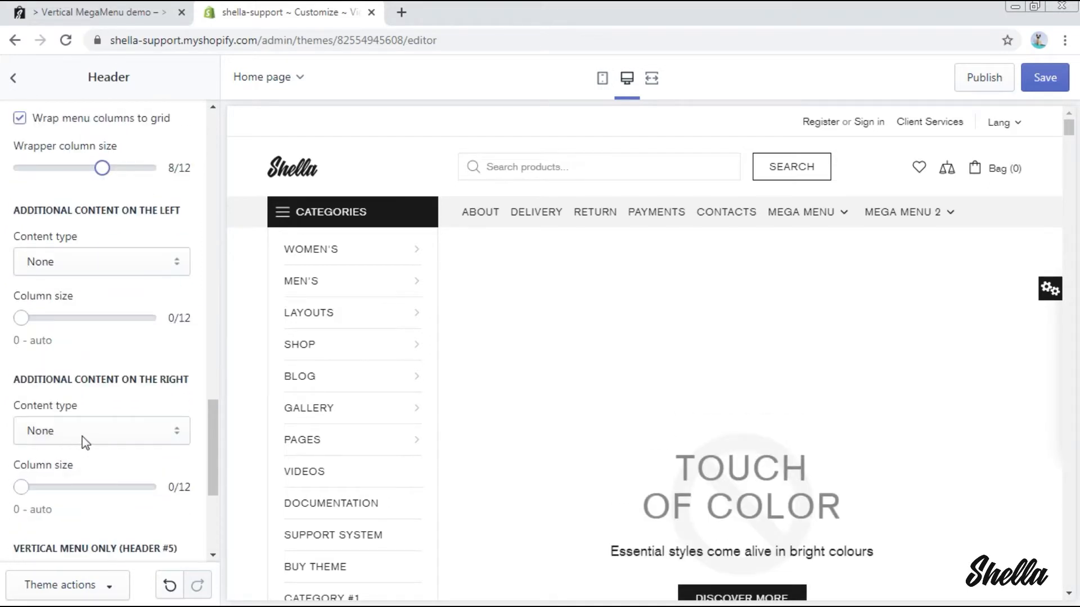
scroll(85, 443, "down", 1)
left_click(109, 353)
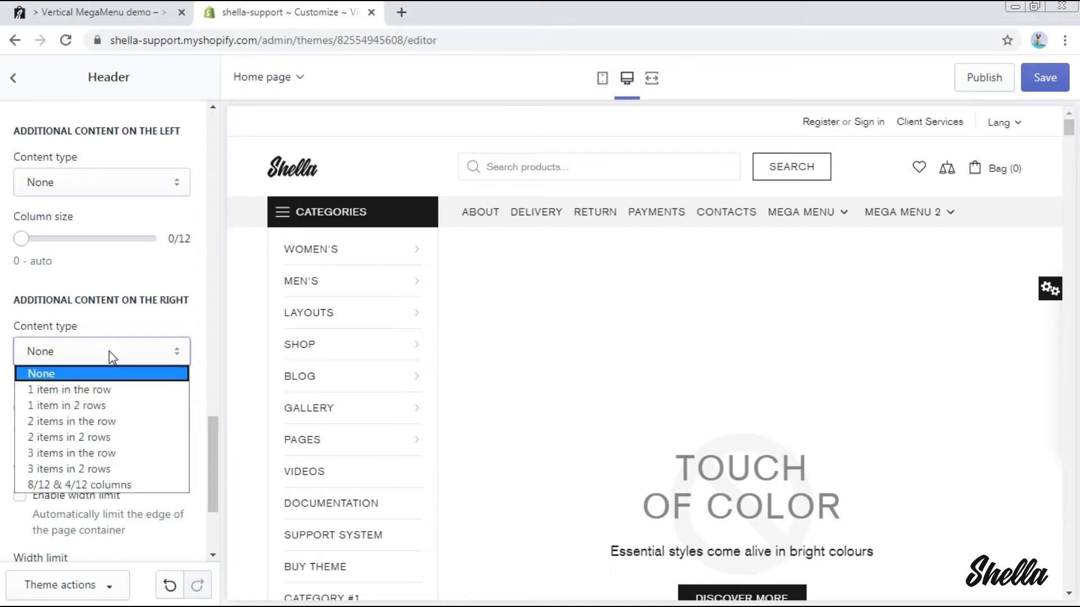
left_click(107, 389)
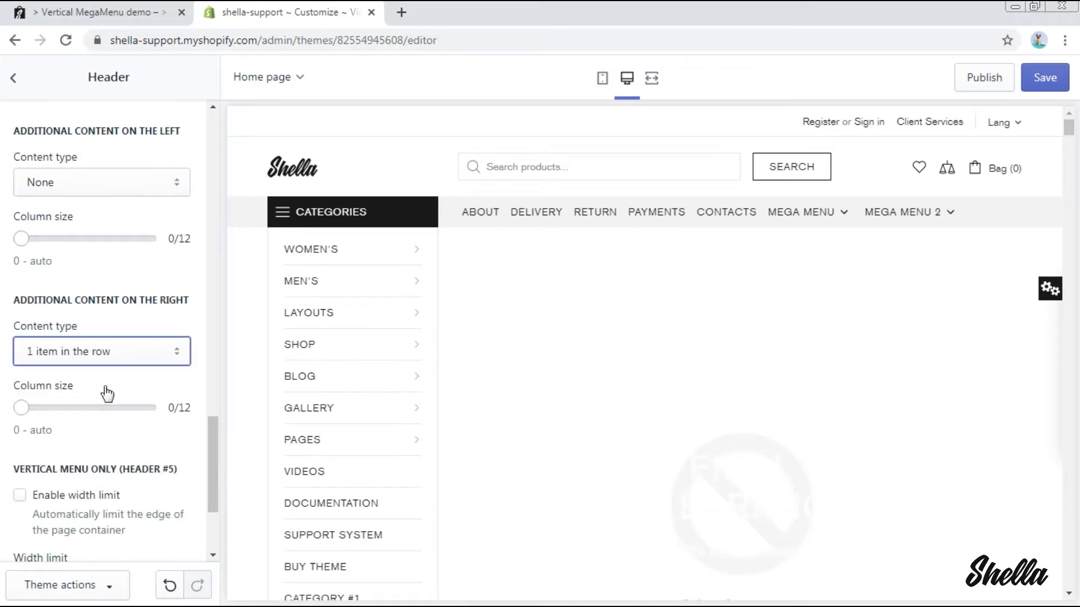
left_click(75, 407)
left_click_drag(75, 407, 63, 409)
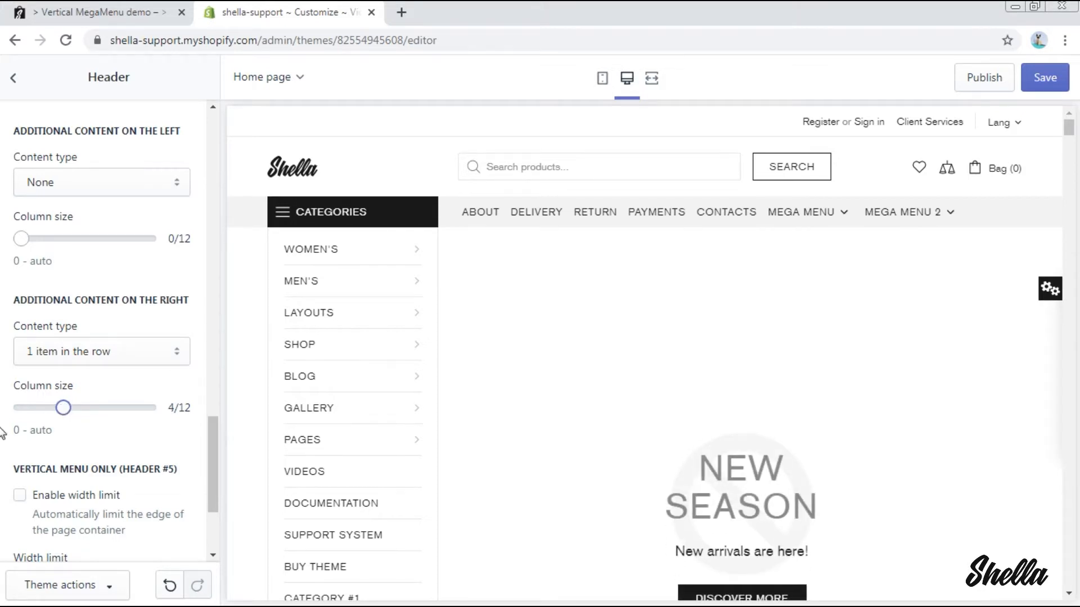
Step: Collapse the Mega menu block and add a Mega -> Promo box content block to the header
scroll(195, 422, "down", 3)
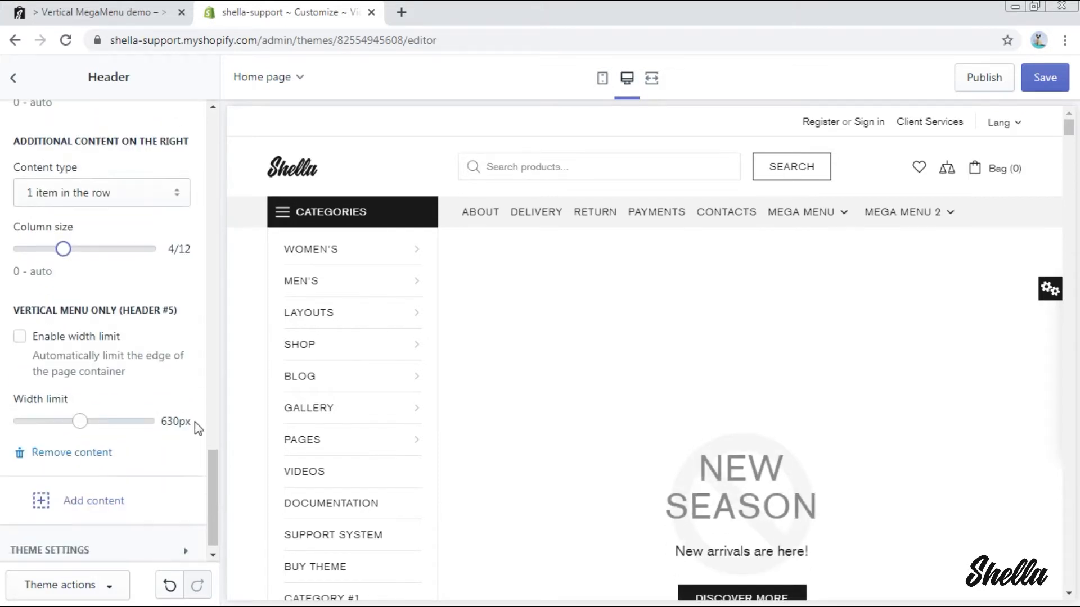
mouse_move(388, 253)
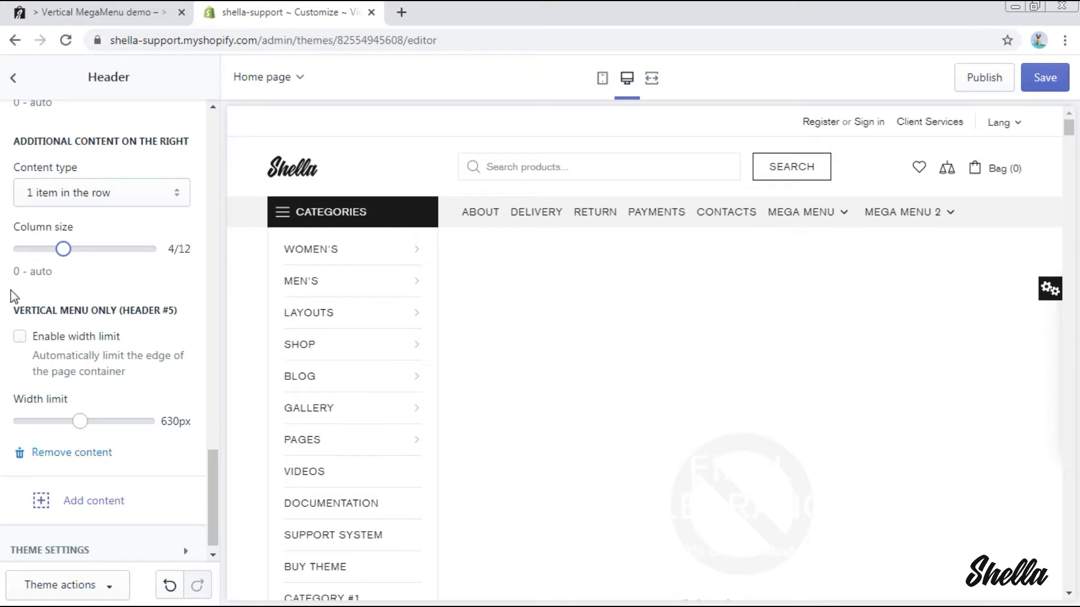
scroll(15, 296, "up", 15)
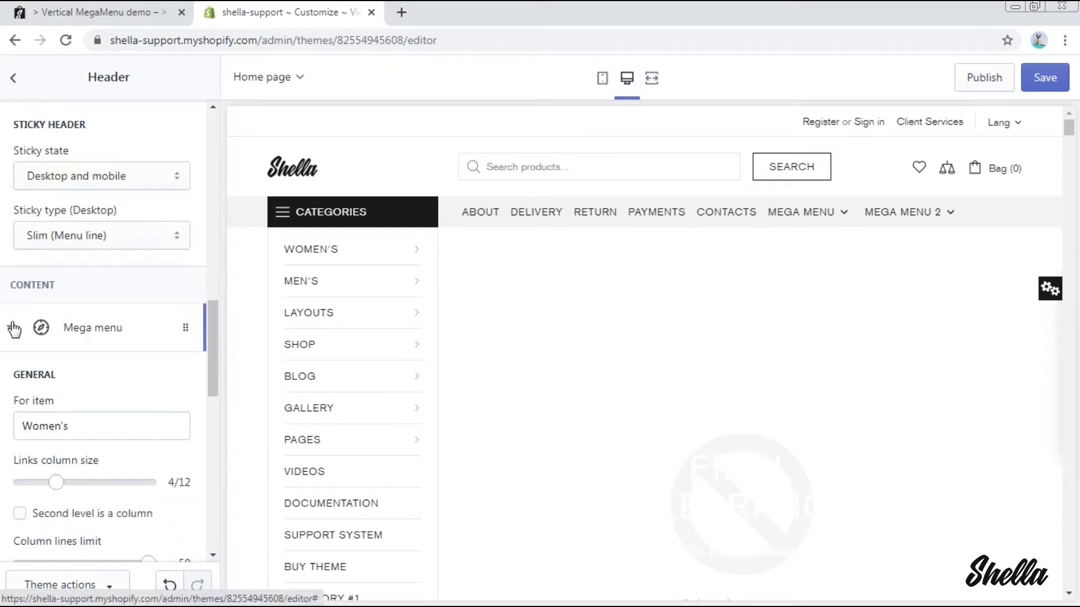
left_click(15, 329)
left_click(92, 485)
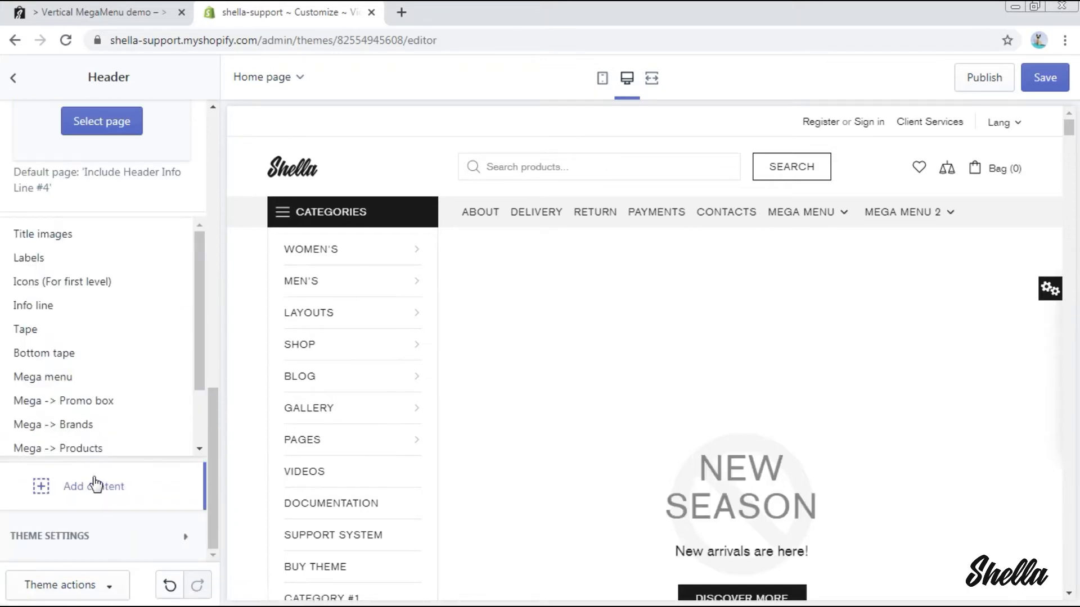
left_click(101, 405)
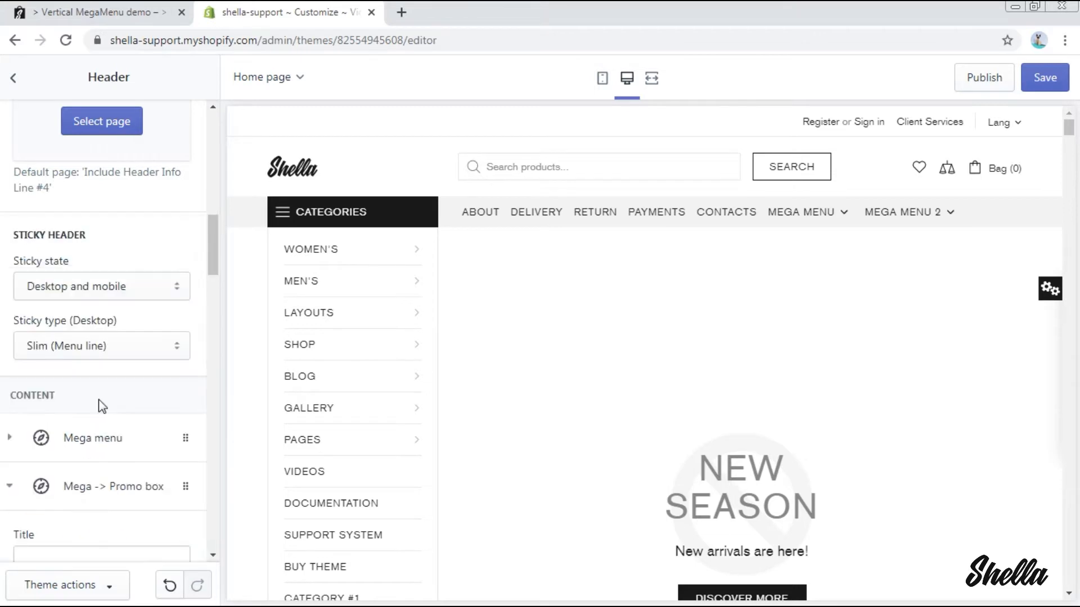
scroll(102, 406, "down", 3)
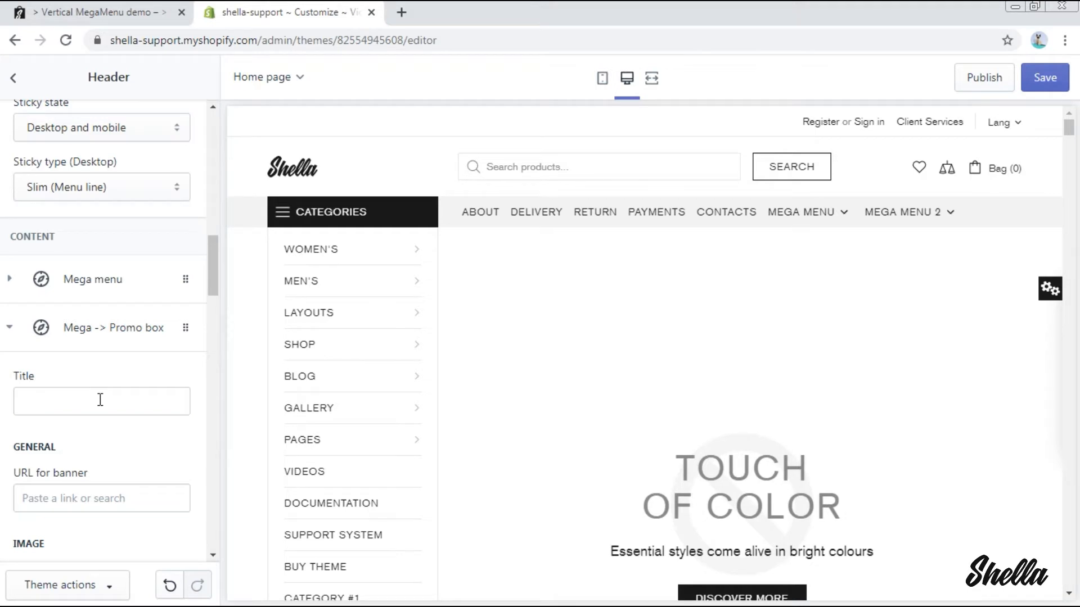
scroll(100, 400, "down", 1)
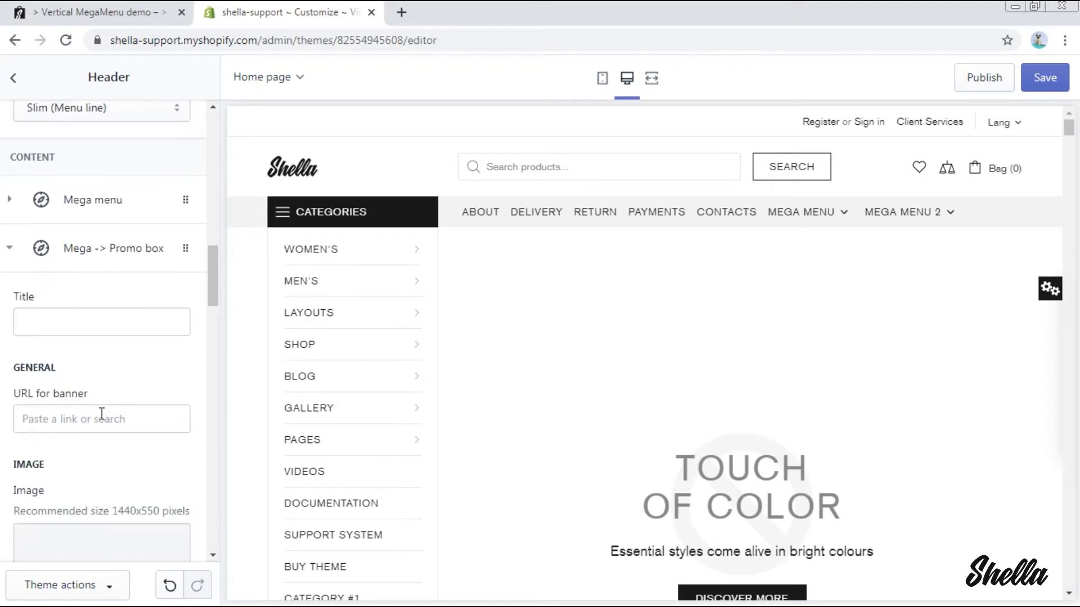
Step: Link the promo box banner to the All Collections collection
left_click(101, 416)
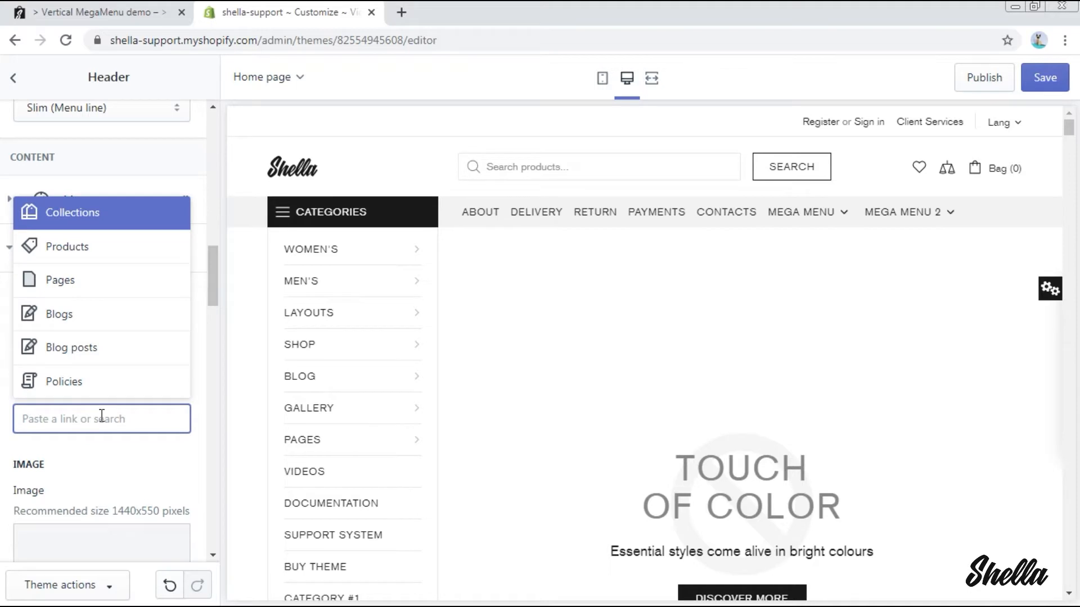
left_click(83, 226)
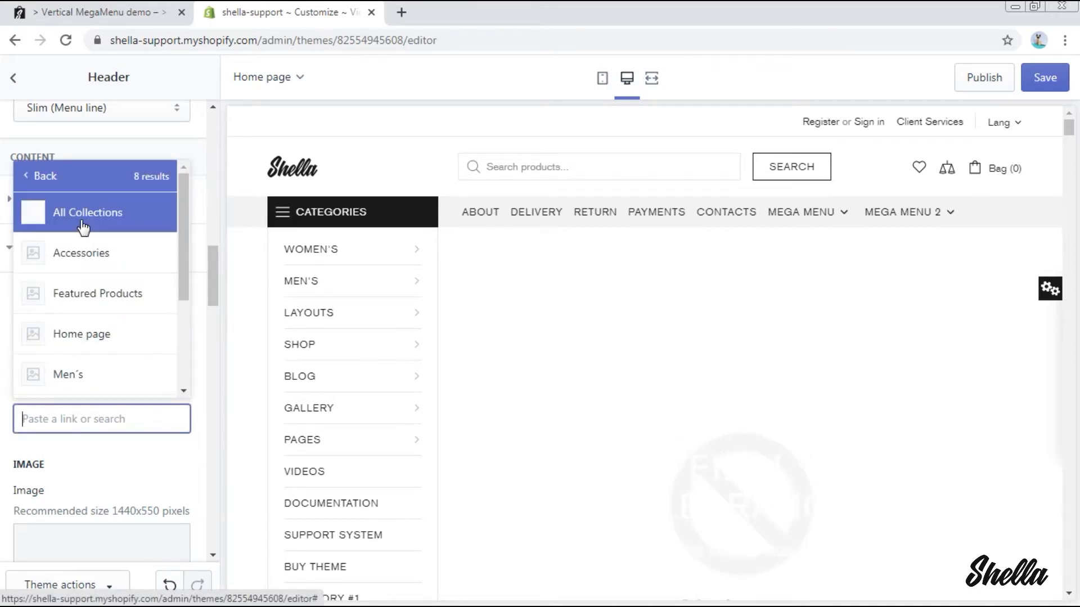
left_click(83, 225)
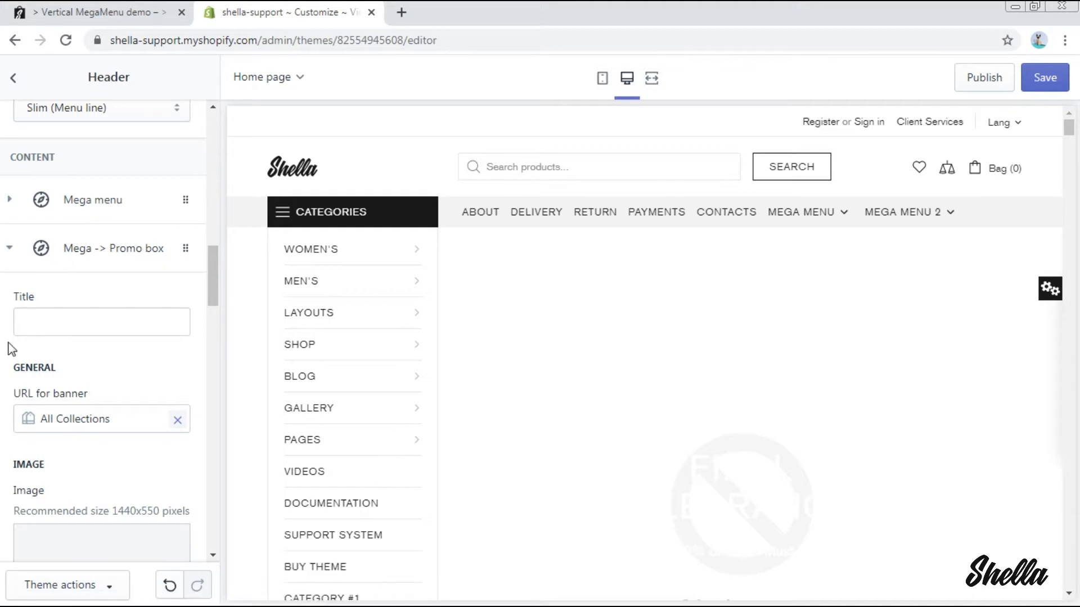
Step: Use the library photo of the woman in a white shirt as the promo box image and set its size to 400px
scroll(12, 349, "down", 4)
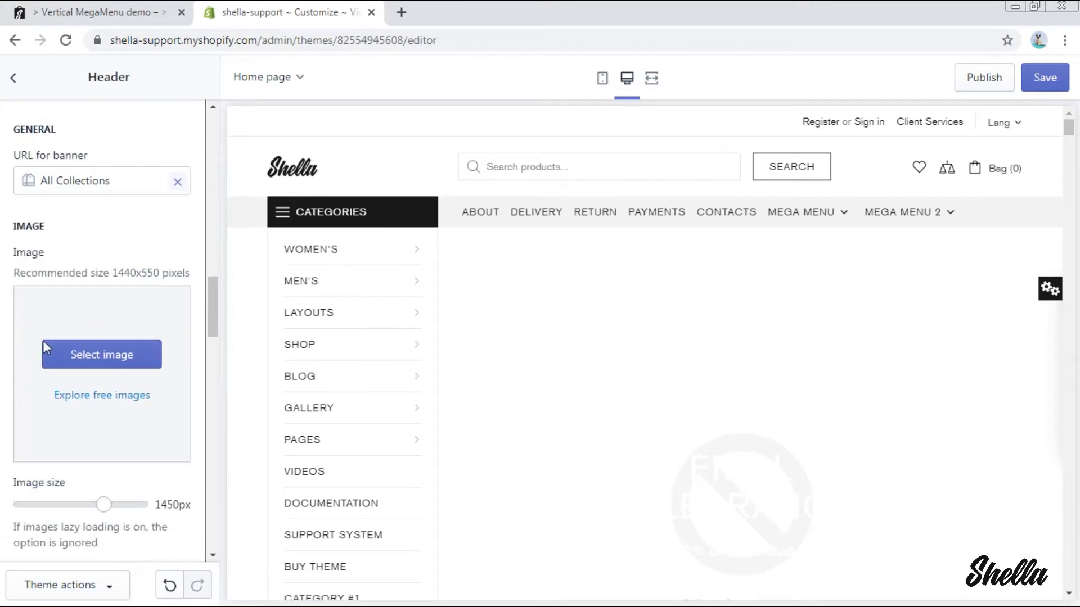
left_click(81, 354)
left_click(79, 393)
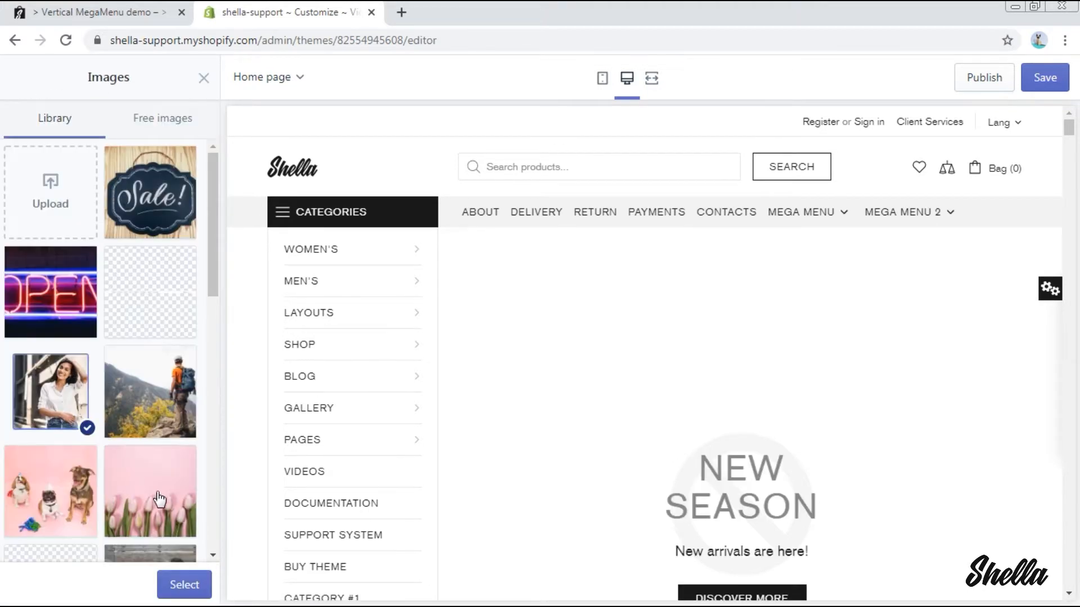
left_click(183, 585)
left_click_drag(103, 374, 35, 374)
Step: Set the promo box's text line #1 to "SALE AND SPECIAL <br> OFFERS" and text line #2 to "Get up to 20% off"
scroll(130, 445, "down", 4)
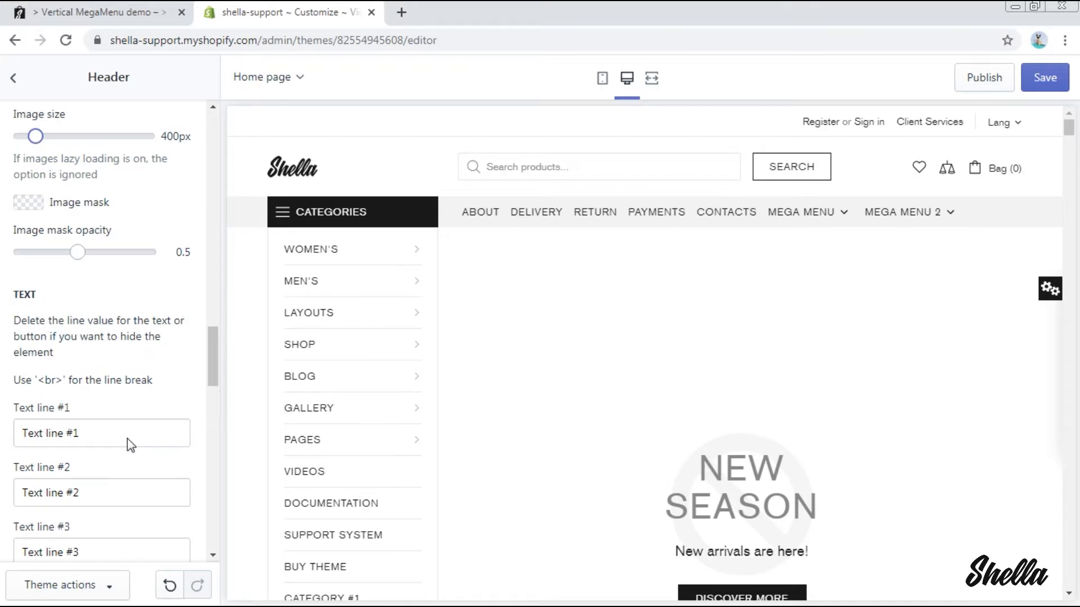
left_click(108, 433)
key("ctrl+a")
type("S")
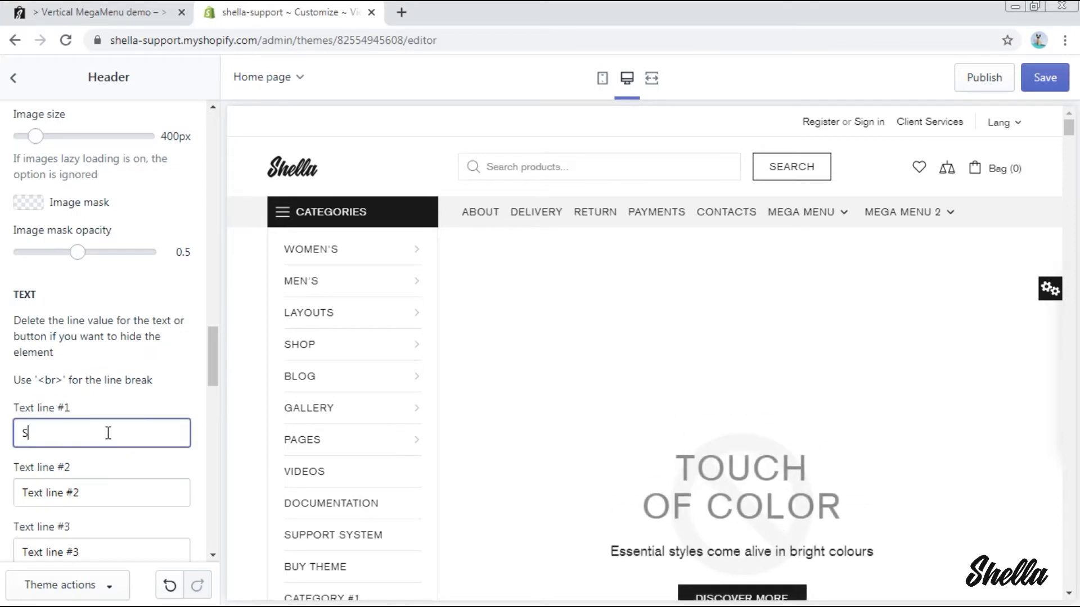
type("ALE AND SPECIAL <br>")
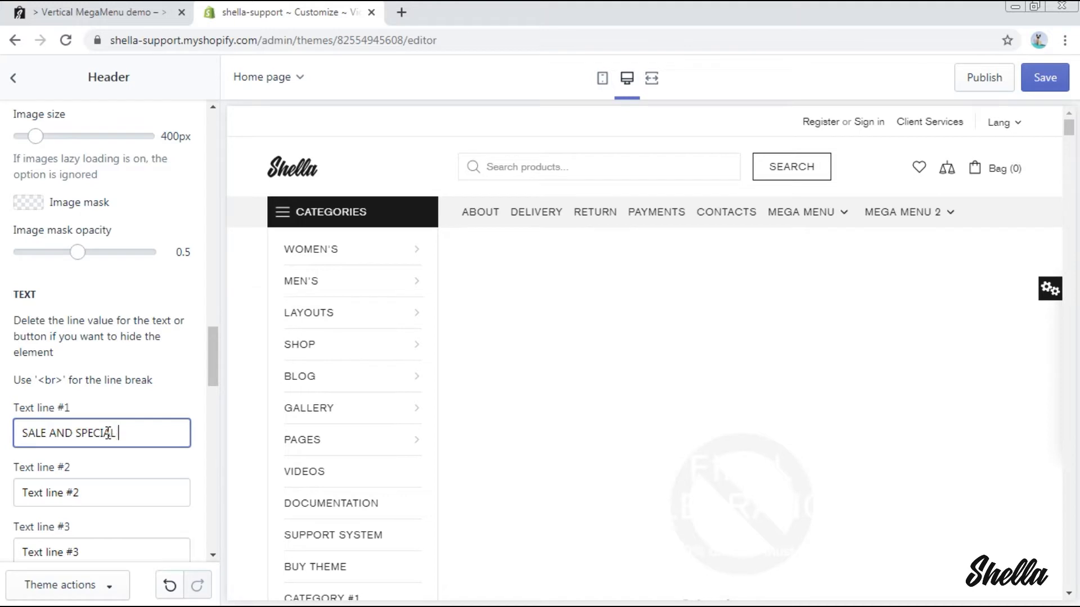
type(" OFFERS")
left_click(90, 494)
key("ctrl+a")
type("Get up to 20")
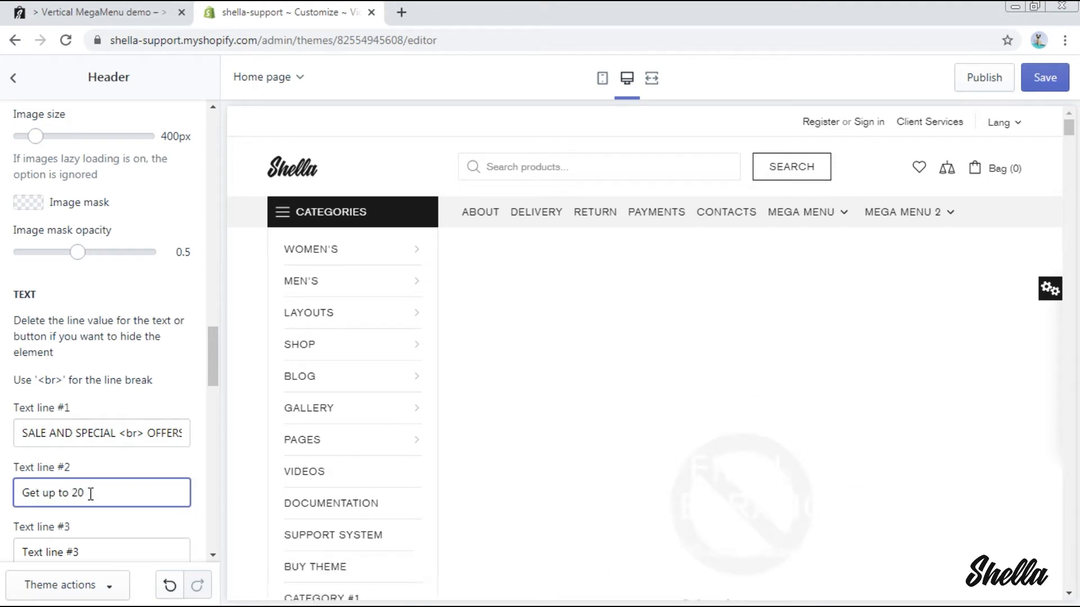
type("% off")
Step: Set the colorize style of the promo box text to Style #3
scroll(104, 506, "down", 1)
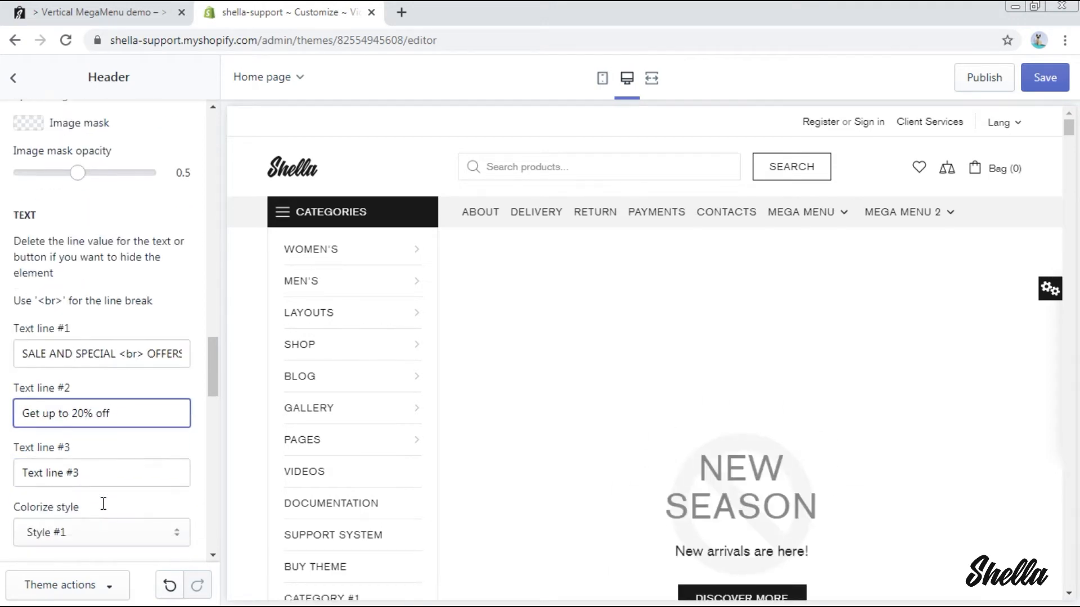
scroll(104, 512, "down", 3)
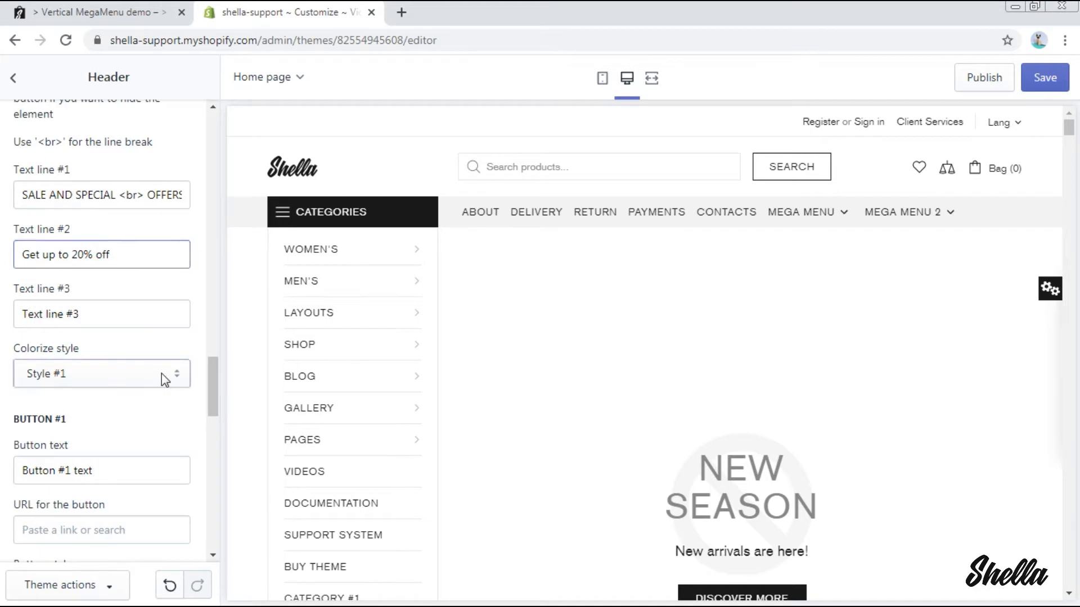
left_click(160, 373)
left_click(140, 429)
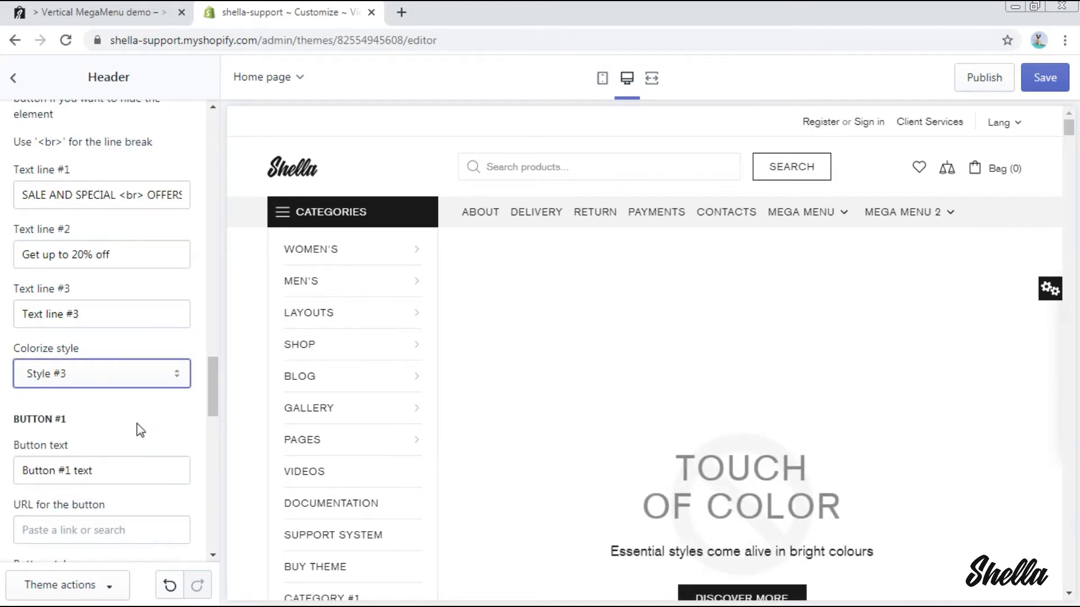
Step: Change the promo box's layout type to Type #3, the version with a ribbon at the bottom
scroll(140, 430, "down", 7)
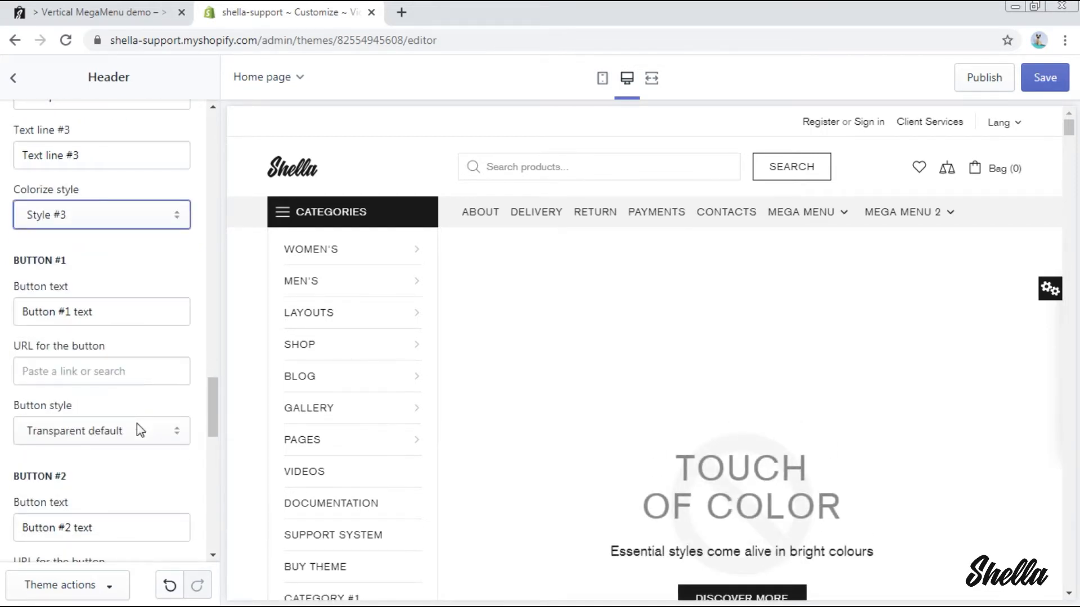
scroll(140, 431, "down", 6)
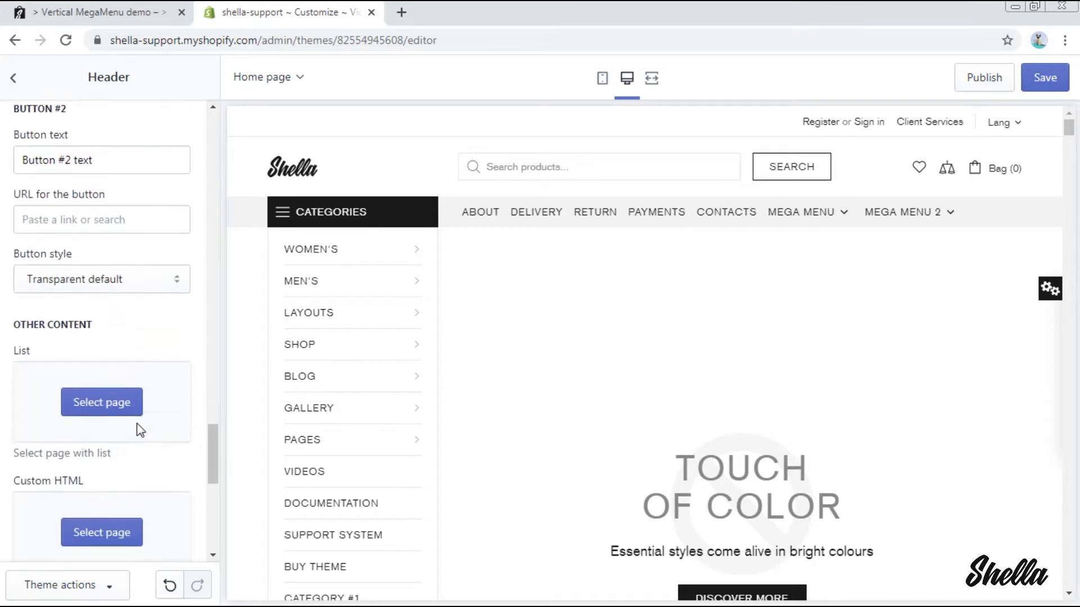
scroll(140, 431, "down", 2)
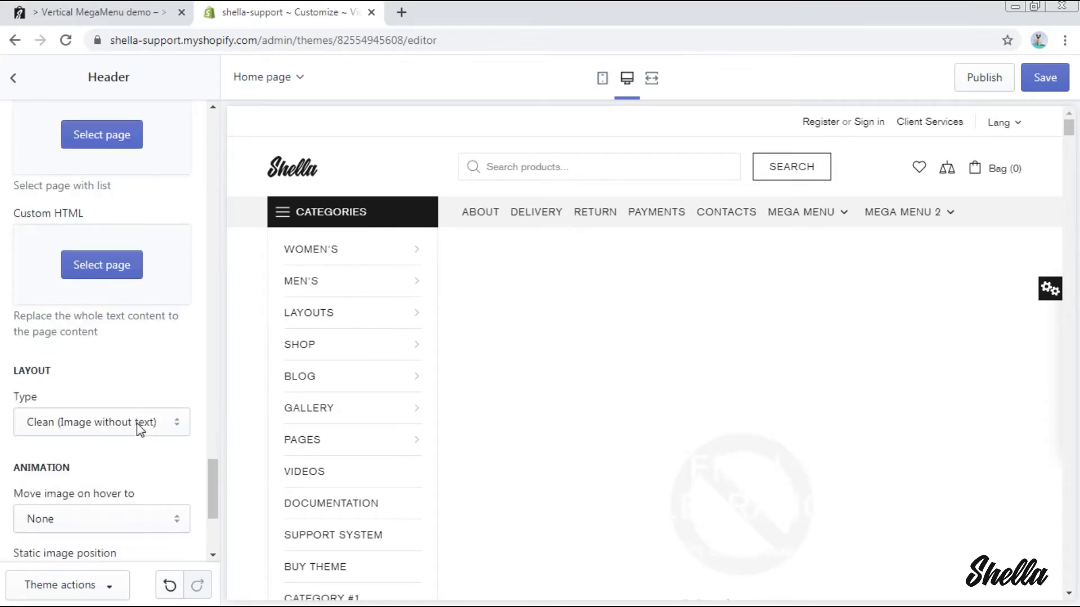
left_click(137, 423)
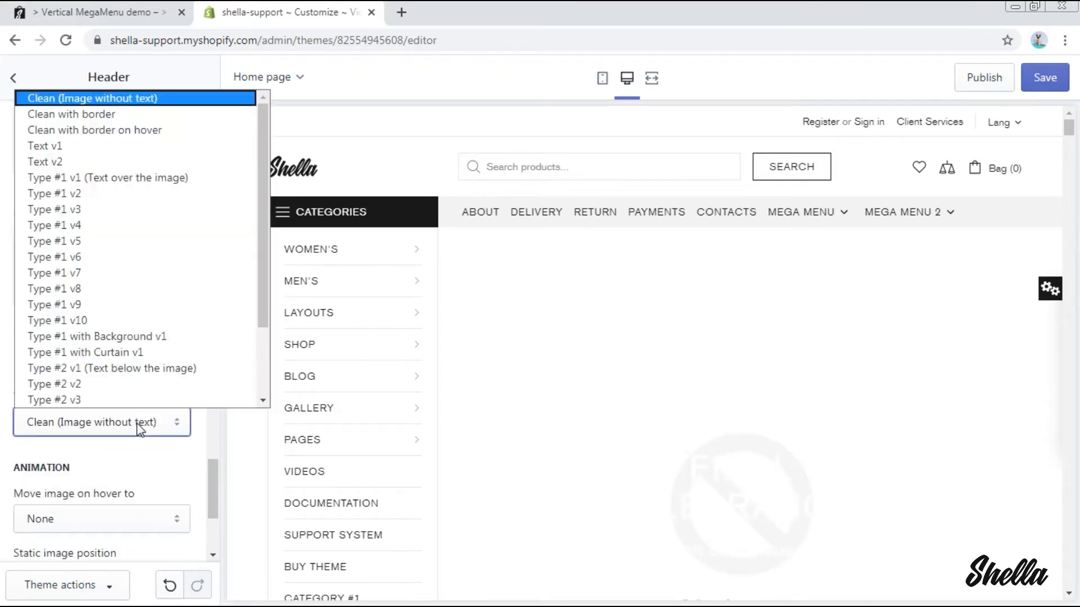
scroll(131, 388, "down", 2)
left_click(131, 384)
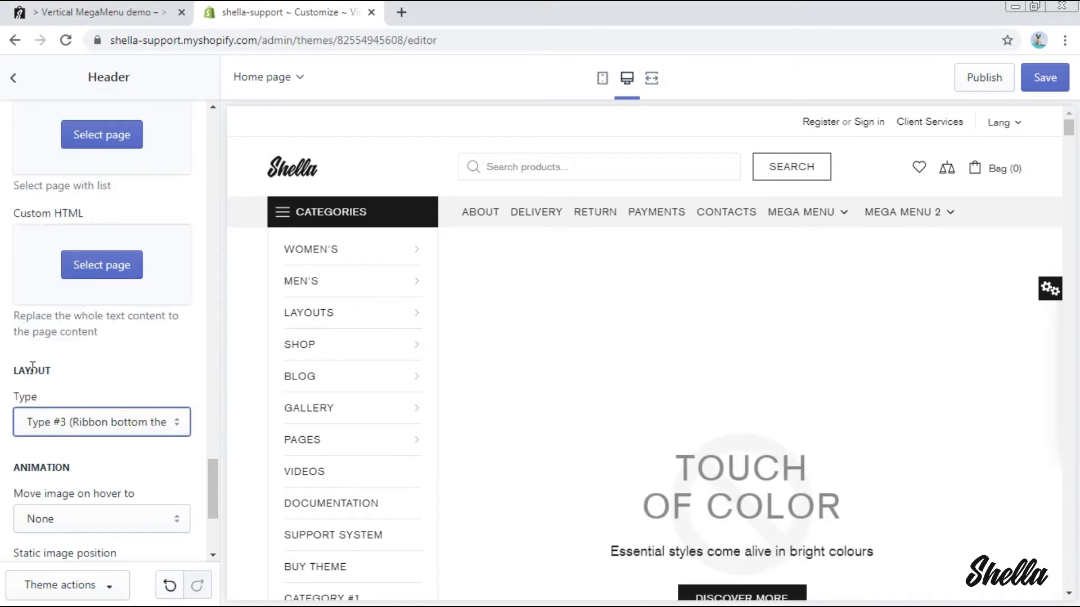
Step: Make the promo box image move to Center on hover with its opacity set to Hover, and preview the Women's menu
scroll(69, 367, "down", 4)
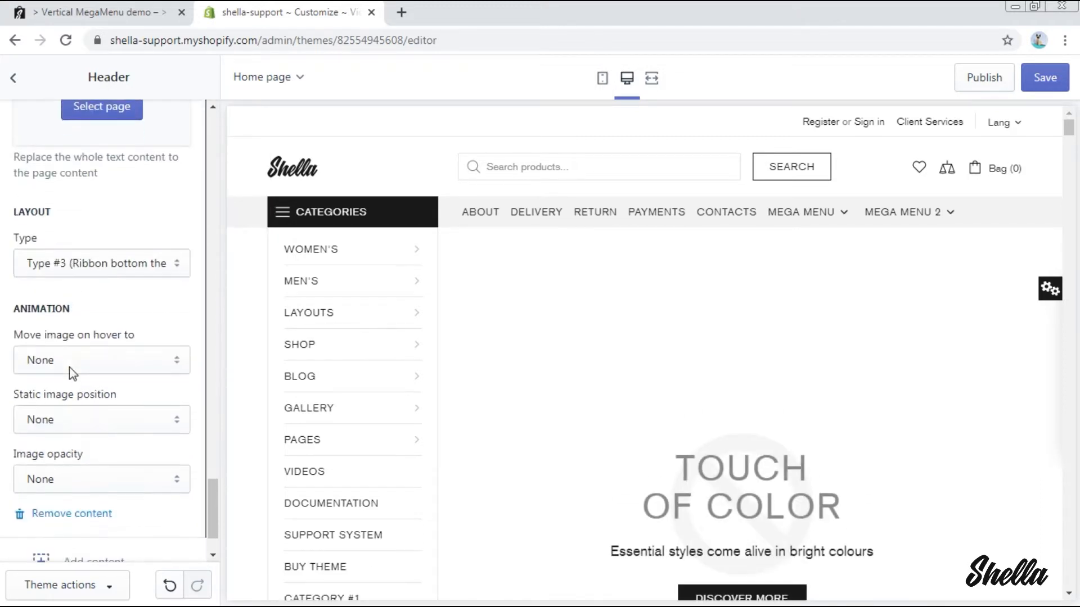
left_click(71, 359)
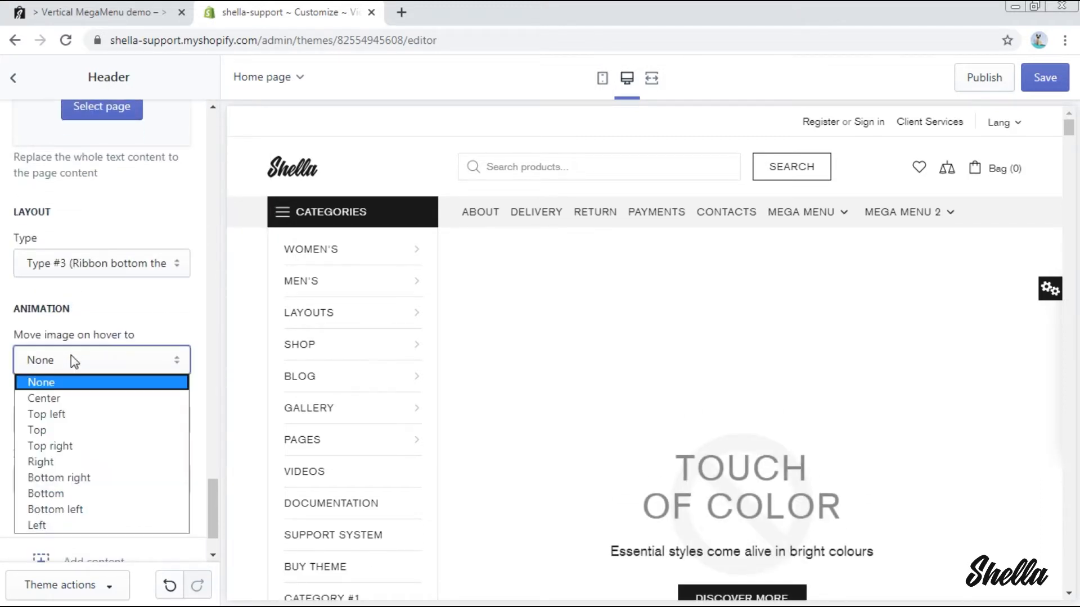
left_click(67, 400)
left_click(63, 486)
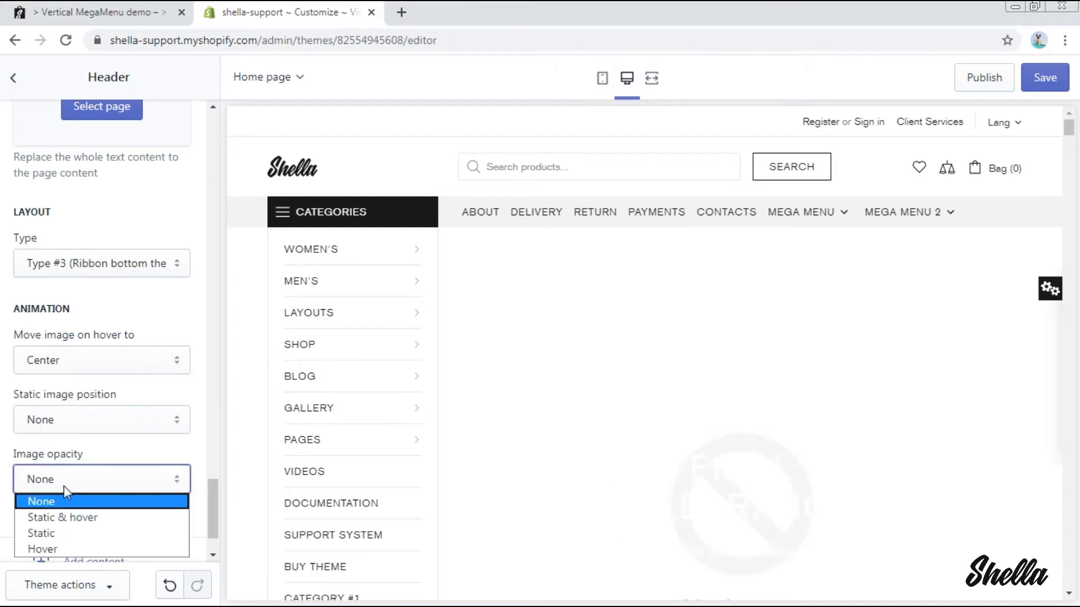
left_click(57, 550)
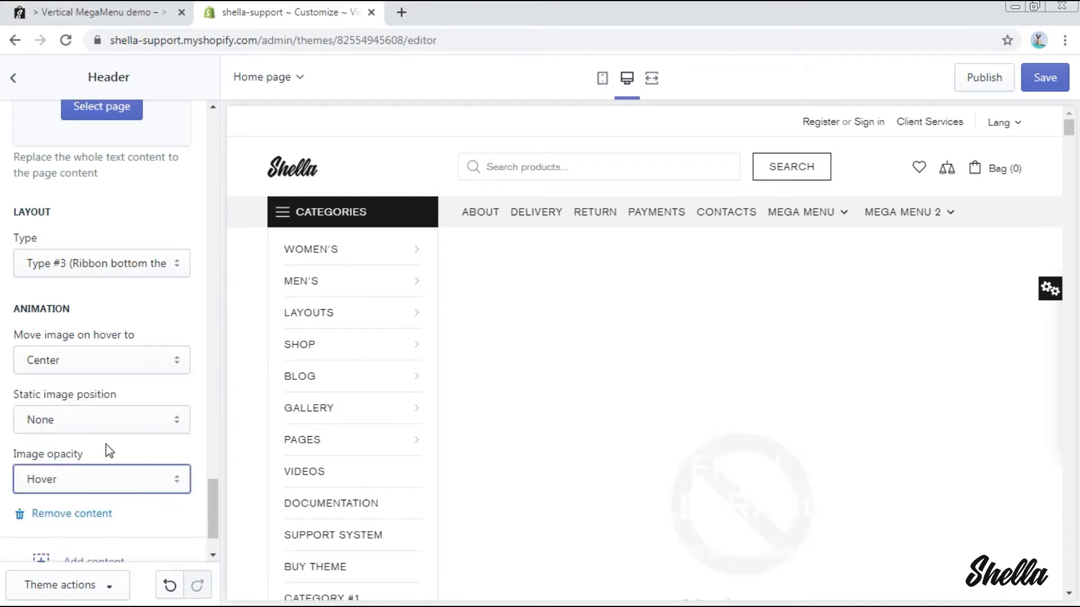
mouse_move(293, 254)
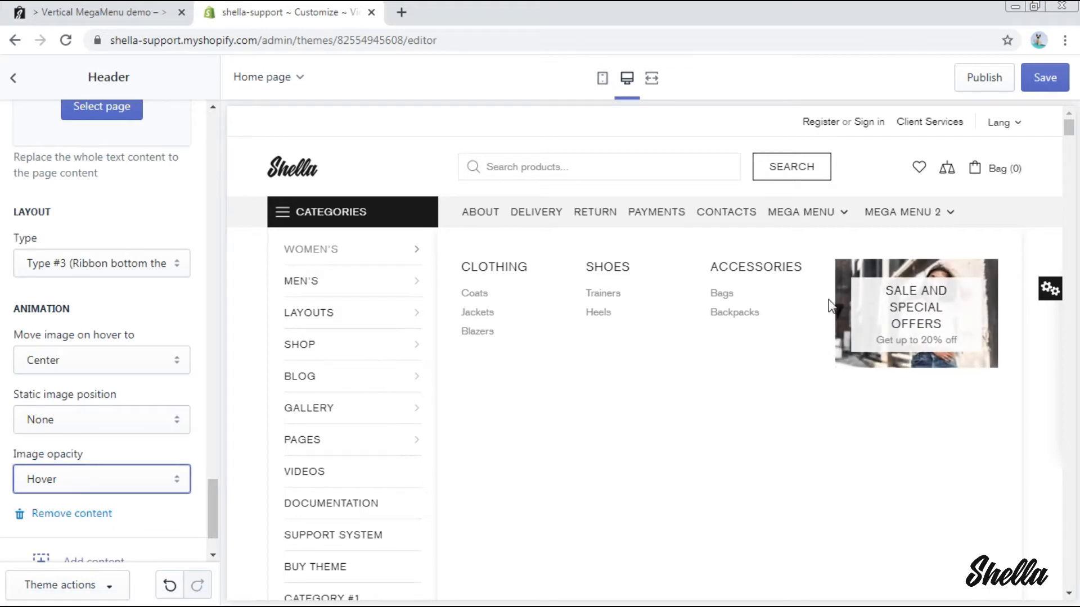
Step: Add a second Mega menu content block to the header and assign it to the item Men's
left_click(94, 489)
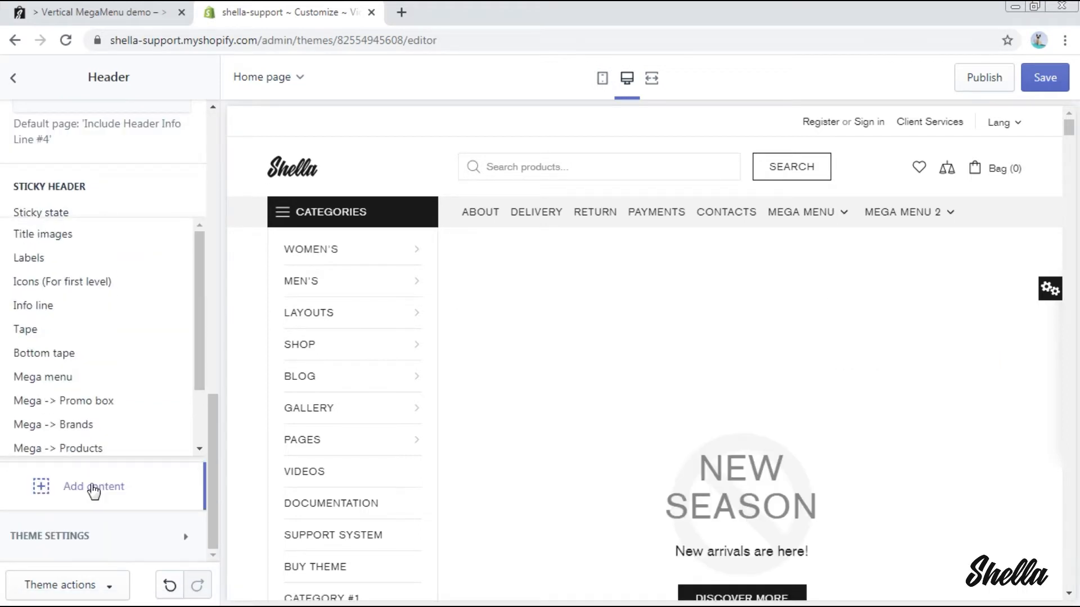
left_click(89, 377)
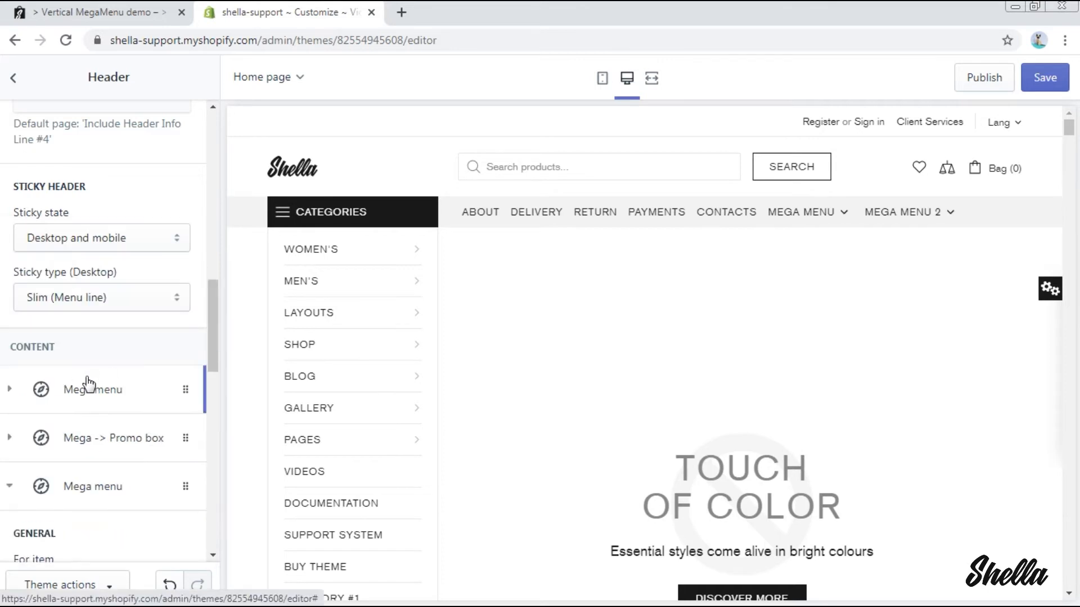
scroll(87, 379, "down", 5)
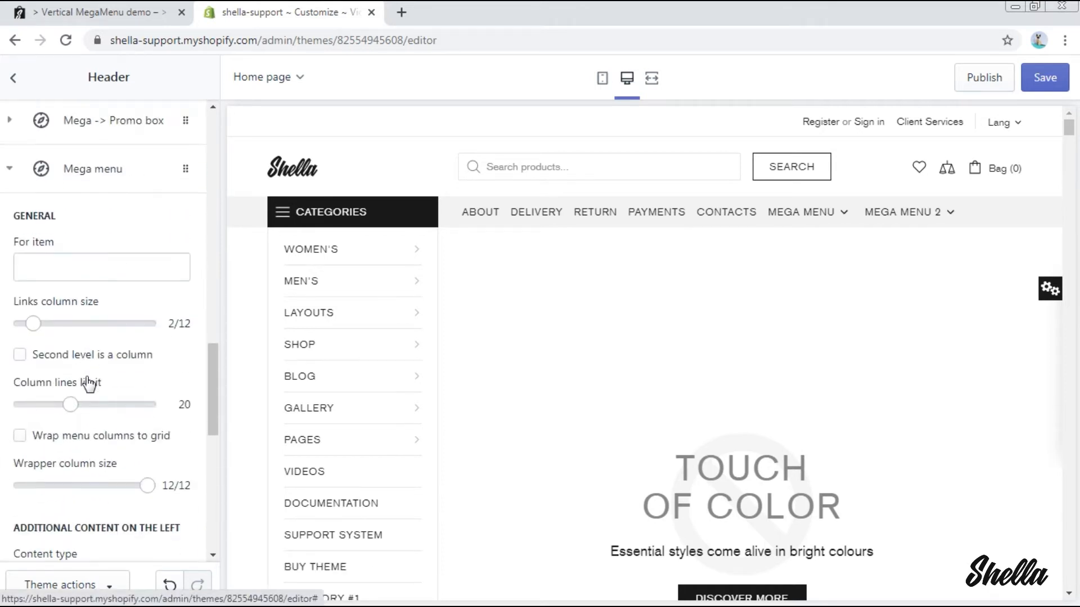
left_click(119, 270)
type("Men's")
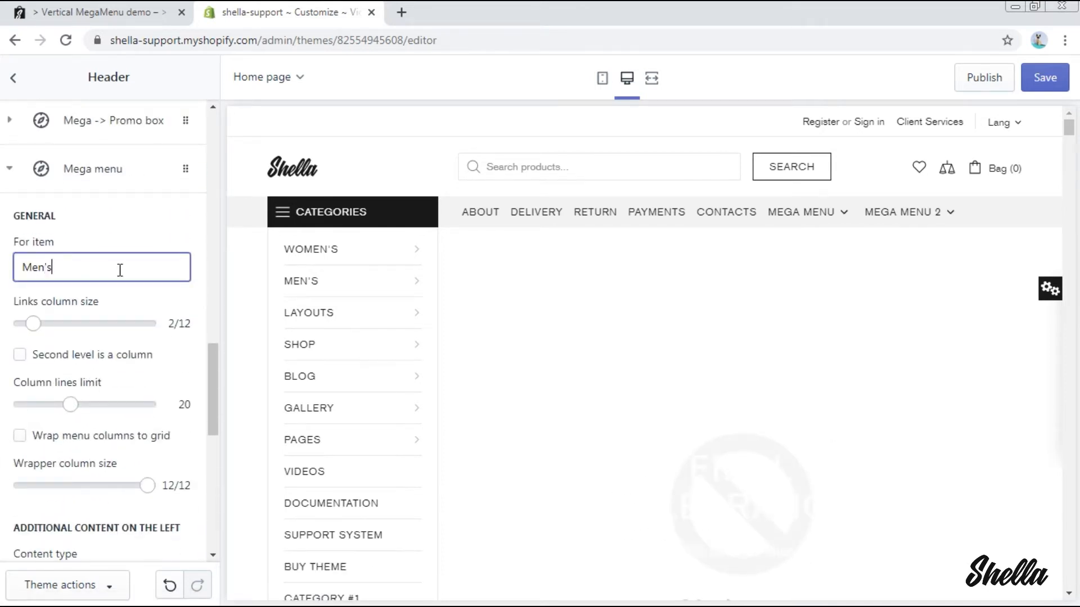
Step: Set the Men's mega menu's links column size to 4/12 and its column lines limit to 10
left_click_drag(33, 324, 55, 323)
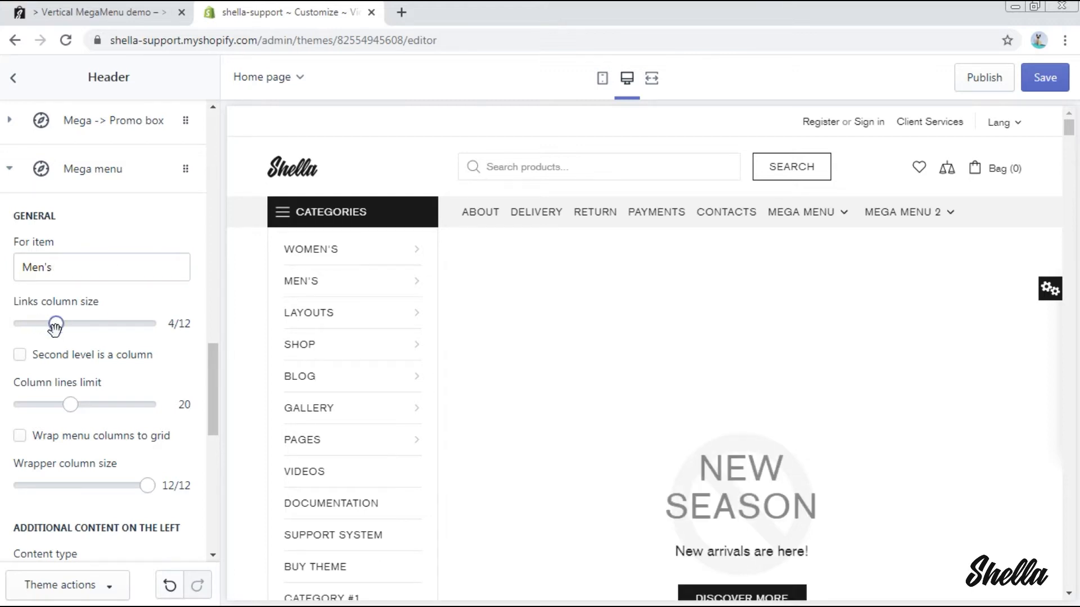
left_click_drag(70, 404, 43, 405)
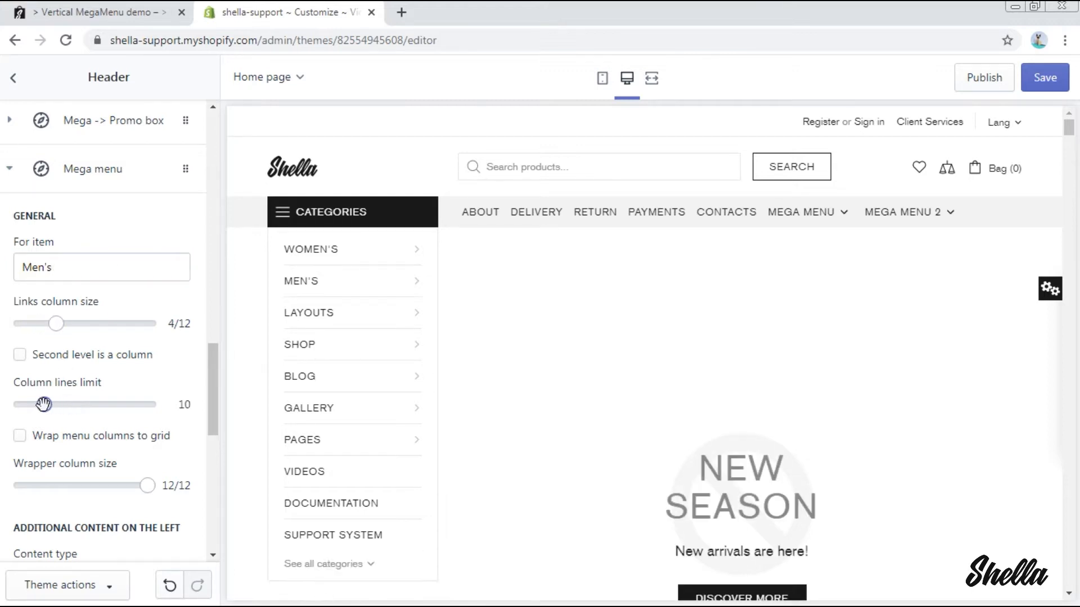
Step: Enable the vertical menu width limit for the Men's mega menu
scroll(162, 439, "down", 2)
scroll(162, 438, "down", 6)
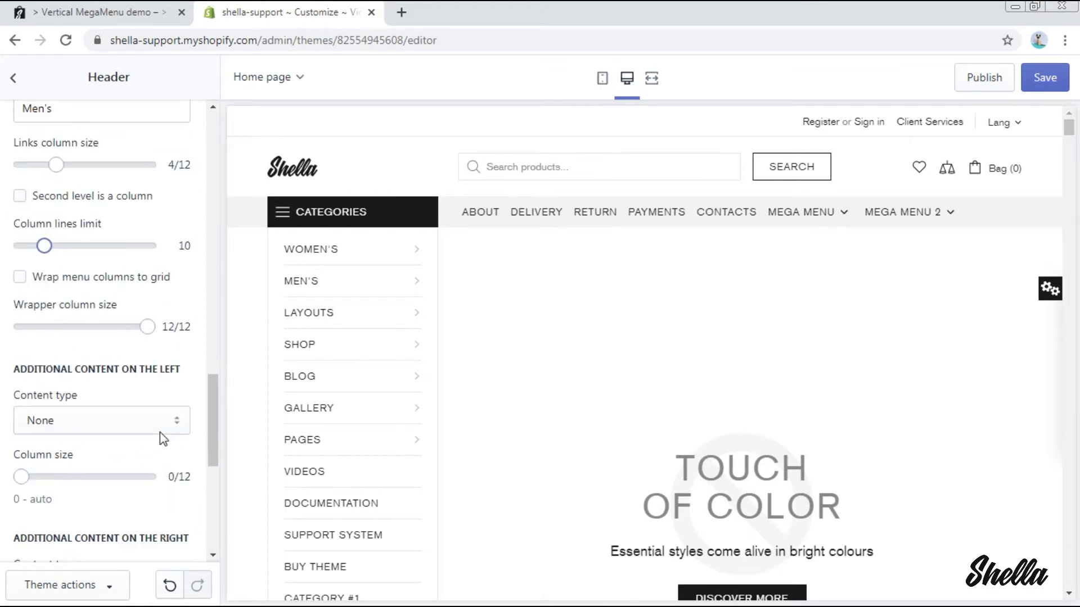
scroll(160, 433, "down", 4)
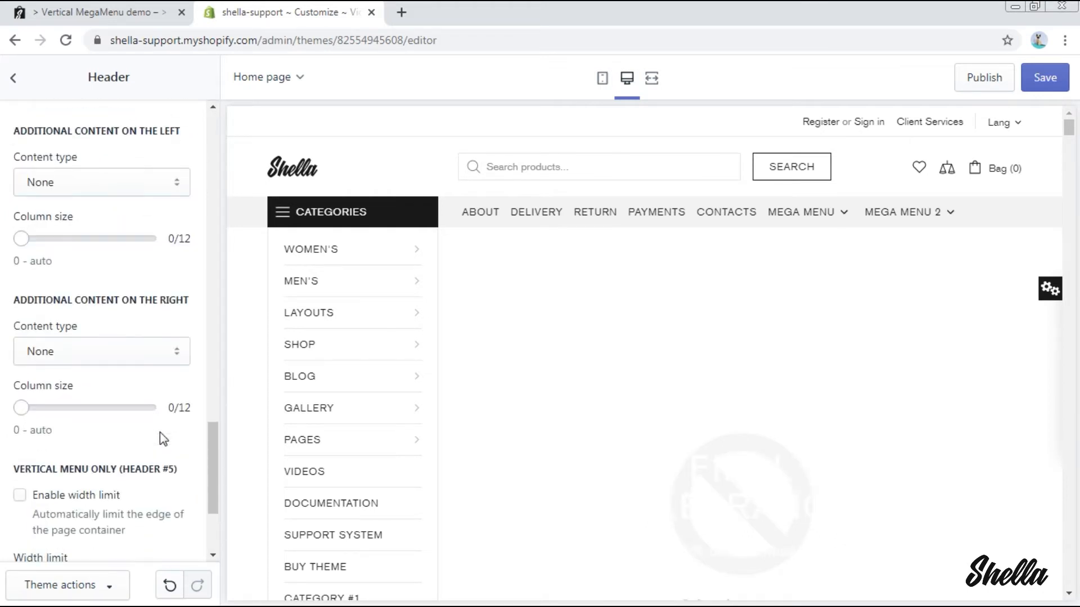
left_click(139, 414)
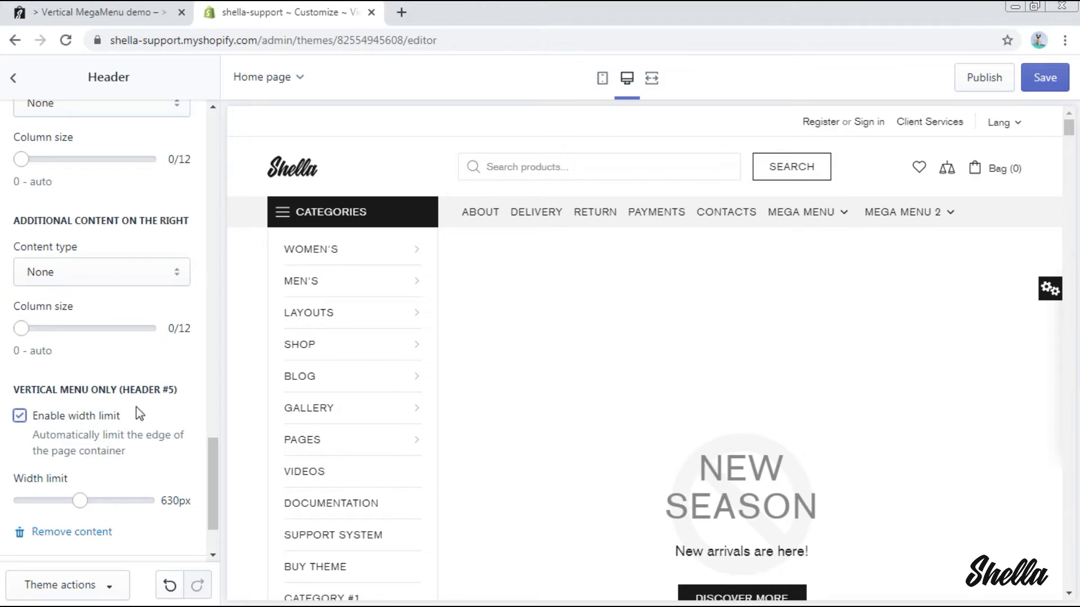
Step: Add a third Mega menu content block to the header and assign it to the item Layouts
scroll(140, 415, "down", 2)
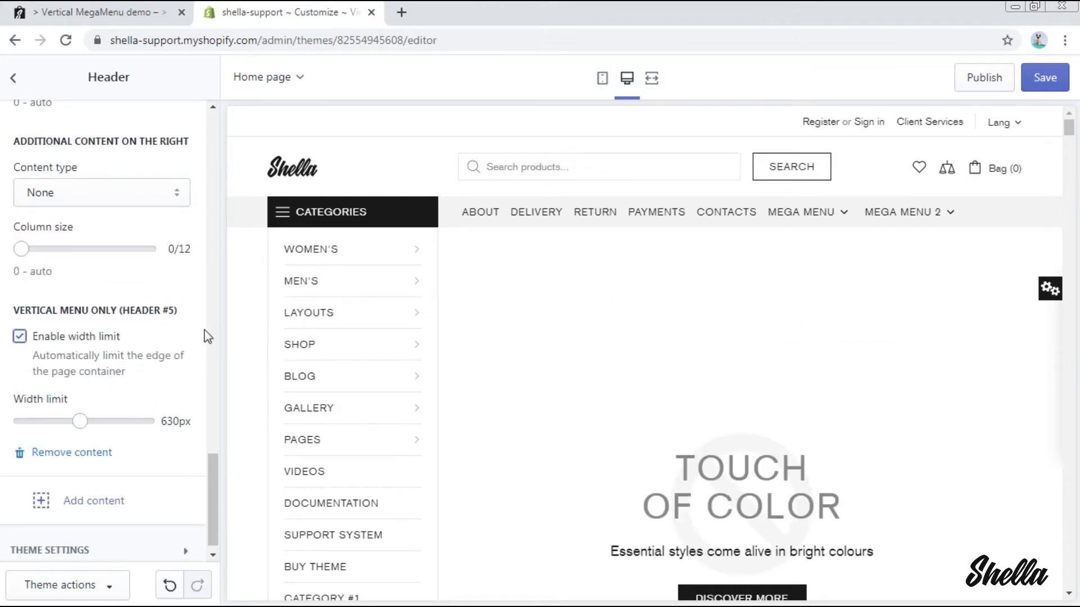
left_click(79, 511)
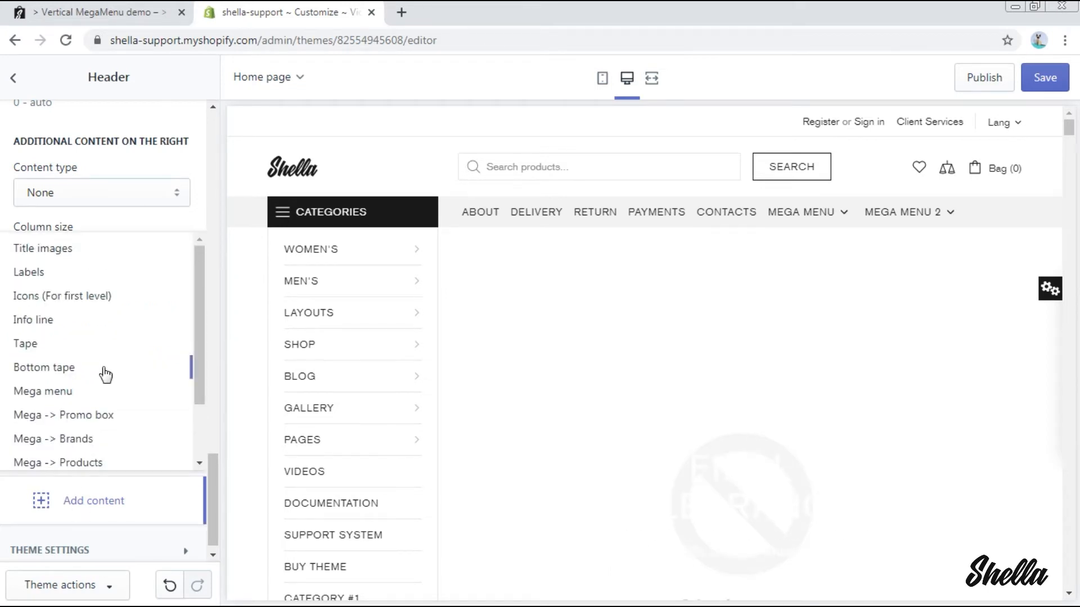
left_click(85, 392)
scroll(86, 397, "up", 3)
scroll(86, 397, "up", 10)
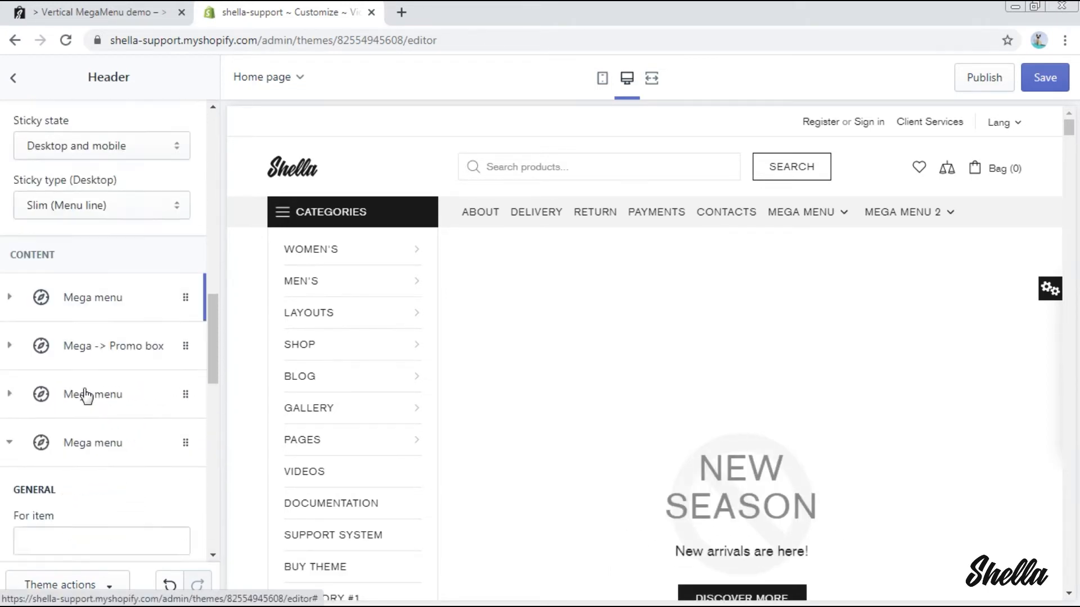
scroll(84, 393, "down", 3)
left_click(54, 390)
type("Layouts")
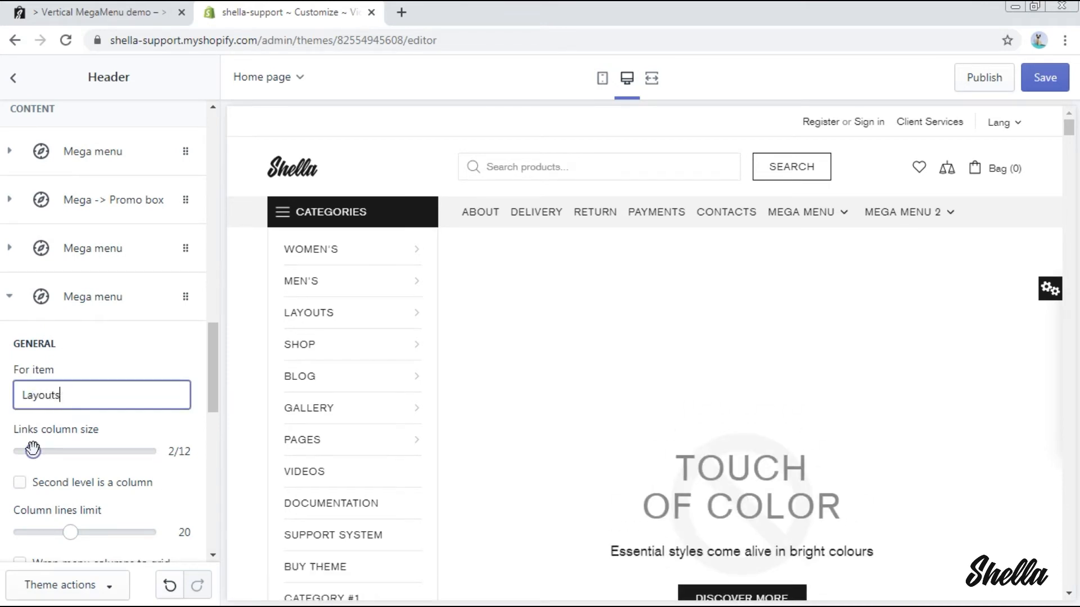
Step: Set the Layouts mega menu's links column size to 6/12 and raise its column lines limit
left_click_drag(33, 451, 79, 451)
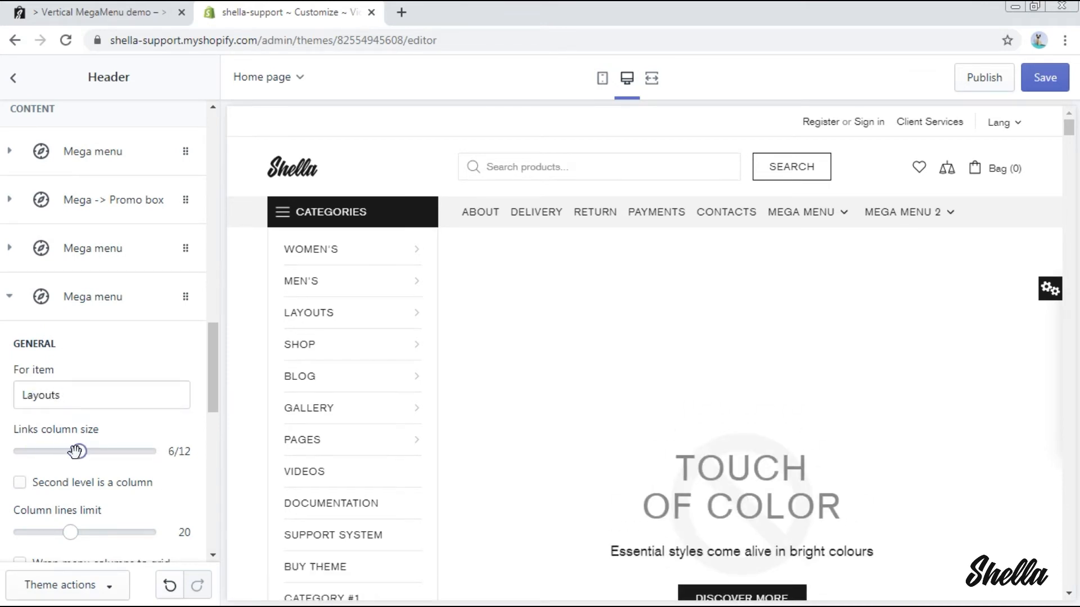
left_click_drag(70, 531, 81, 531)
Step: Set the content type of the Layouts mega menu's additional content on the right to 2 items in the row
left_click_drag(210, 399, 214, 493)
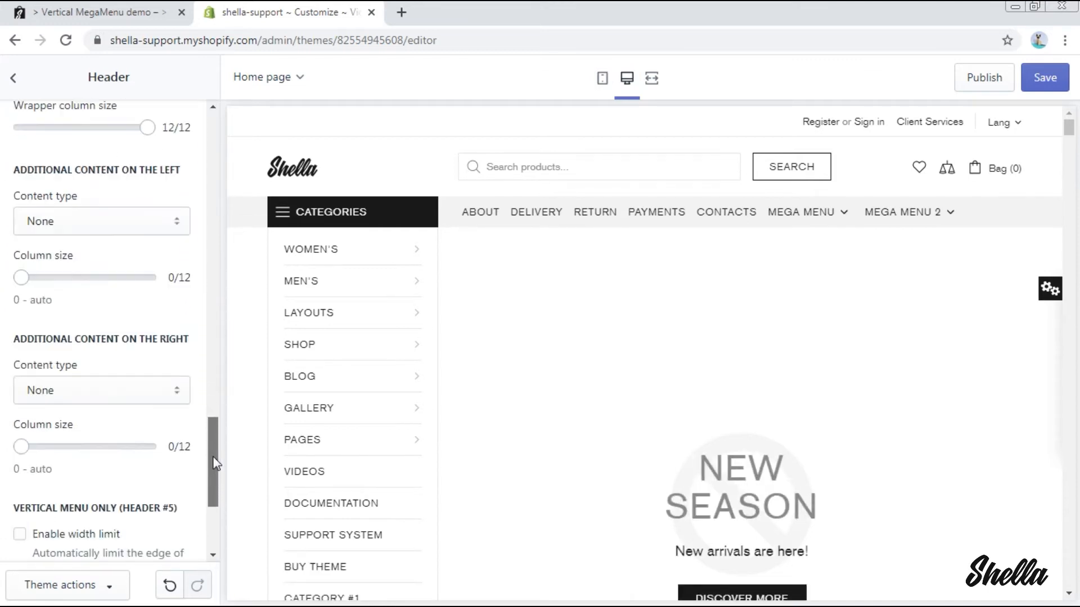
left_click(127, 392)
left_click(107, 461)
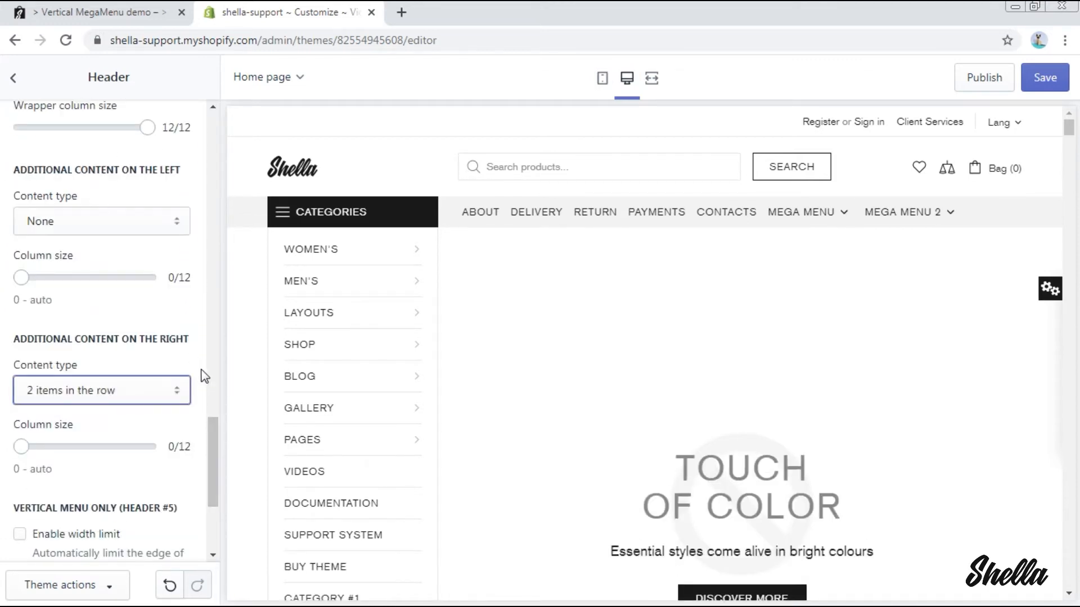
Step: Enable the vertical menu width limit for the Layouts mega menu, set it to 430px, and preview the Layouts dropdown
left_click_drag(212, 445, 212, 473)
left_click(20, 388)
left_click_drag(80, 473, 44, 473)
mouse_move(302, 314)
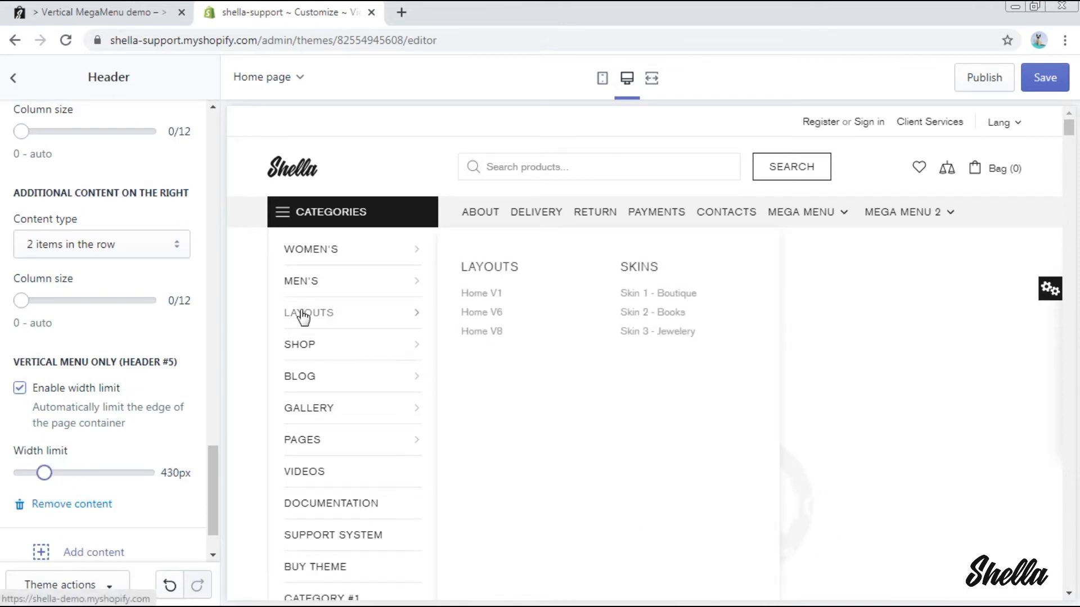
Step: Add a fourth Mega menu content block to the header and assign it to the item Shop
left_click(127, 550)
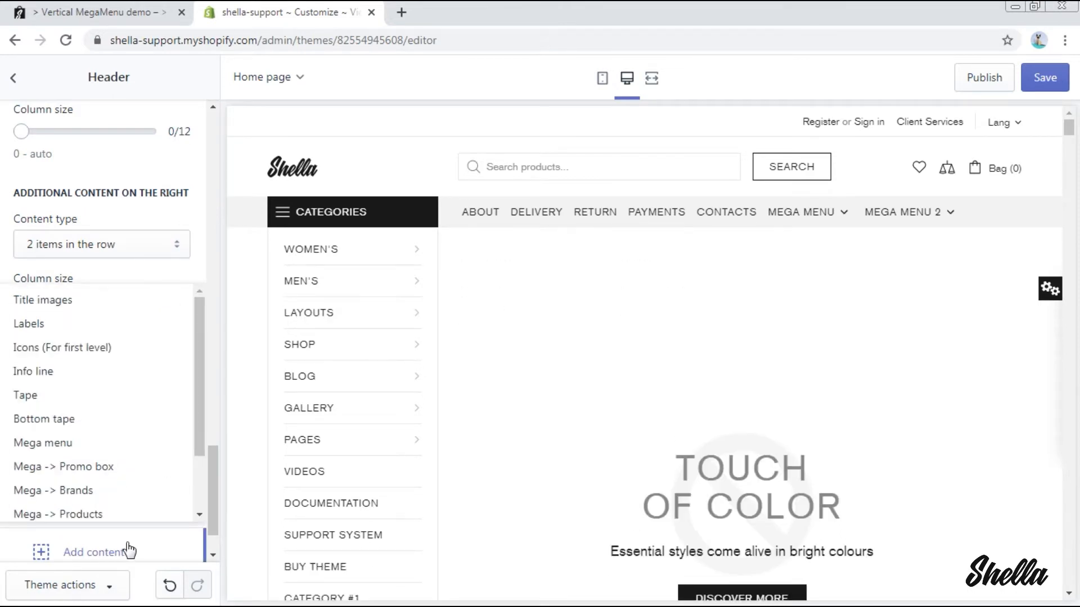
left_click(72, 444)
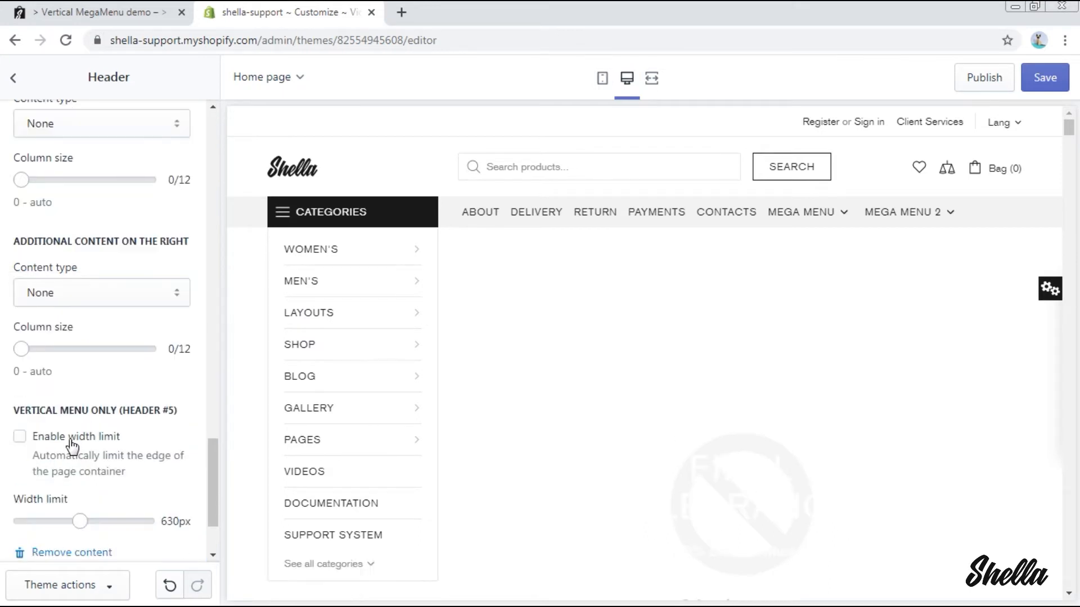
left_click(91, 292)
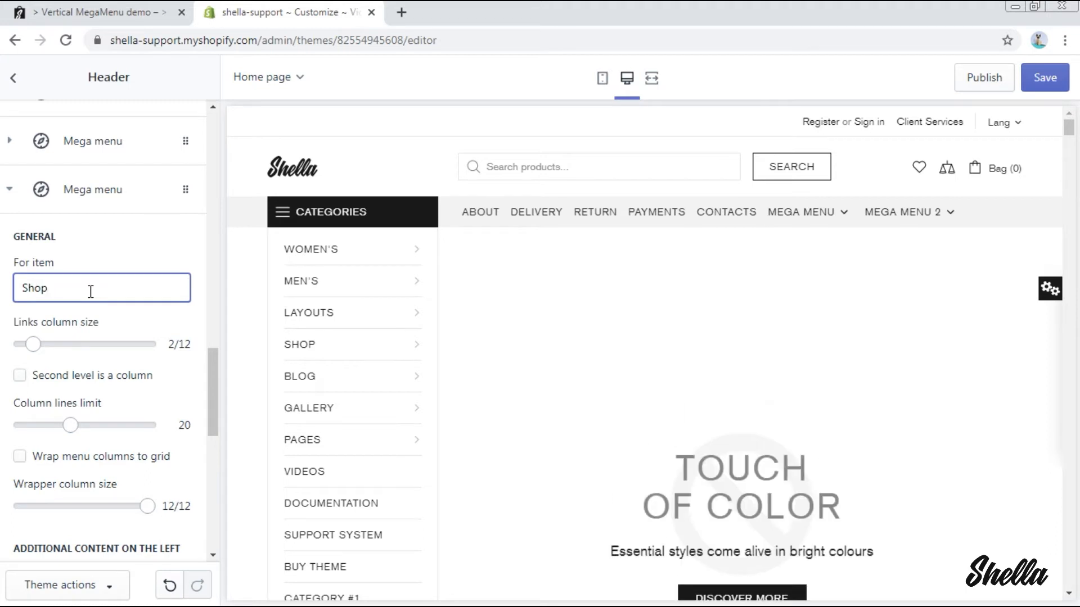
Step: Set the Shop mega menu's links column size to 4/12 and enable its vertical menu width limit
left_click_drag(33, 344, 56, 344)
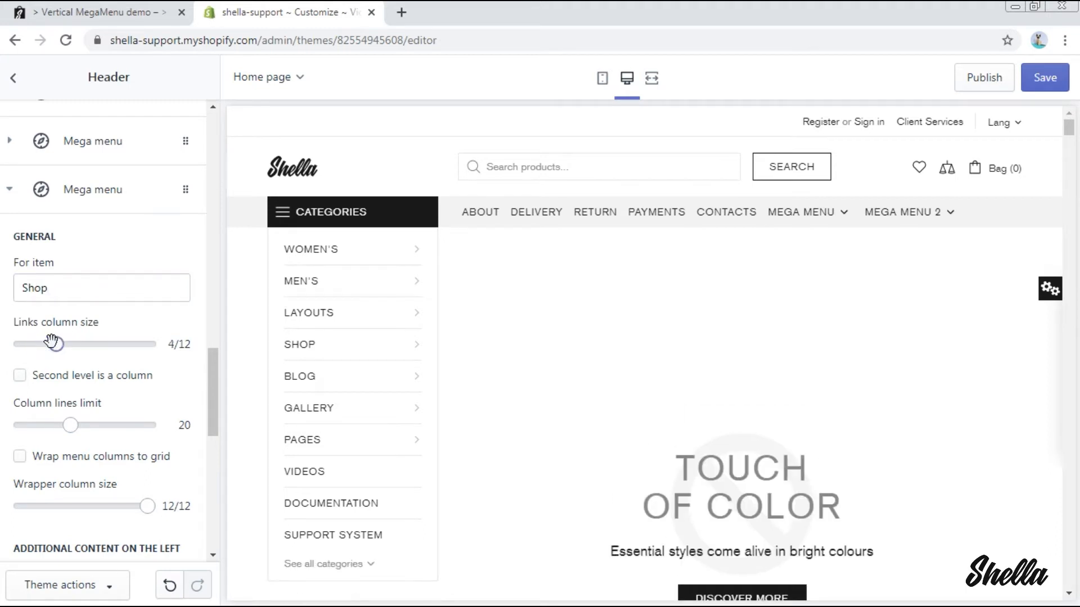
left_click_drag(213, 393, 221, 491)
left_click(20, 397)
mouse_move(329, 350)
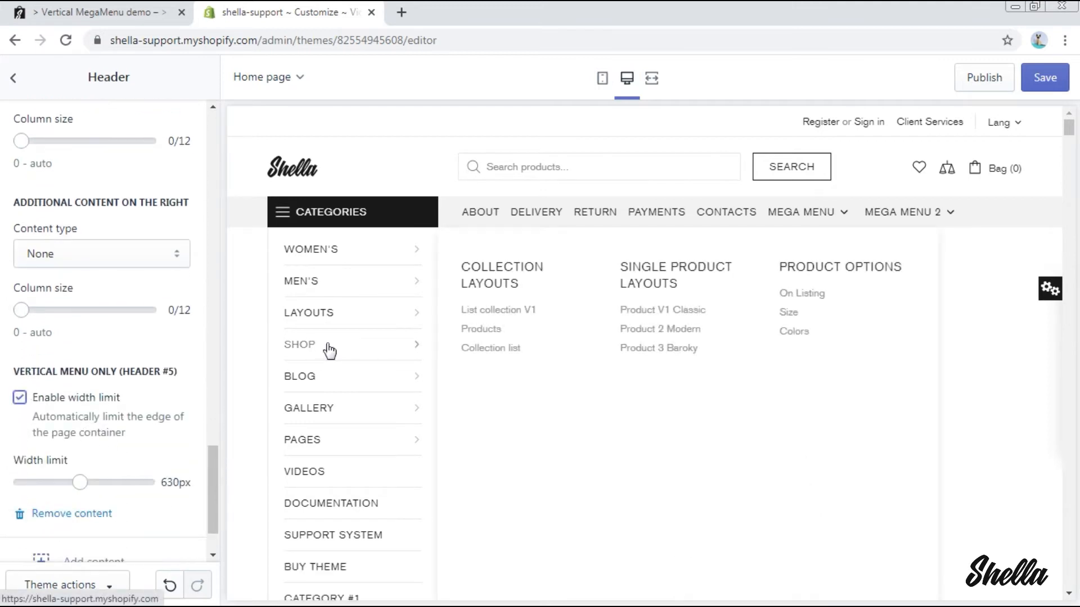
Step: Add a Title images content block to the header and set its item #1 to Men's+Clothing
left_click(121, 556)
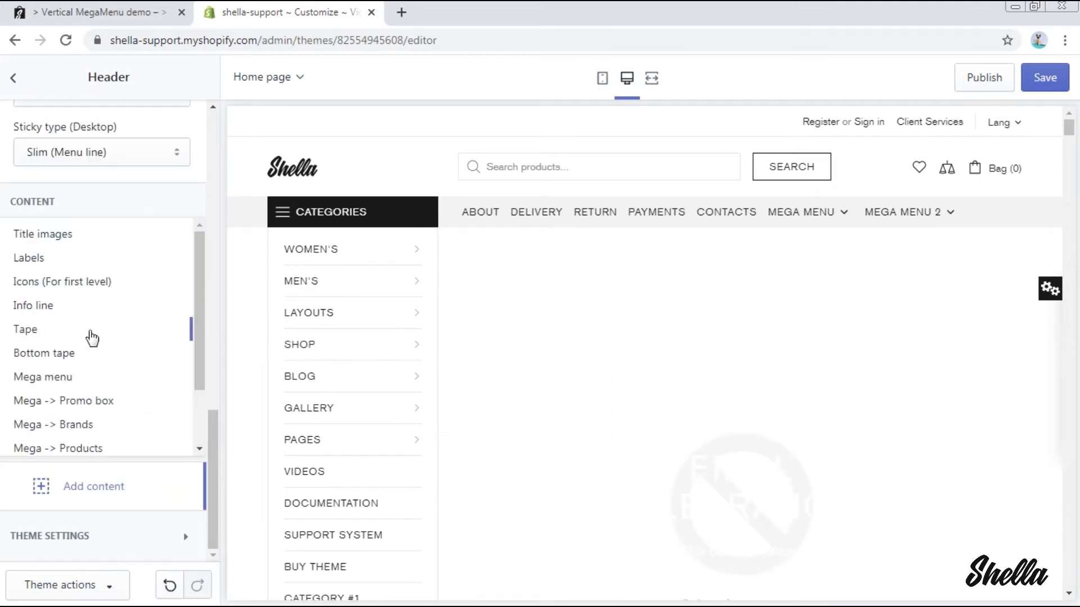
left_click(83, 242)
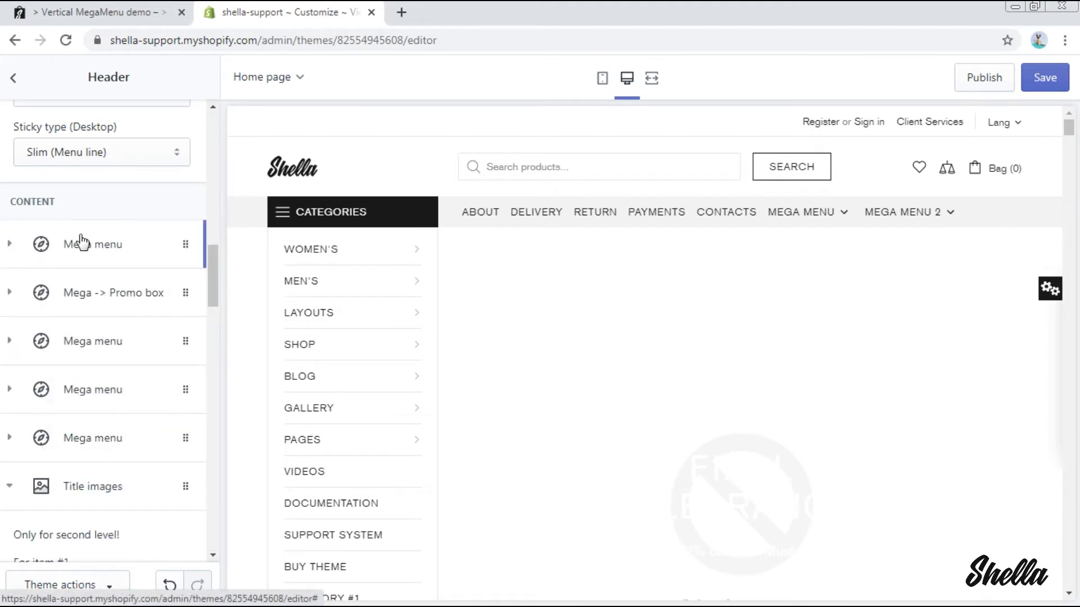
scroll(84, 500, "down", 4)
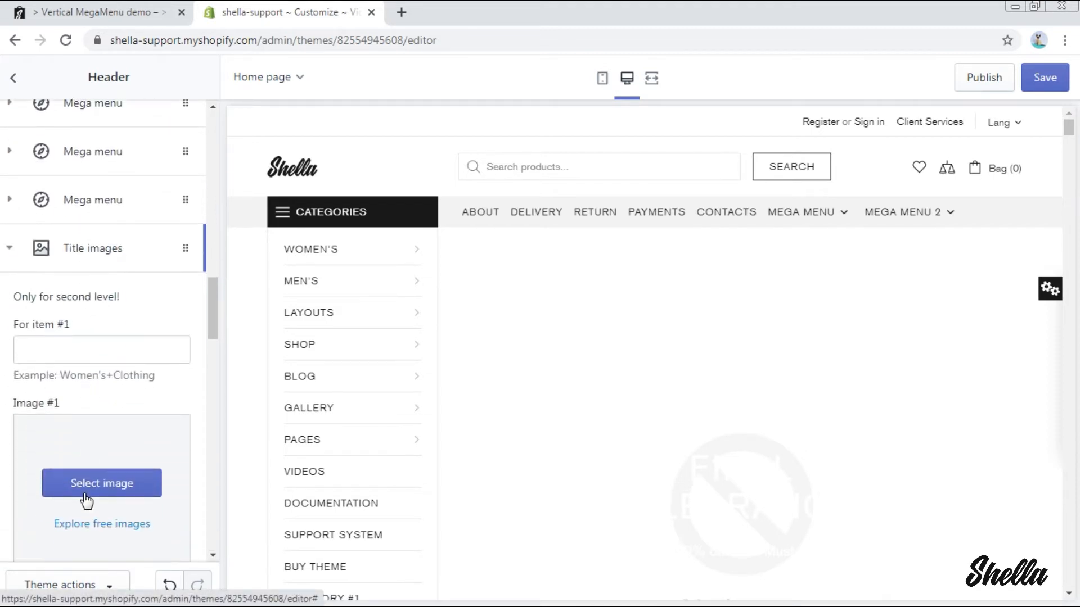
left_click(77, 342)
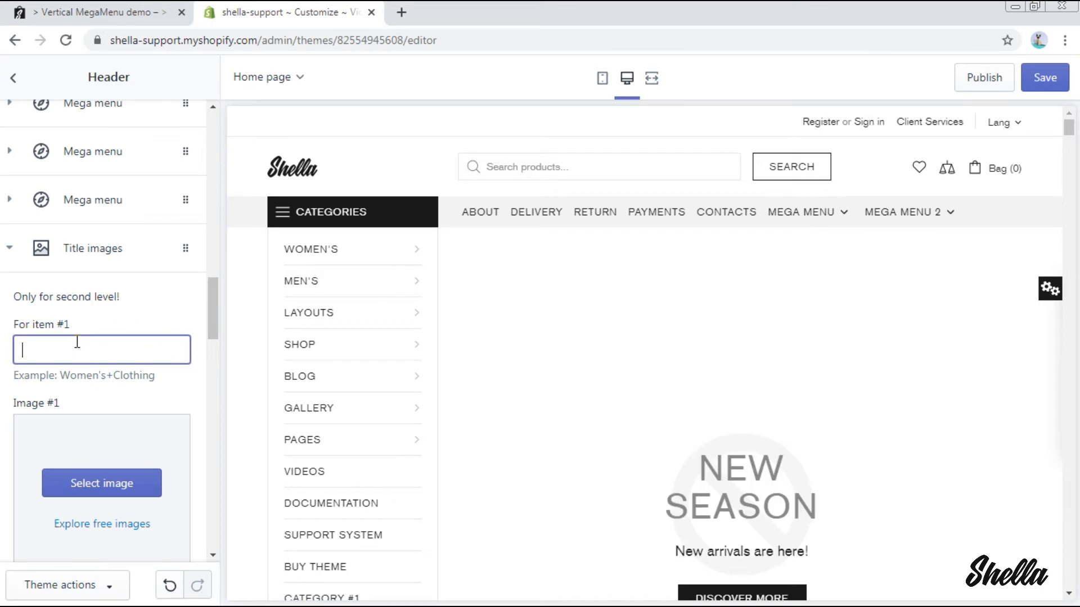
mouse_move(353, 281)
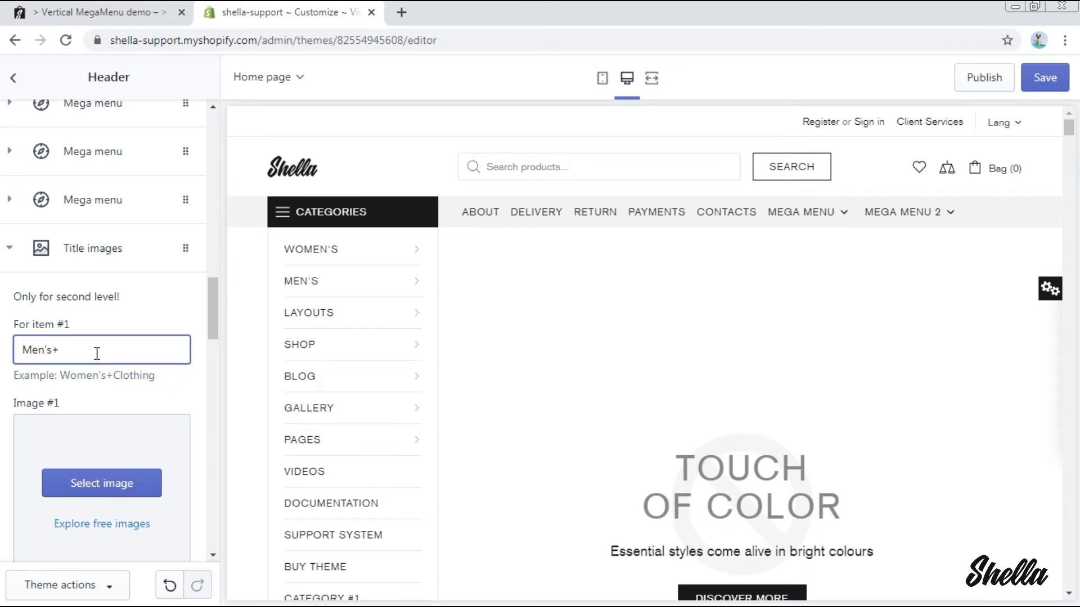
type("othing")
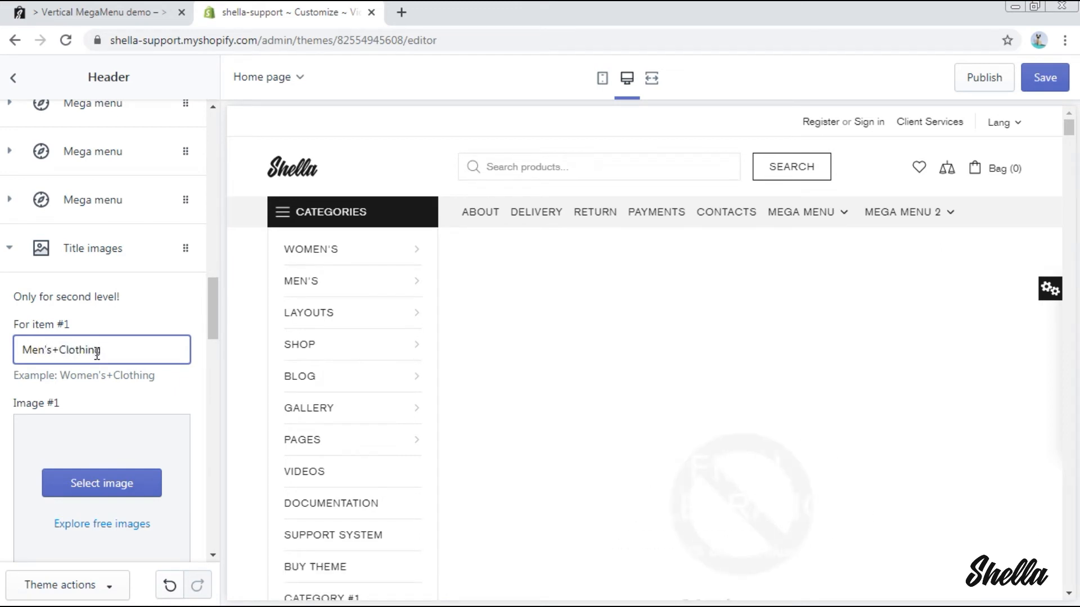
Step: Assign the hiker photo from the library as title image #1 and set its image size to 170px
left_click(111, 487)
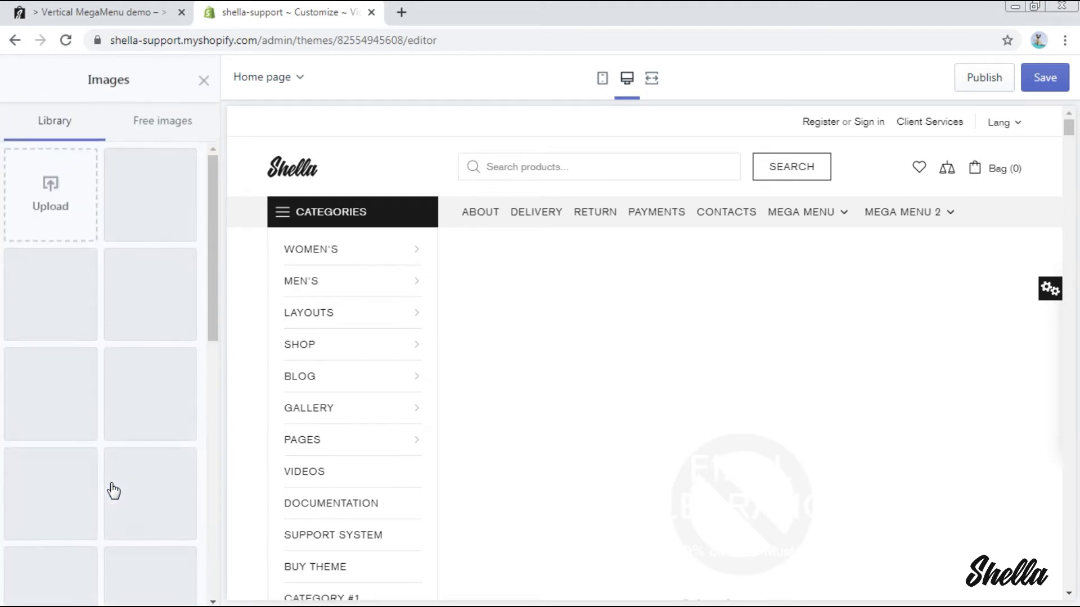
left_click(169, 397)
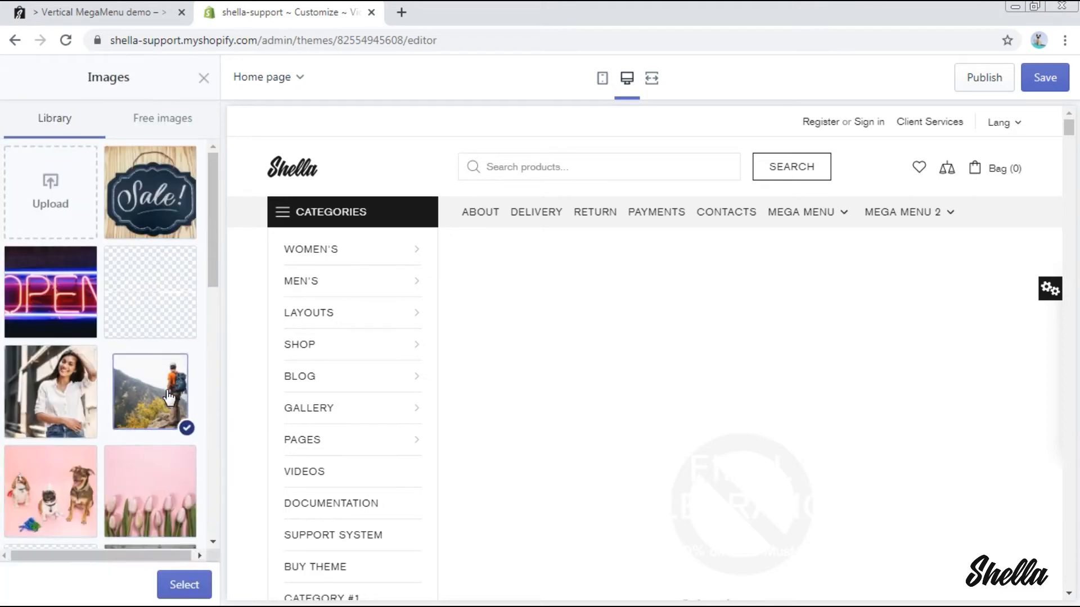
left_click(195, 597)
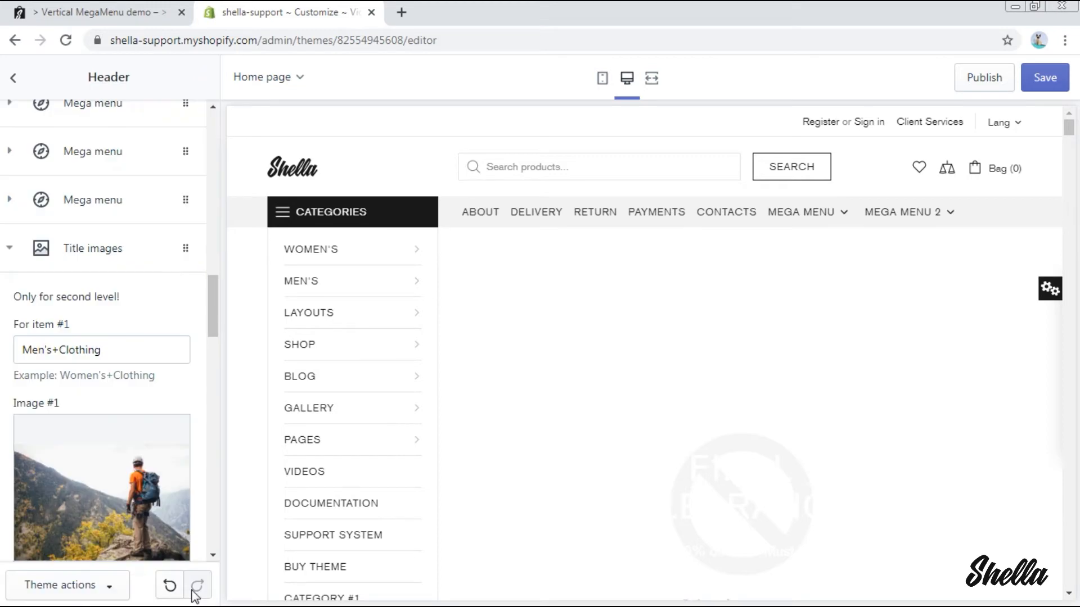
scroll(22, 472, "down", 1)
scroll(23, 473, "down", 5)
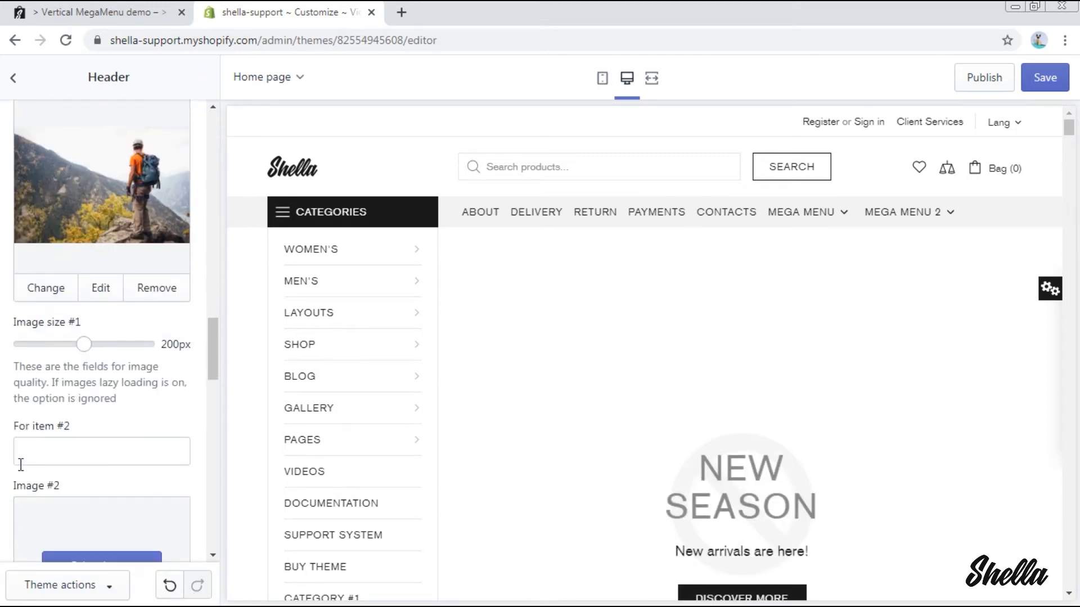
left_click_drag(84, 345, 65, 344)
Step: Set title image item #2 to Men's+Shoes and assign it the library photo of the man sitting on a bench
left_click(61, 450)
type("Men's+Shoes")
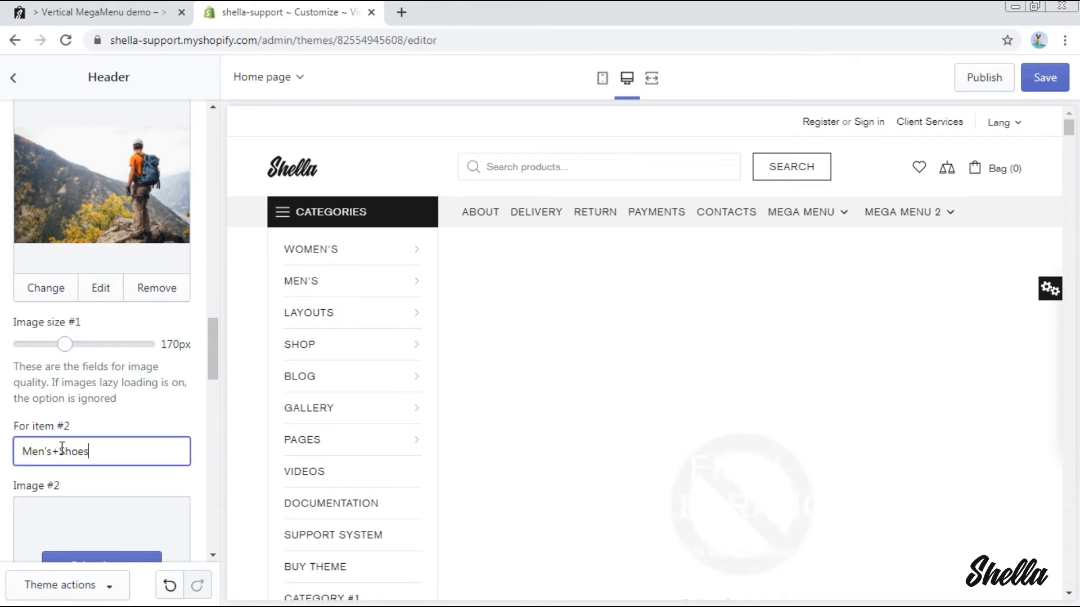
scroll(62, 450, "down", 3)
left_click(99, 406)
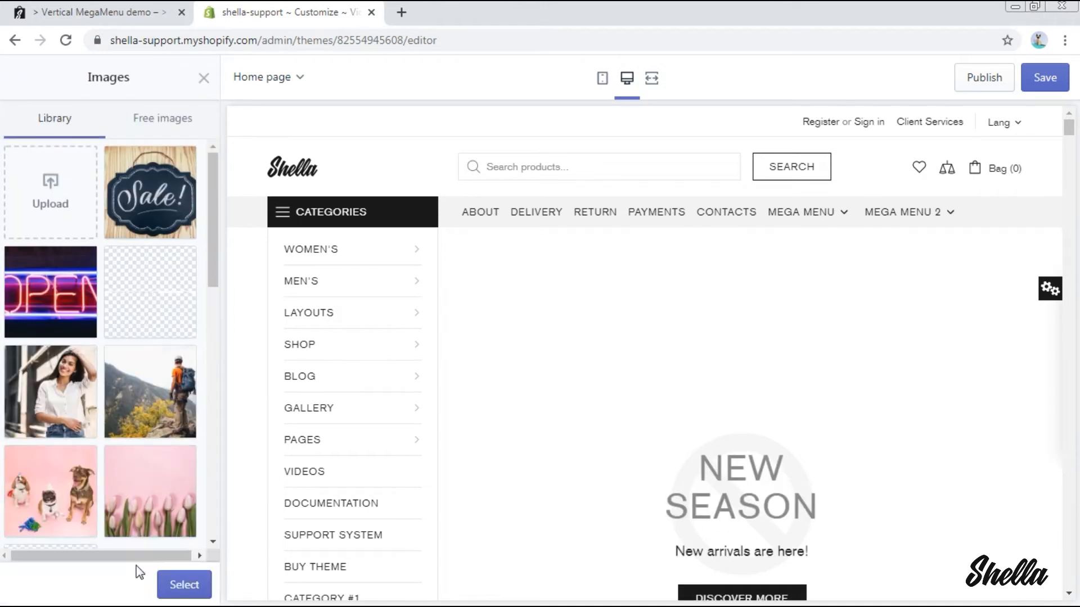
left_click(175, 585)
Step: Set title image item #3 to Men's+Accessories and assign it the library photo of the man in a hat by a stone wall
scroll(150, 388, "down", 5)
left_click(123, 323)
type("Men")
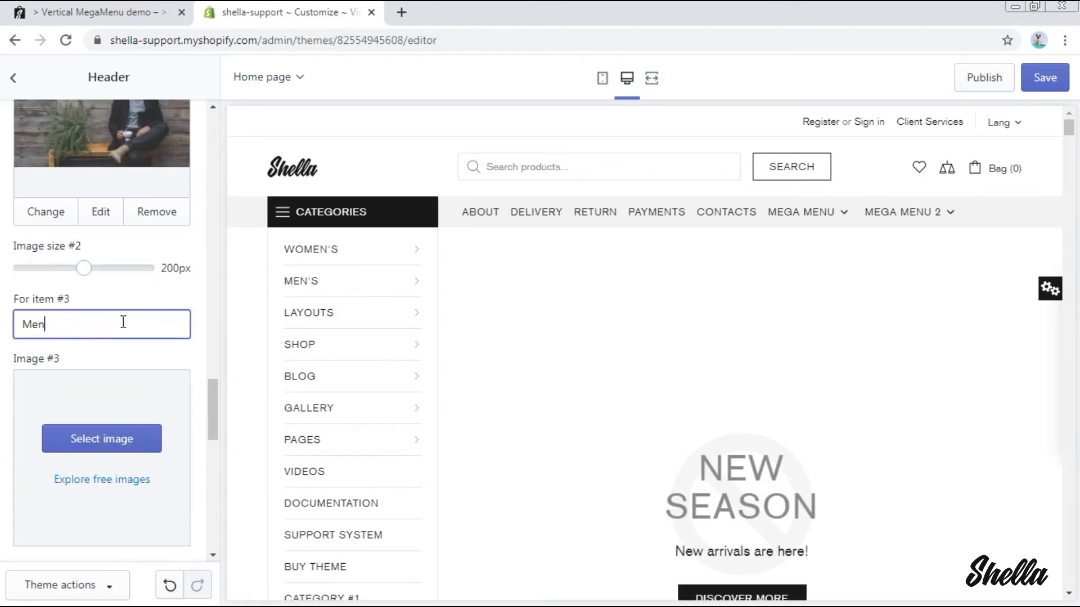
type("'s+Accessories")
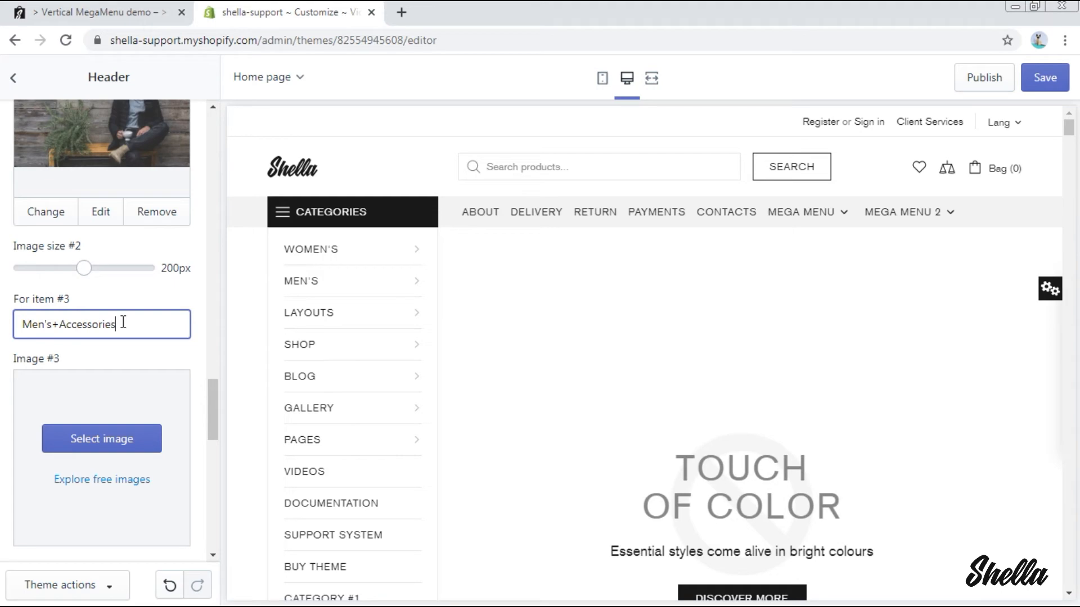
left_click(113, 439)
scroll(113, 441, "down", 5)
left_click(141, 356)
left_click(181, 585)
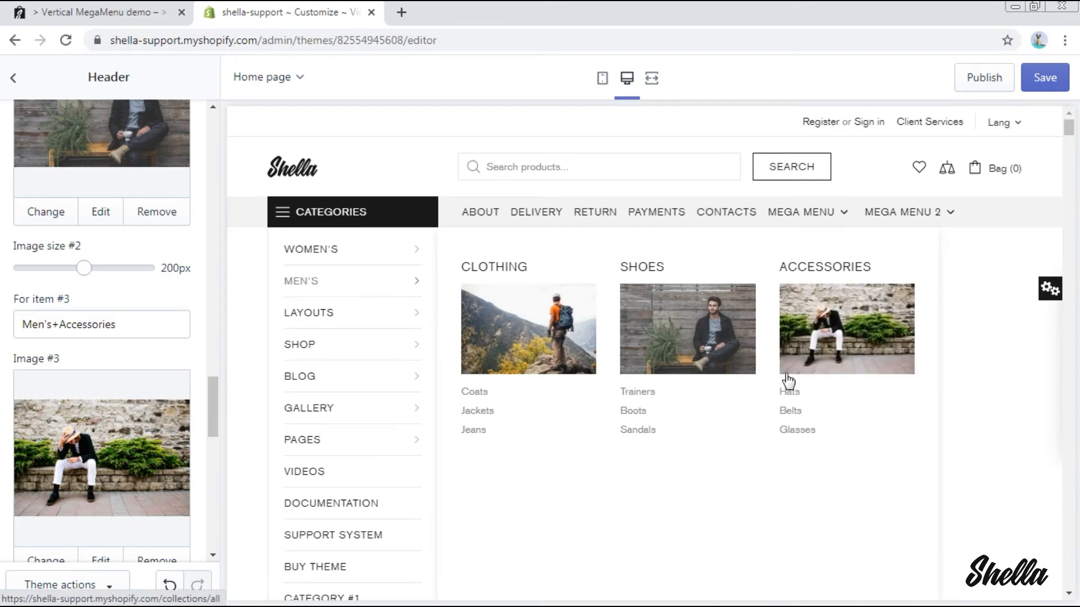
Step: Add an Icons (For first level) content block to the header
scroll(193, 339, "down", 7)
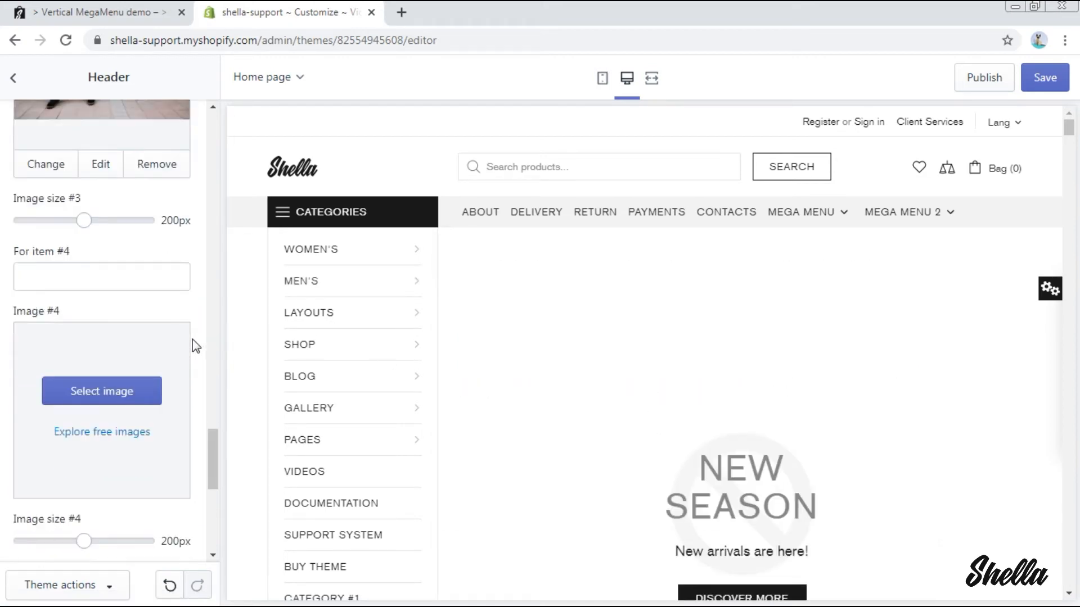
scroll(192, 339, "down", 8)
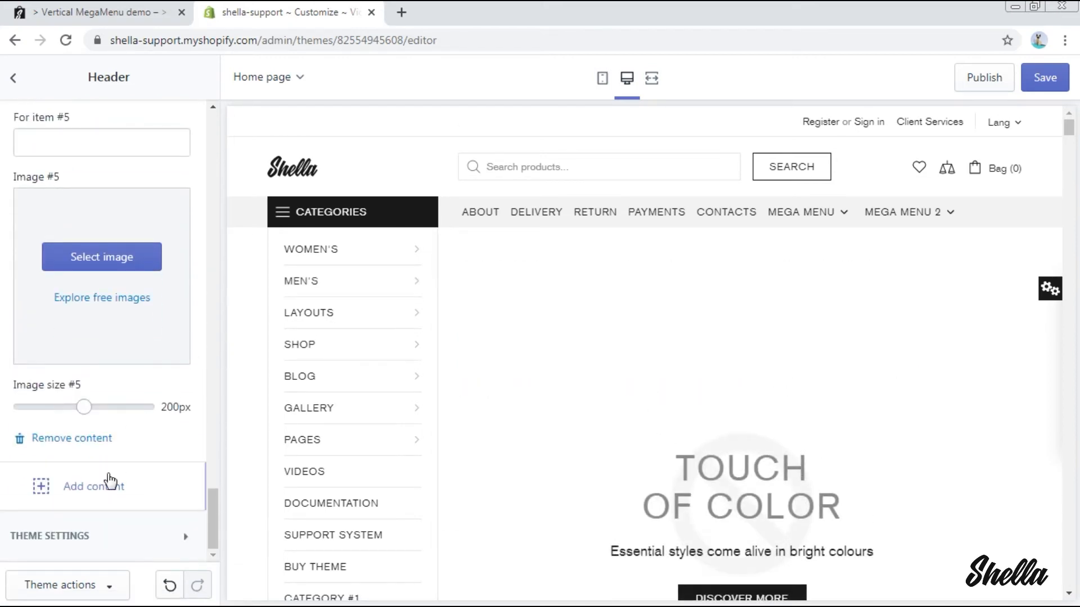
left_click(109, 484)
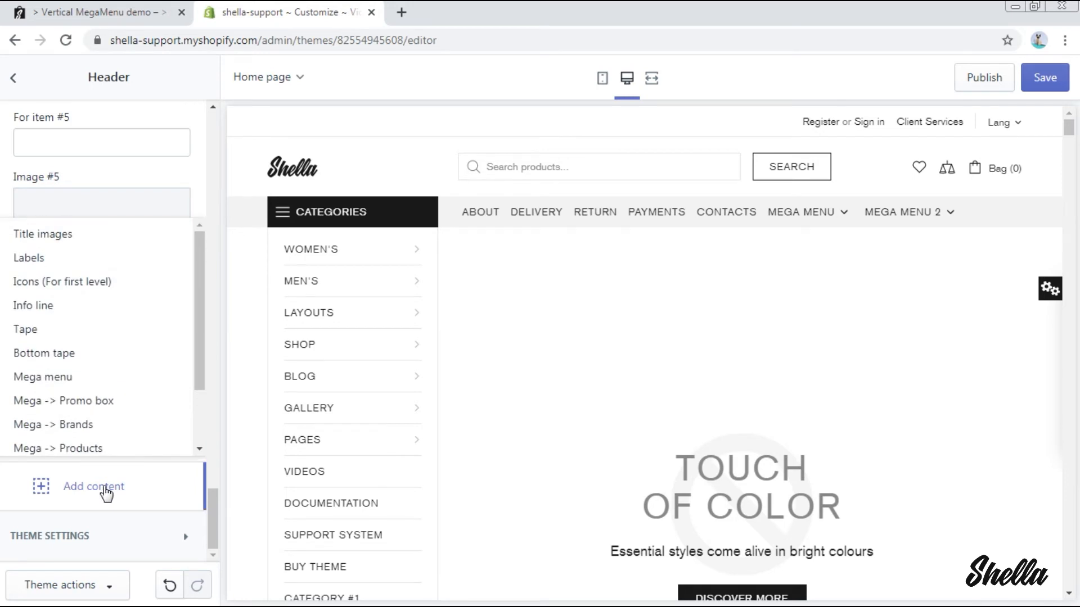
left_click(59, 283)
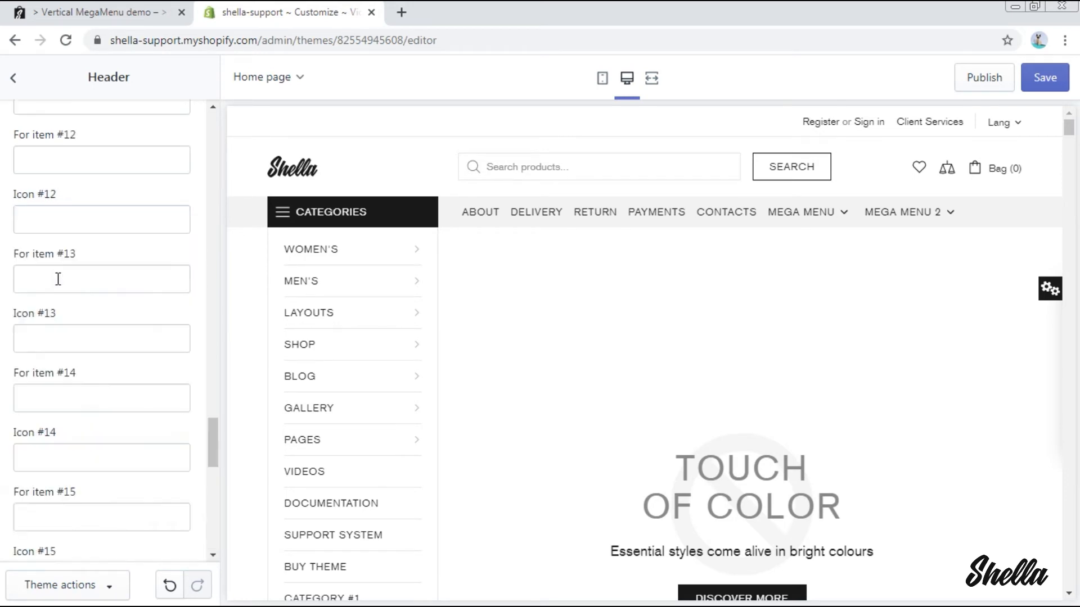
scroll(58, 279, "up", 8)
scroll(58, 279, "up", 12)
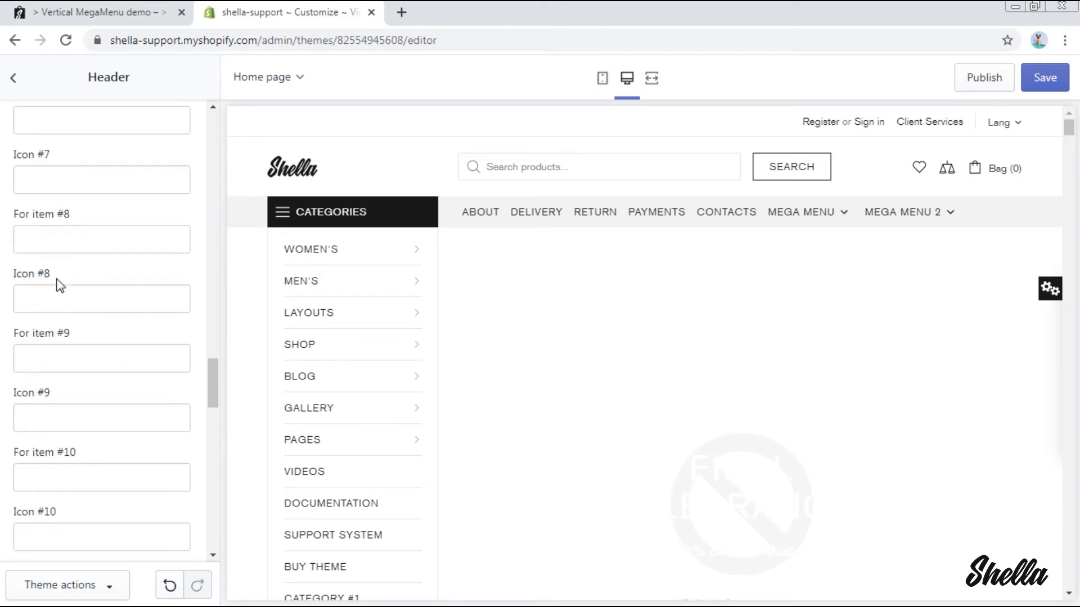
scroll(59, 287, "up", 6)
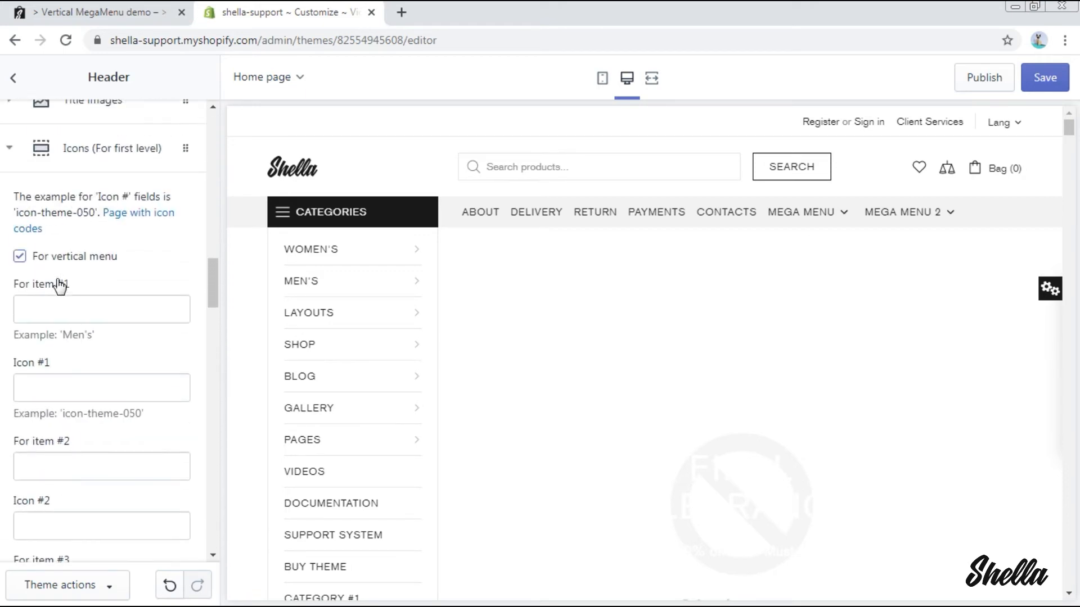
Step: Open the page with icon codes for reference and set item #1 of the Icons block to Women's
left_click(127, 226)
left_click(315, 12)
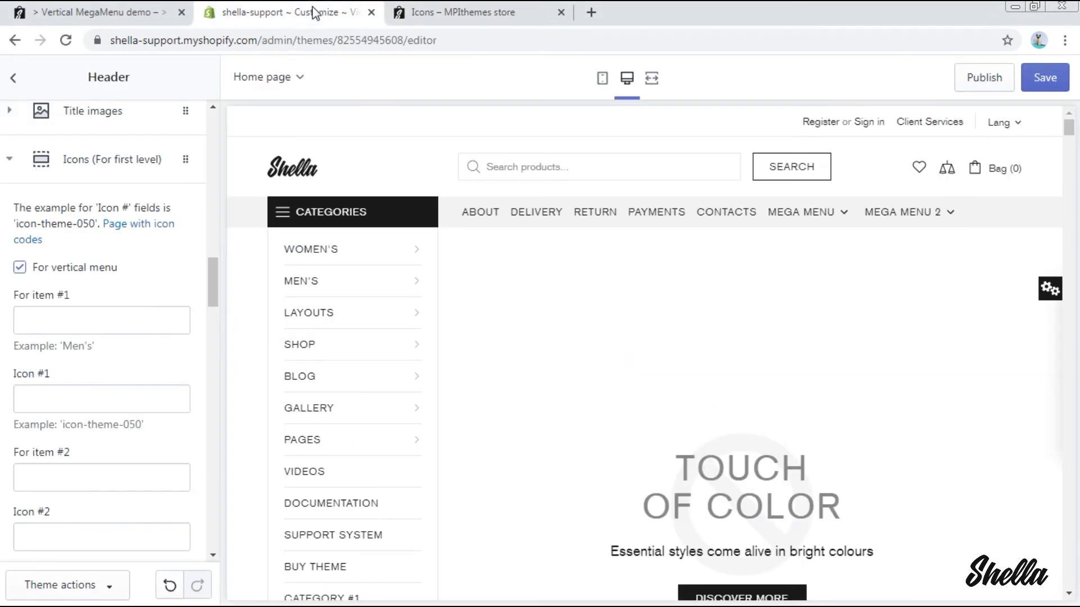
left_click(84, 319)
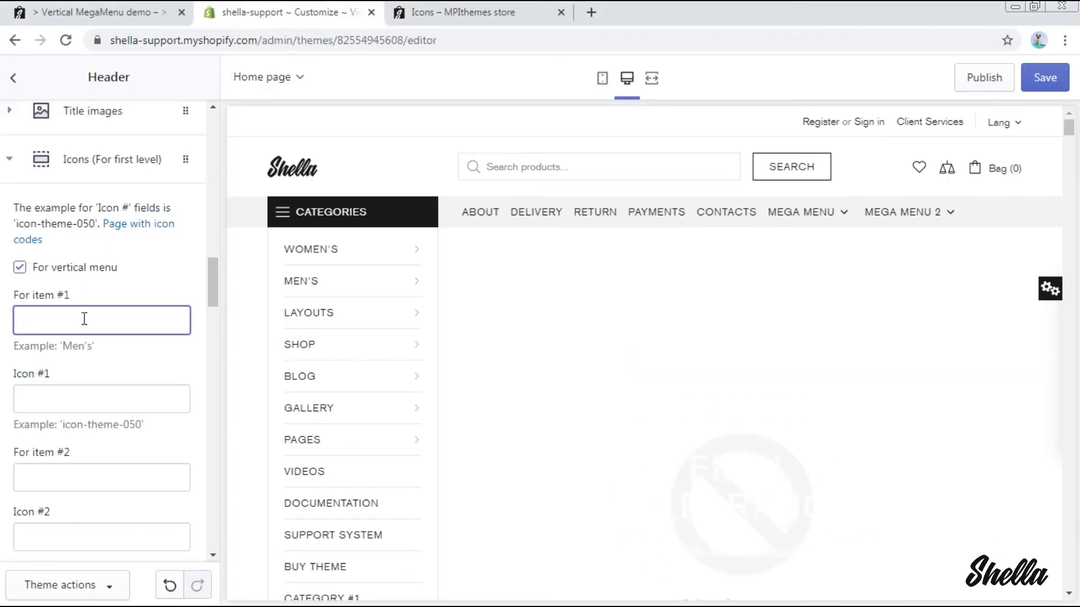
type("Women's")
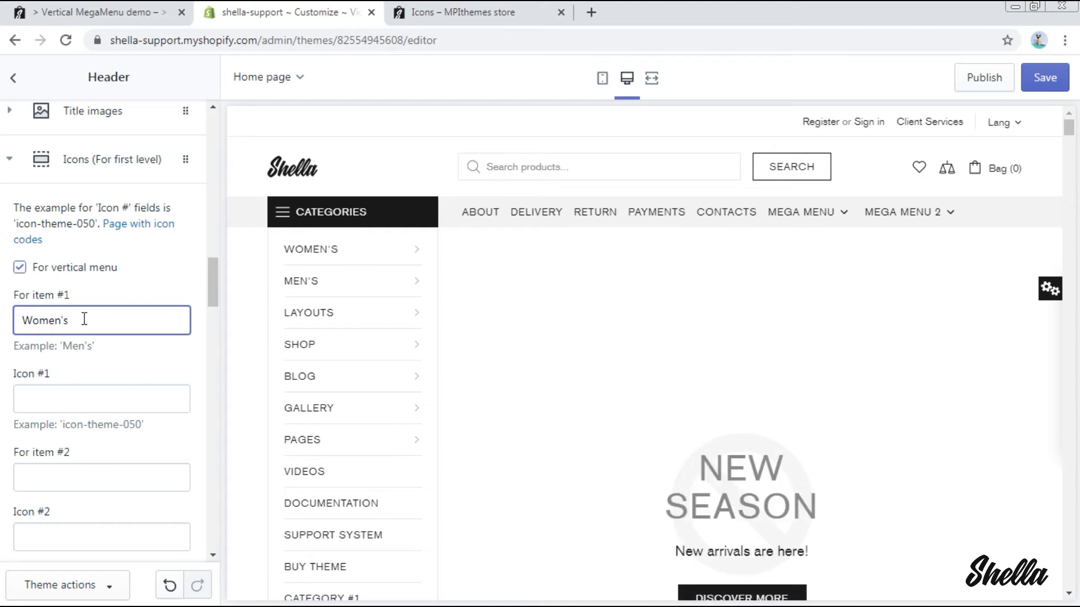
Step: Copy the dress icon's code icon-theme-050 from the MPIthemes icons page
left_click(443, 9)
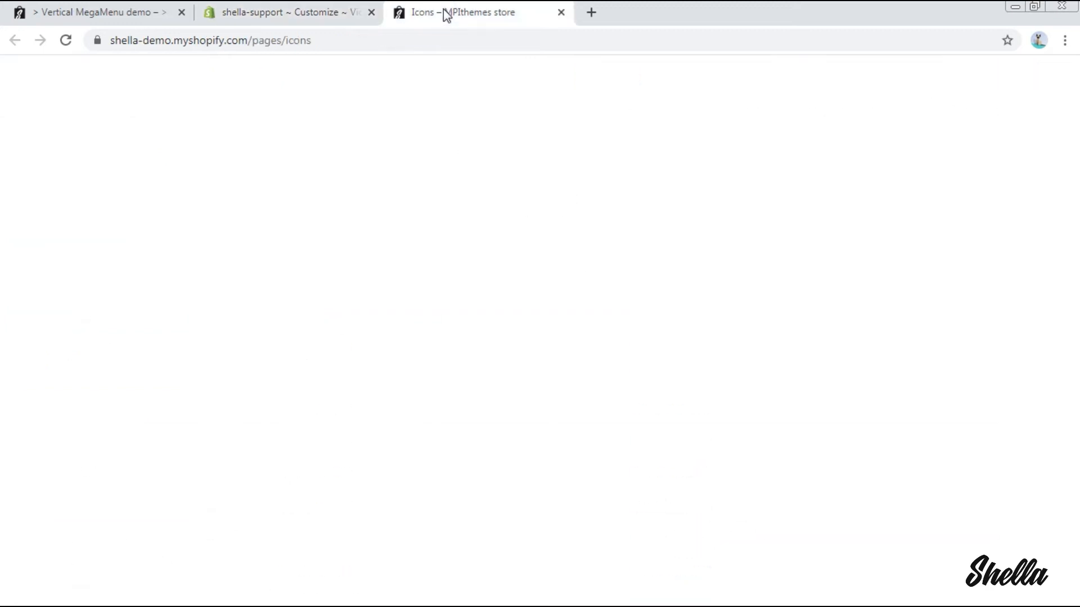
scroll(502, 282, "down", 15)
scroll(502, 282, "down", 10)
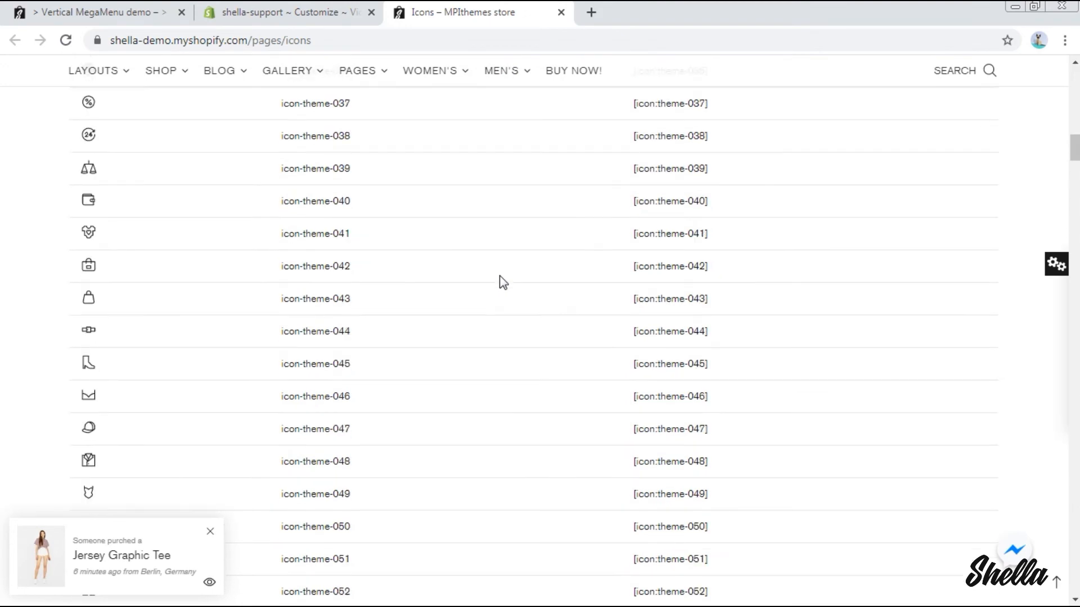
left_click_drag(351, 350, 281, 350)
key("ctrl+c")
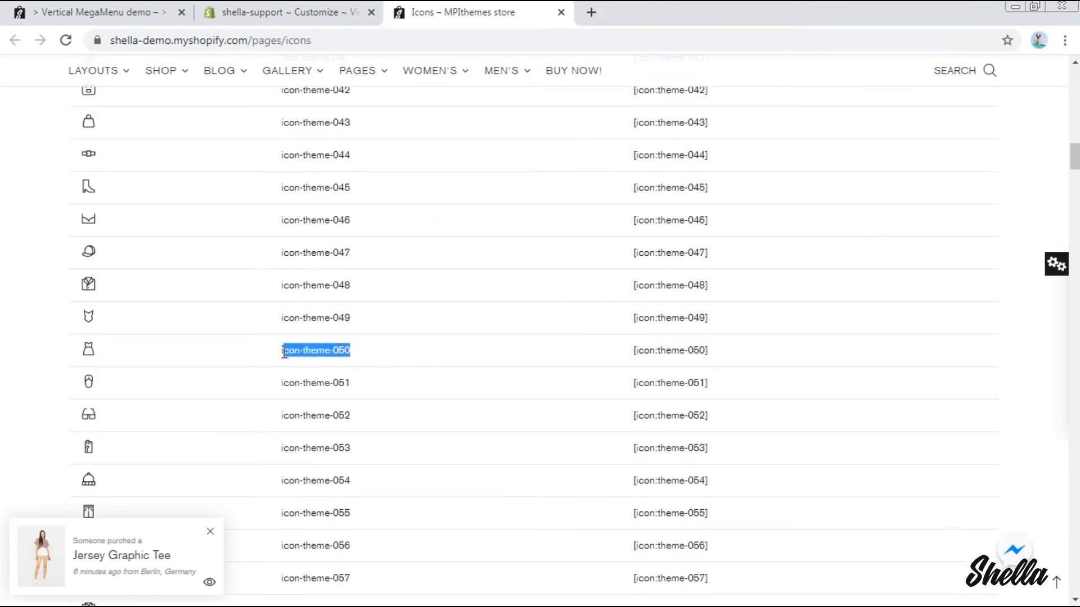
Step: In the theme editor, set Icon #1 of the Icons block to icon-theme-050 for the Women's item
left_click(303, 11)
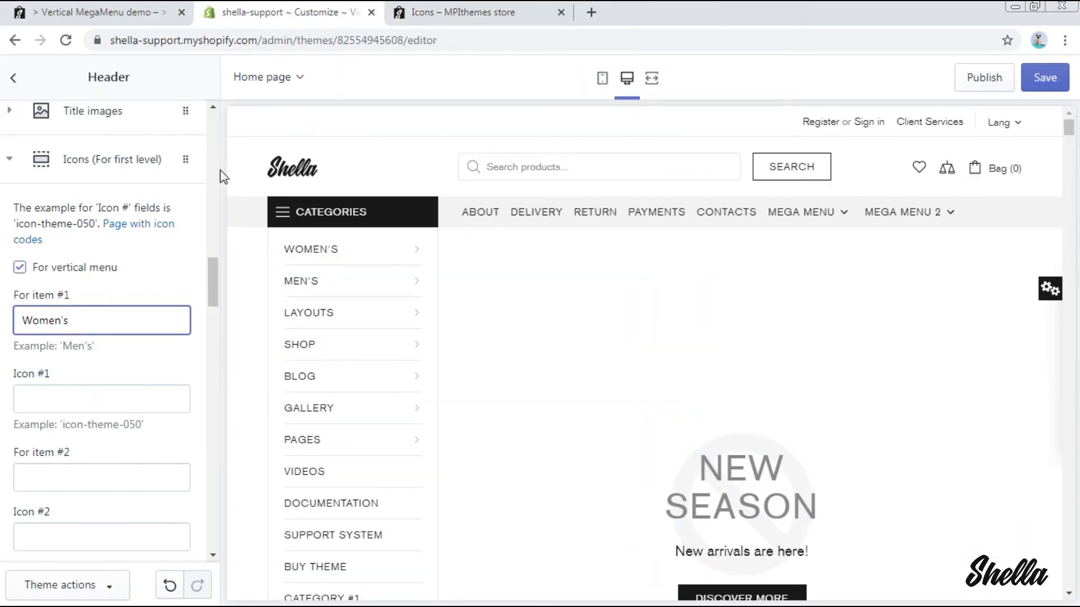
left_click(135, 401)
key("ctrl+v")
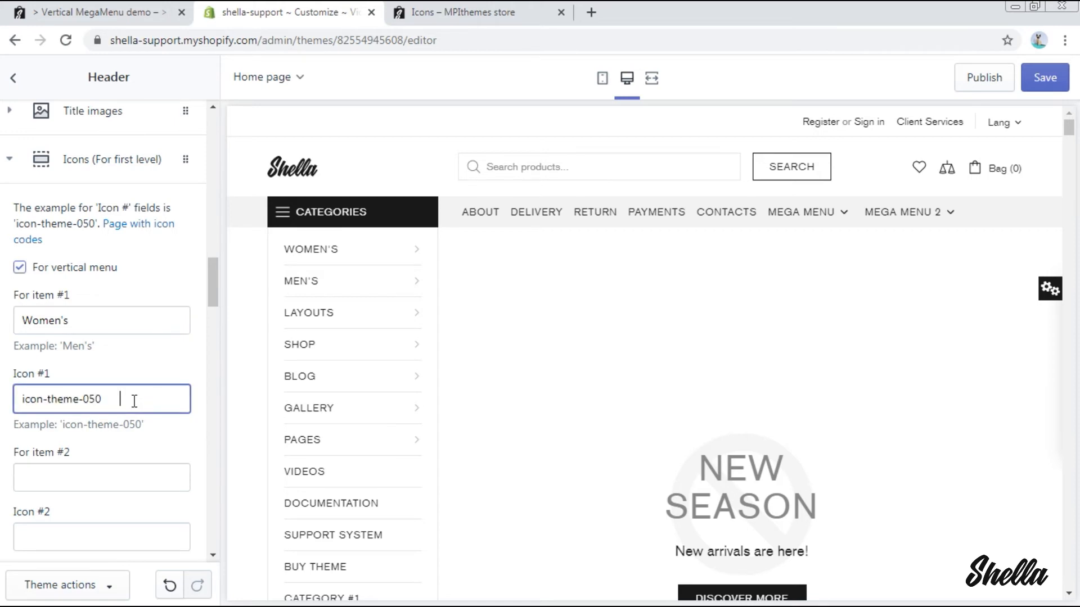
left_click(141, 479)
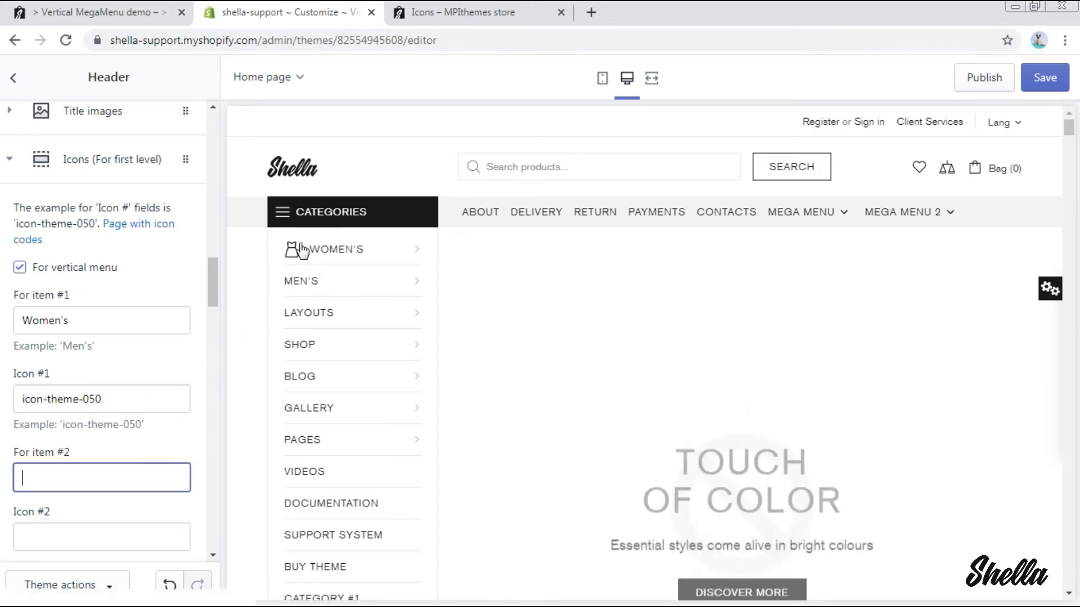
scroll(243, 248, "down", 1)
mouse_move(290, 174)
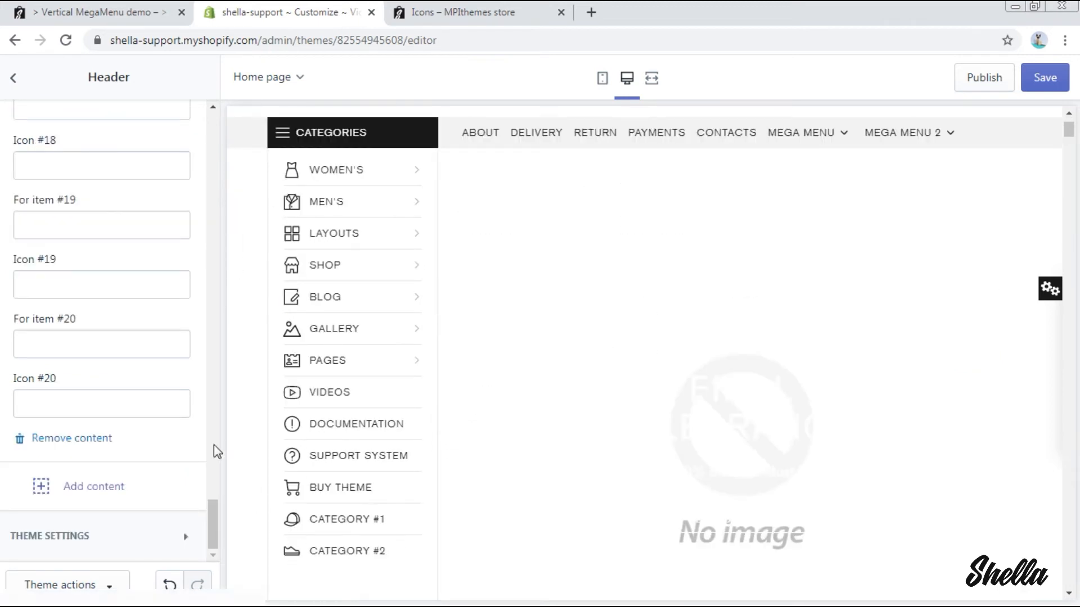
Step: Add a Labels content block of type Hot and set its item #1 to Layouts+Layouts+Home V1
left_click(125, 485)
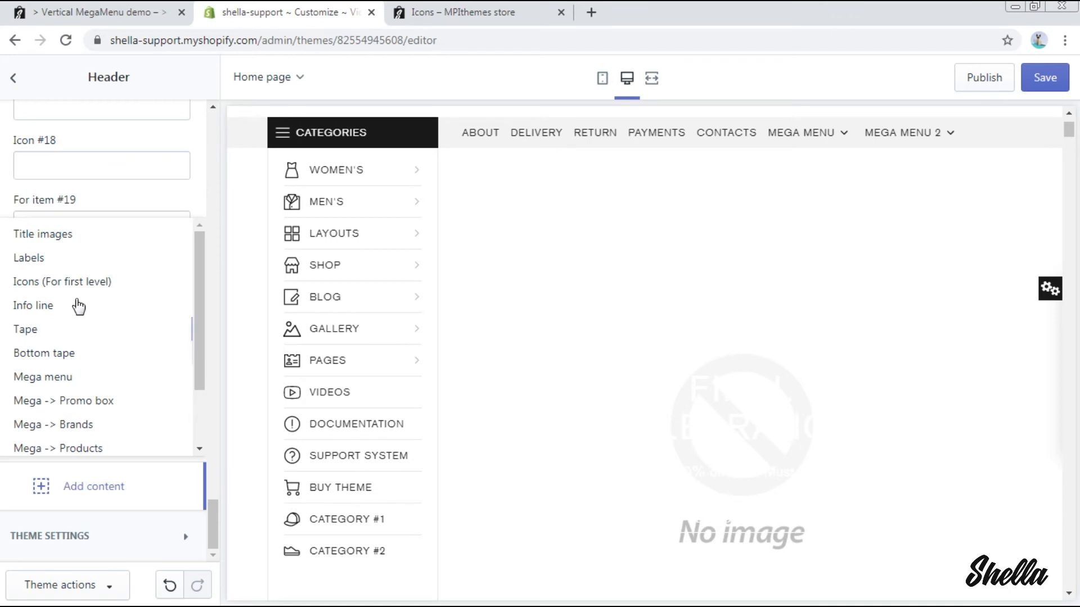
left_click(70, 259)
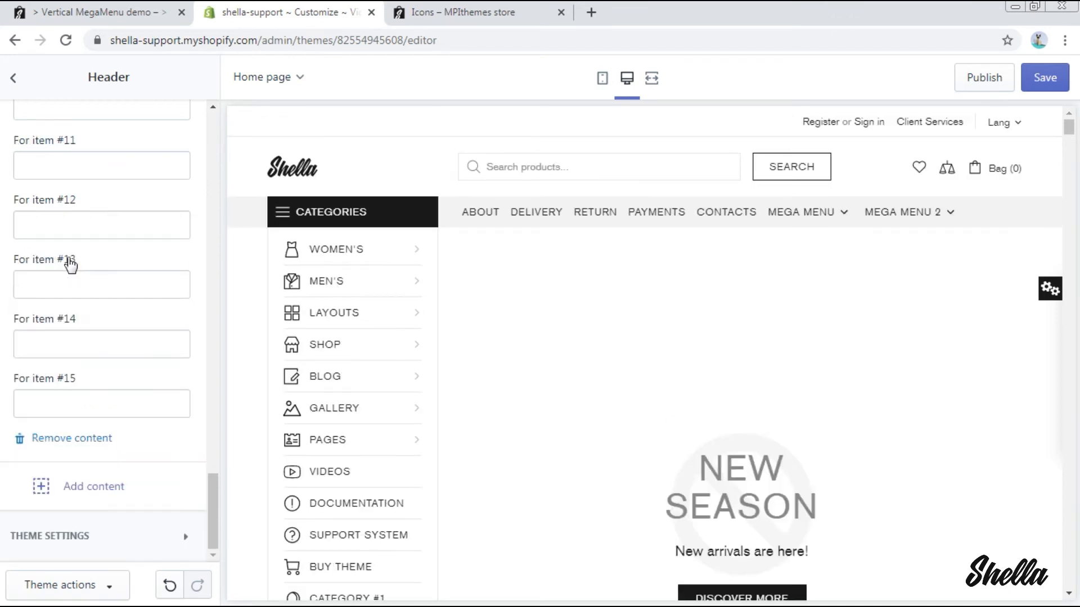
scroll(69, 263, "up", 14)
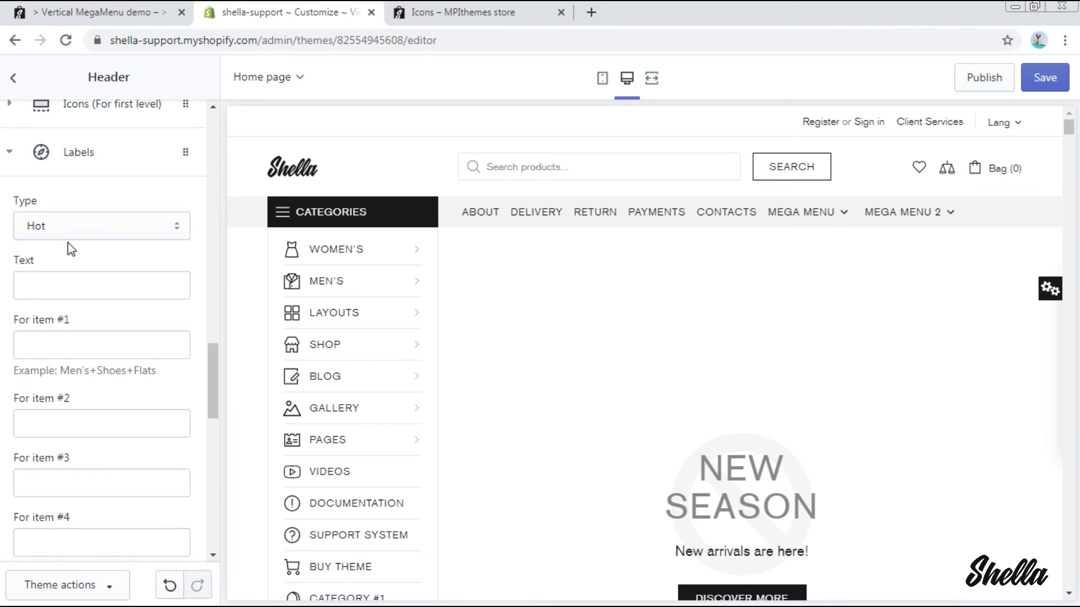
left_click(96, 347)
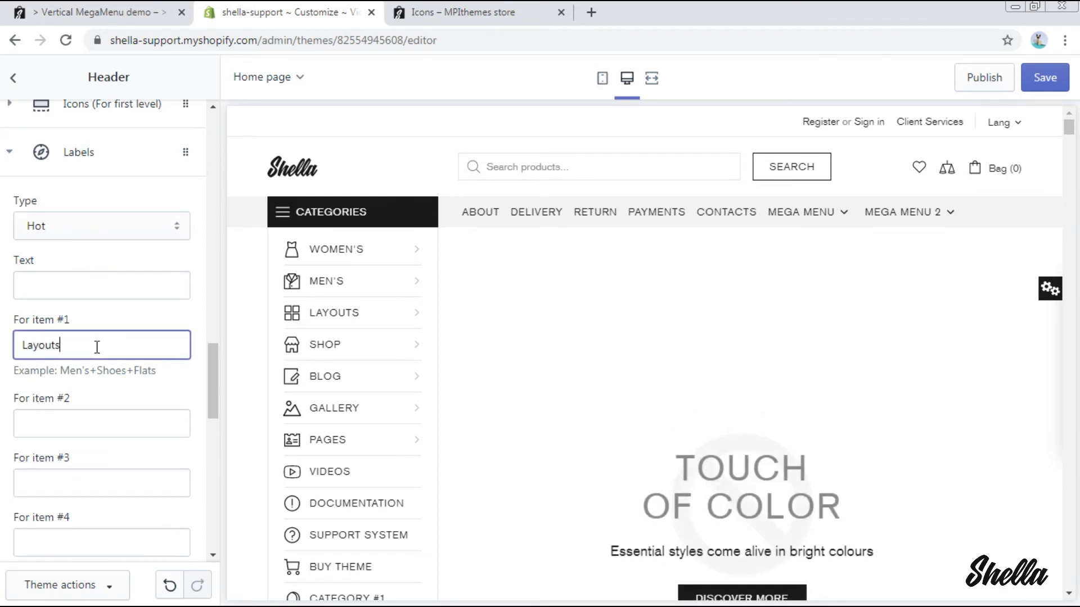
type("Layouts+Layouts")
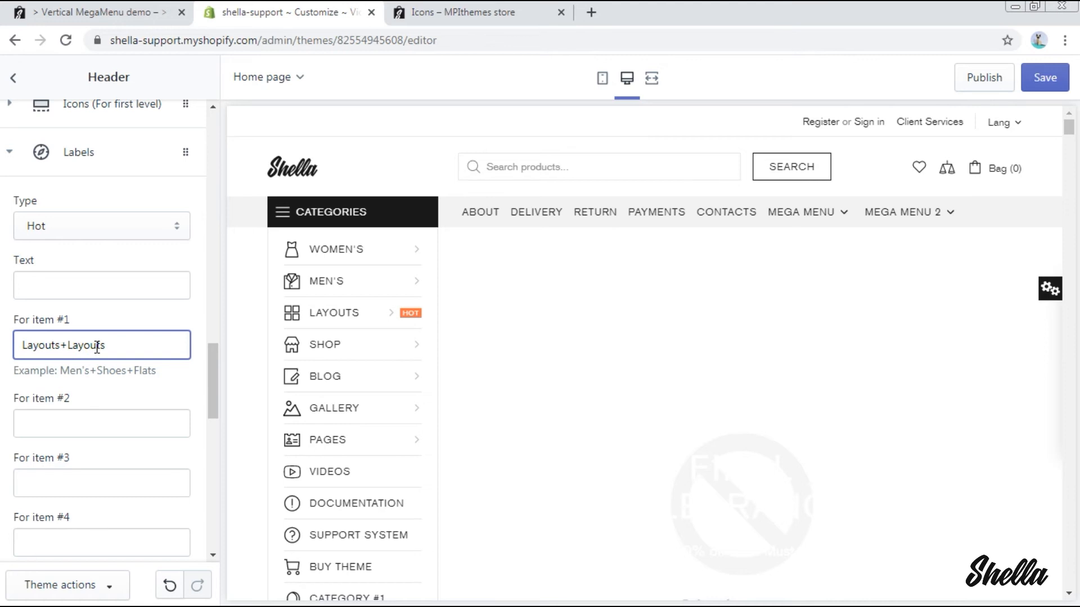
type("+Home V1")
Step: Set item #2 of the Hot label to Shop and item #3 to Women's+Clothing+Coats
left_click(102, 426)
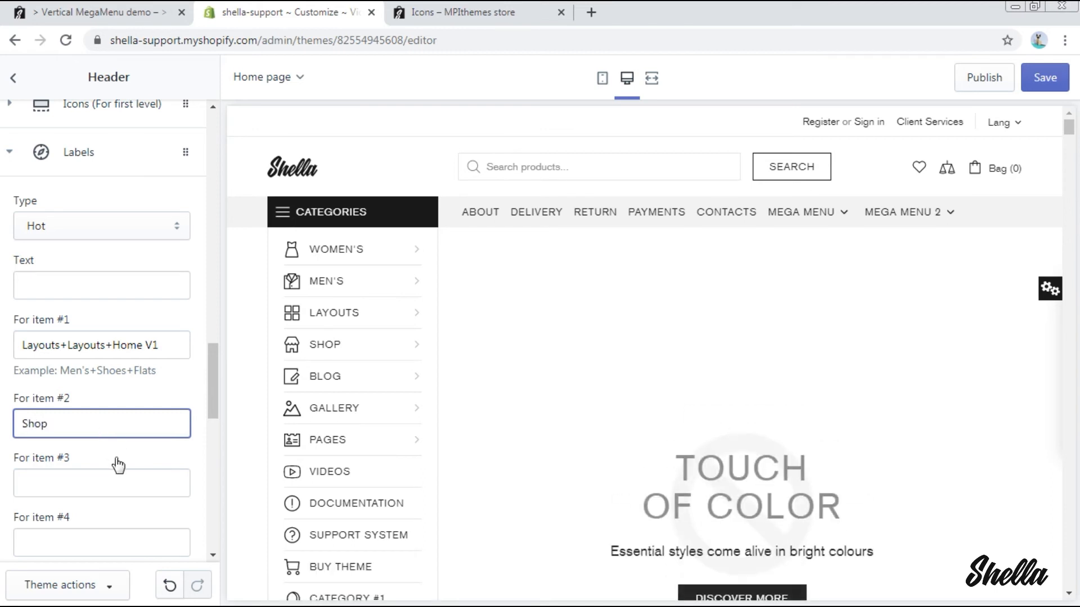
mouse_move(356, 311)
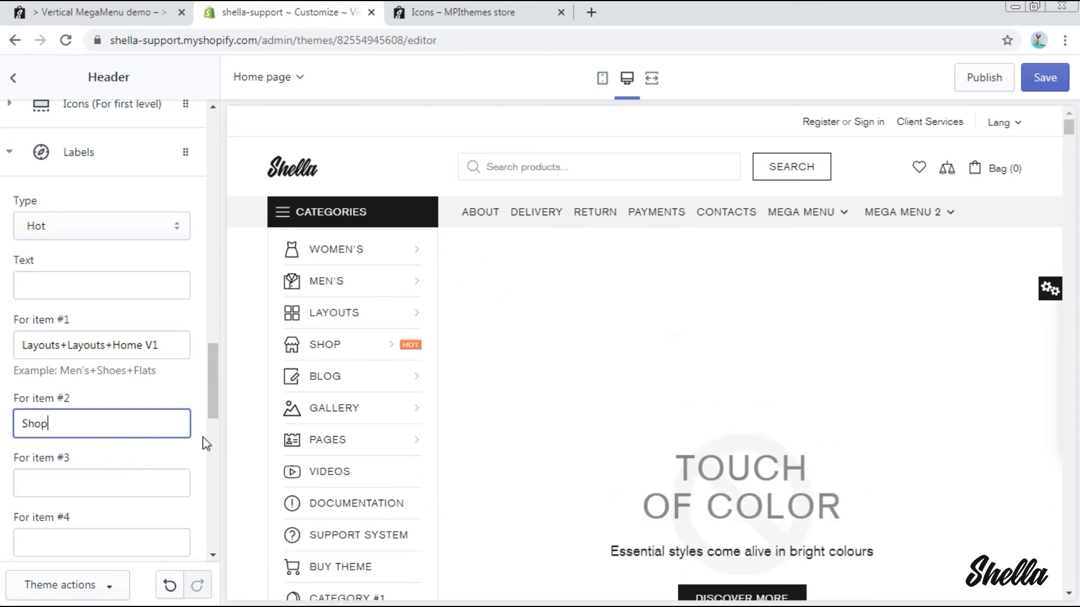
left_click(175, 487)
type("Women's+Clothing+Coats")
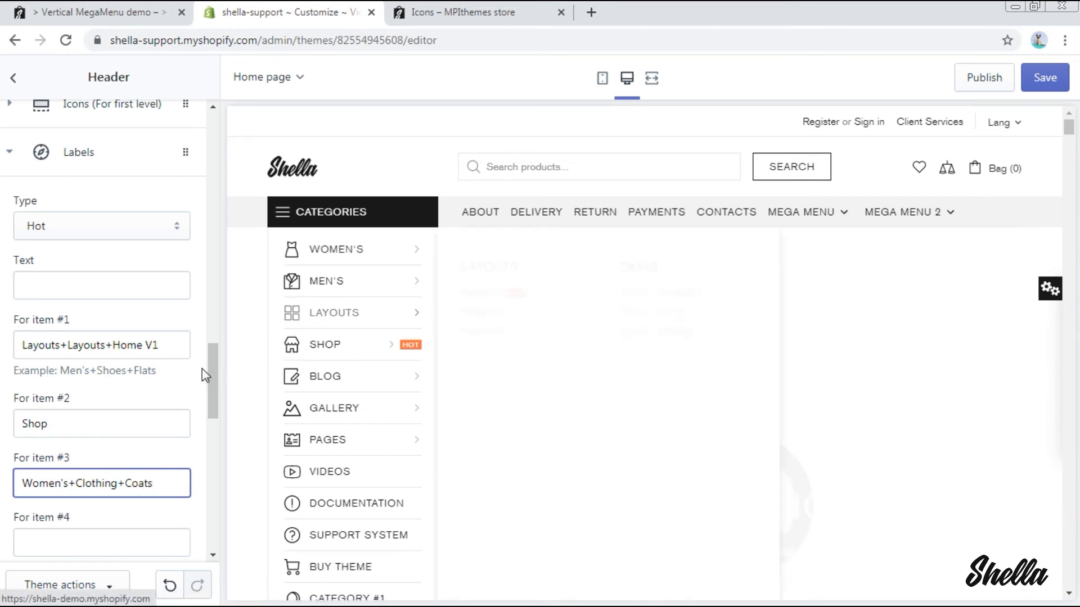
Step: Add a second Labels content block to the header and set its type to New
scroll(68, 243, "down", 10)
left_click(90, 487)
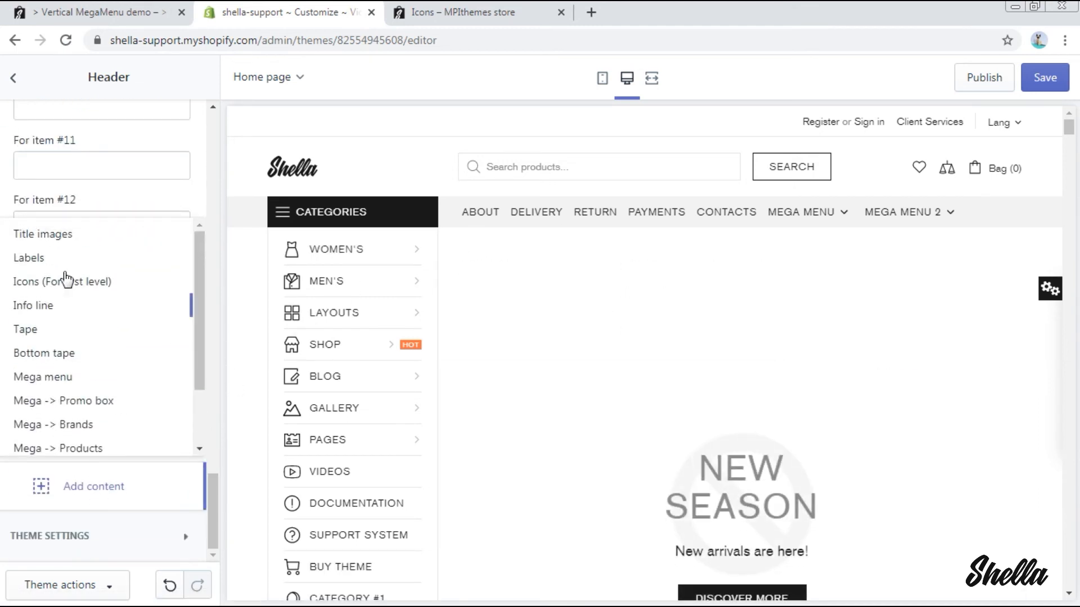
left_click(34, 308)
left_click(84, 194)
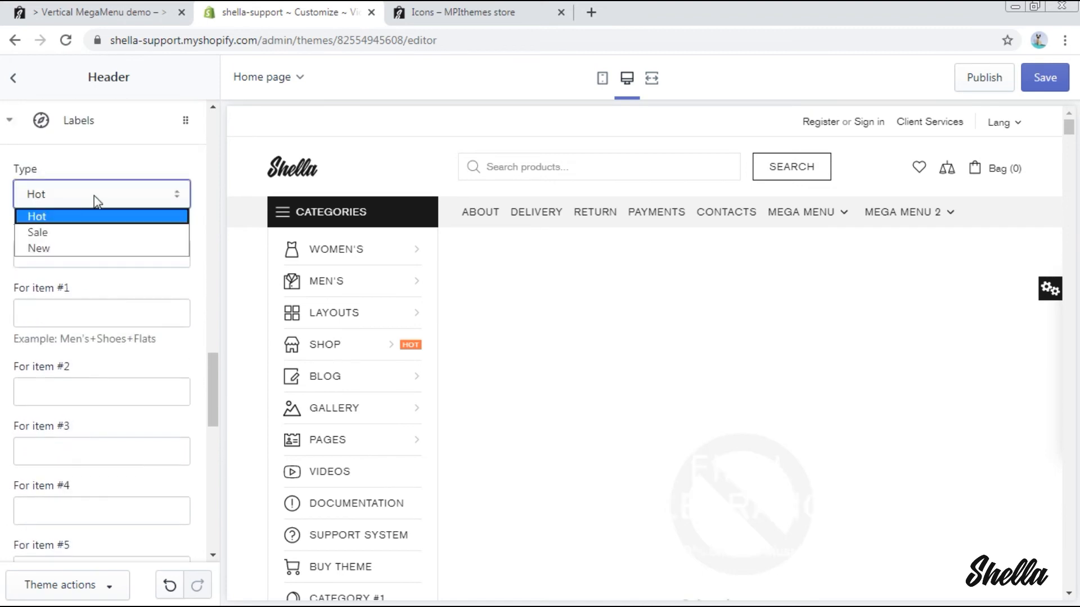
left_click(71, 247)
Step: Set item #1 of the New label to Women's+Clothing and item #2 to Shop+Product Options
left_click(68, 309)
type("Women's+Clothing")
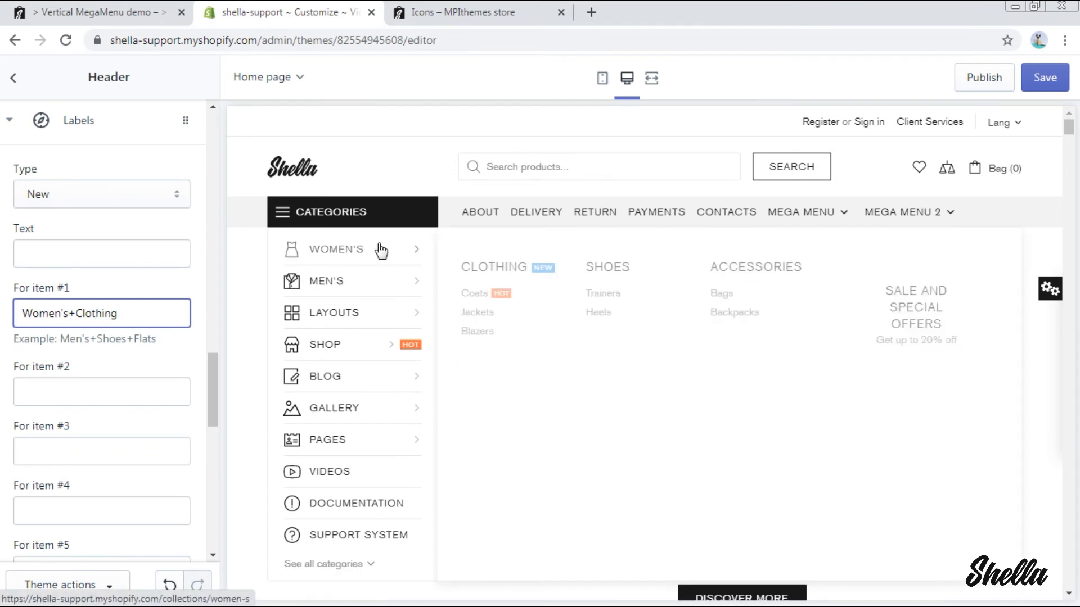
left_click(145, 389)
type("Shop+Product")
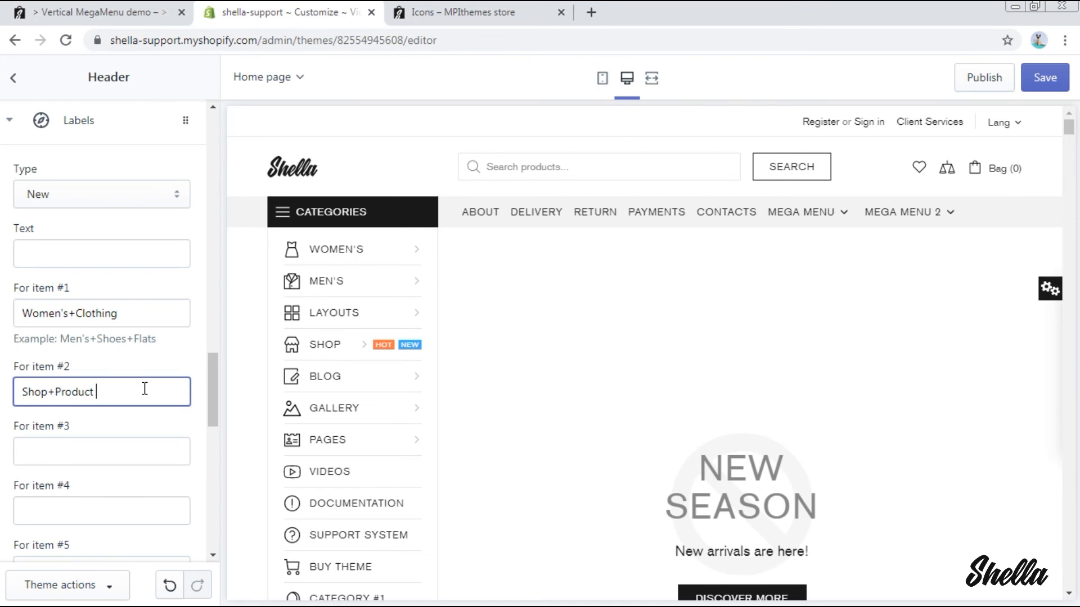
mouse_move(345, 344)
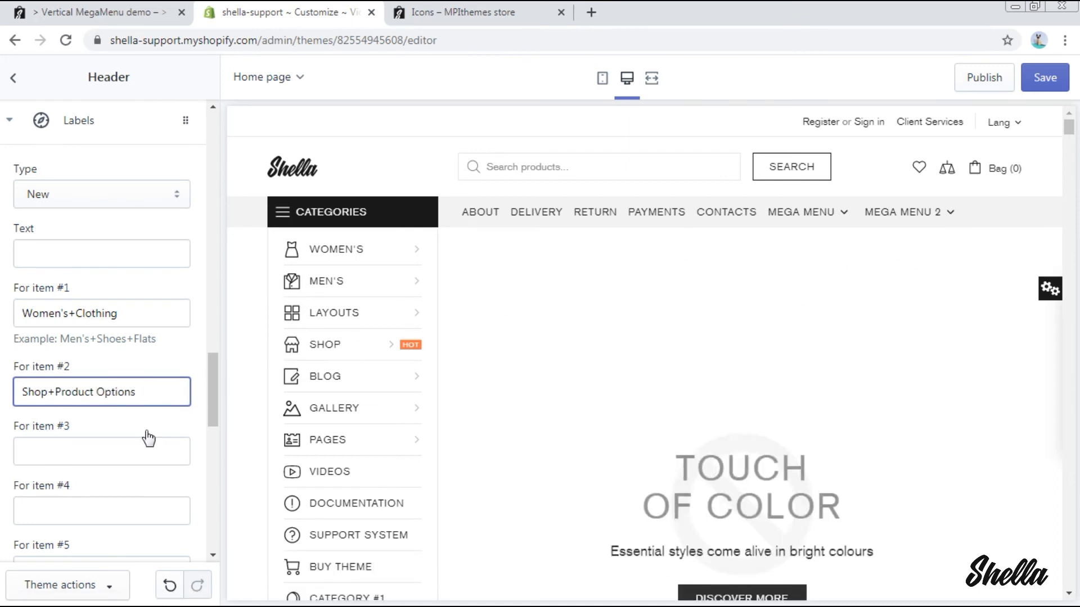
Step: Add a third Labels content block of type New with the custom text SLIDER
scroll(147, 437, "down", 13)
left_click(103, 495)
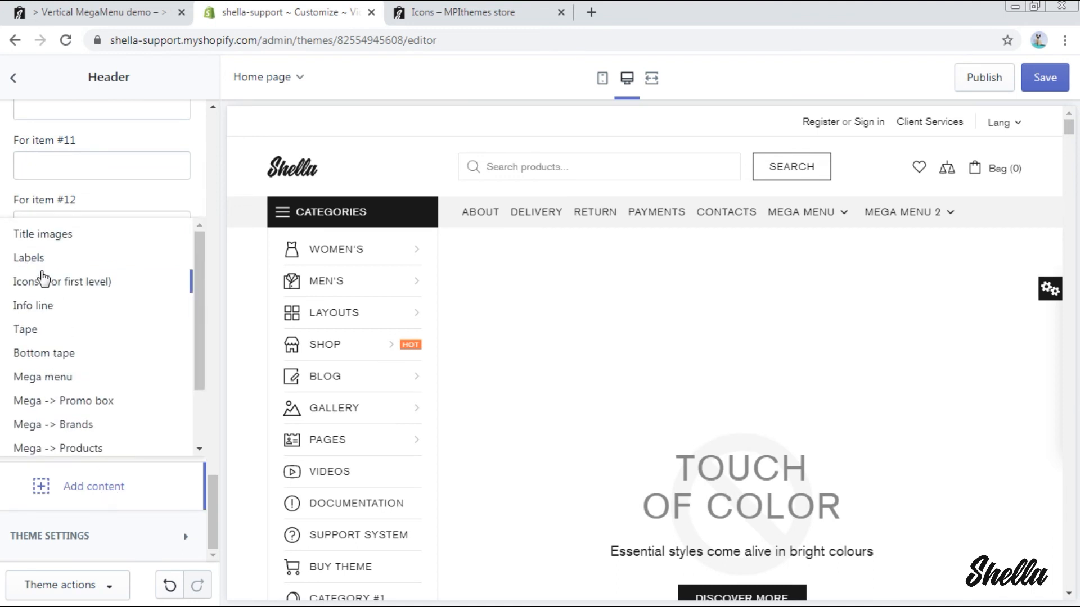
left_click(36, 260)
scroll(36, 259, "up", 4)
scroll(36, 260, "up", 10)
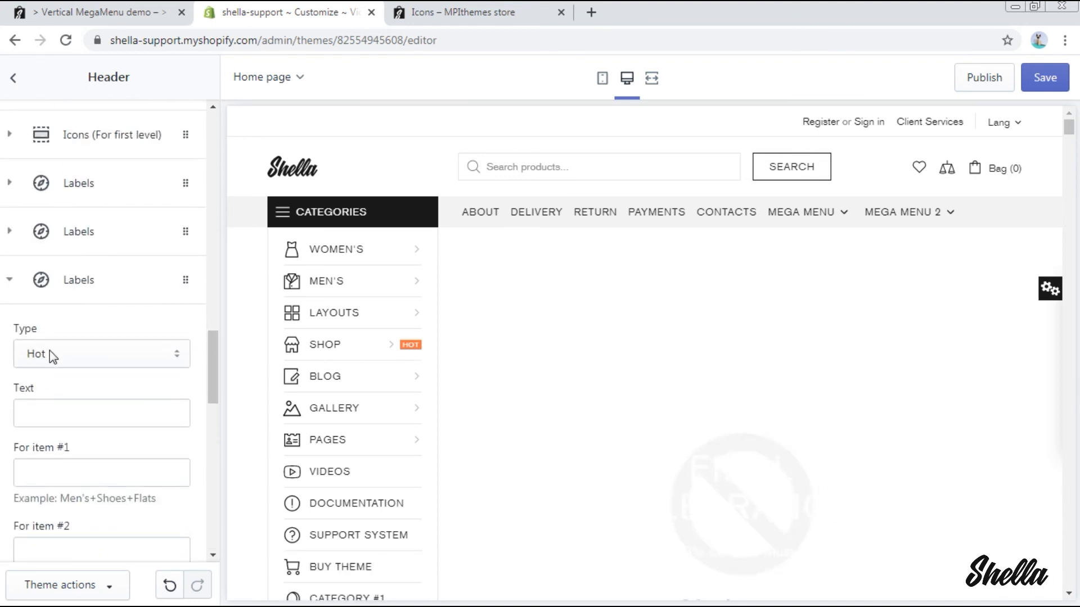
left_click(113, 362)
left_click(90, 406)
left_click(91, 406)
type("SLI")
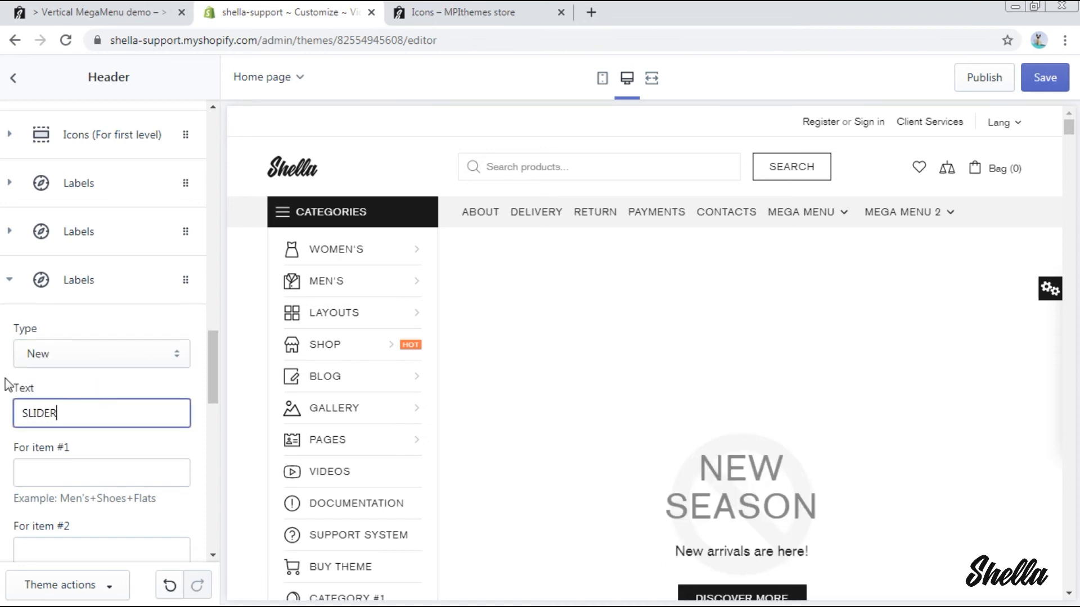
type("DER")
Step: Set item #1 of the SLIDER label to Layouts+Layouts+Home V8
scroll(6, 385, "down", 3)
left_click(58, 325)
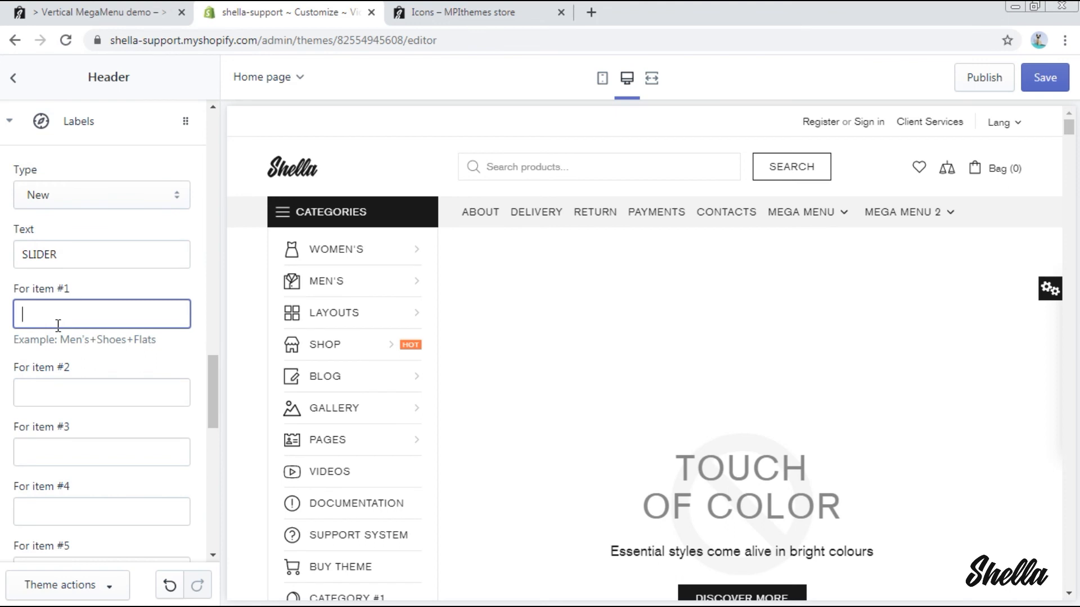
type("+Layouts")
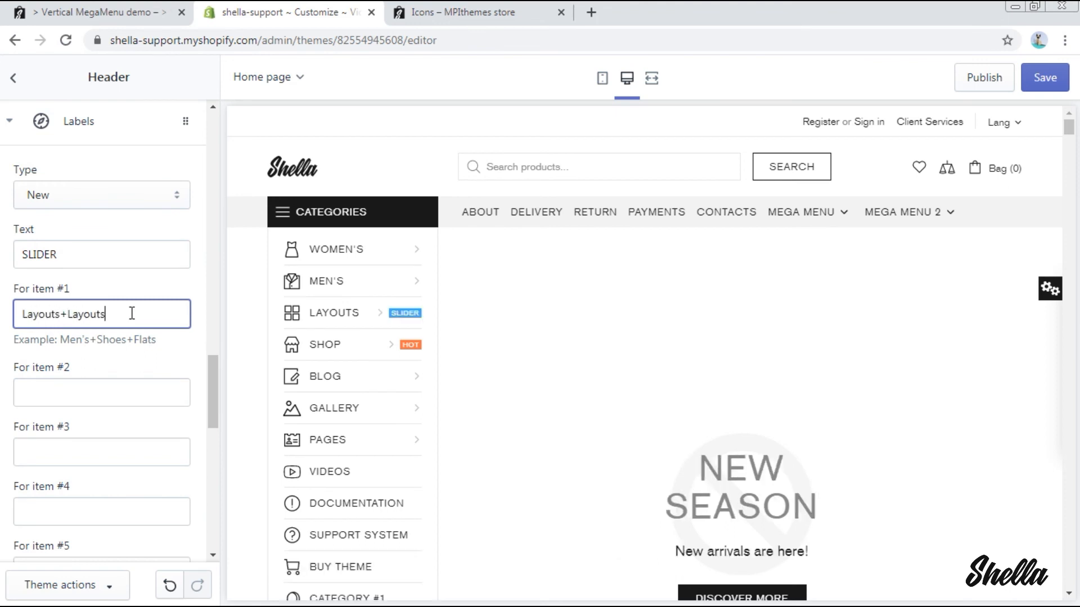
type("+Home V8")
mouse_move(387, 321)
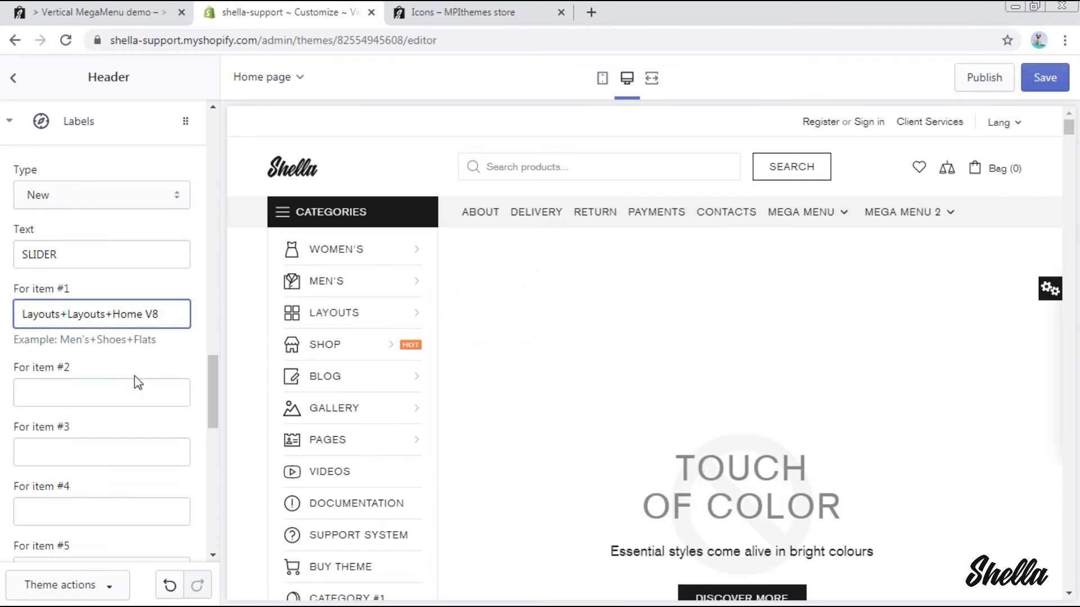
Step: Add a fourth Labels content block, set its type to Sale and its item #1 to Men's
scroll(134, 376, "down", 10)
left_click(115, 487)
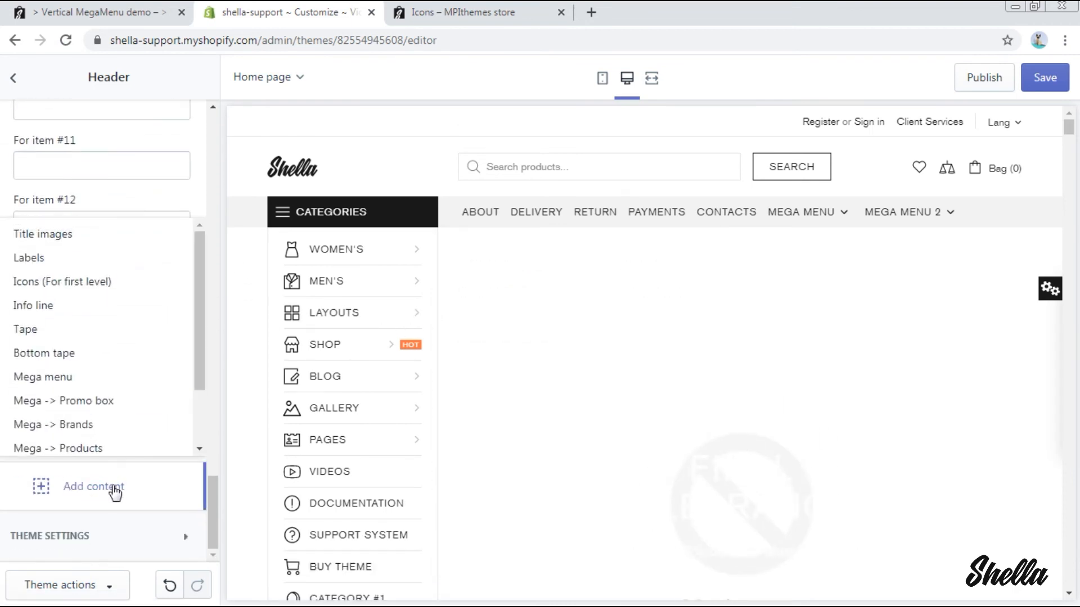
left_click(68, 260)
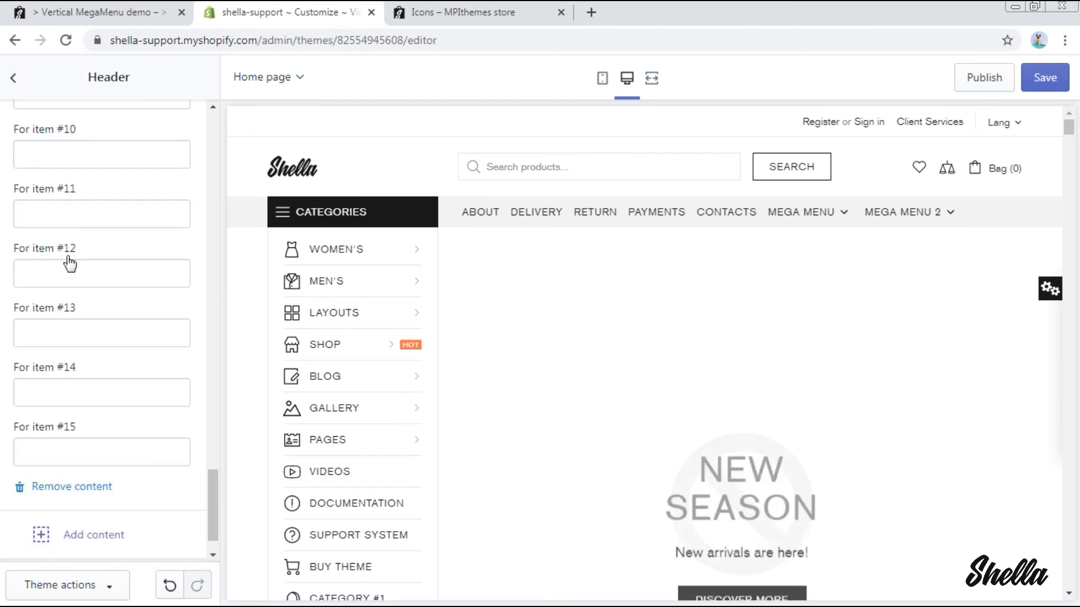
scroll(68, 259, "up", 10)
scroll(56, 260, "up", 1)
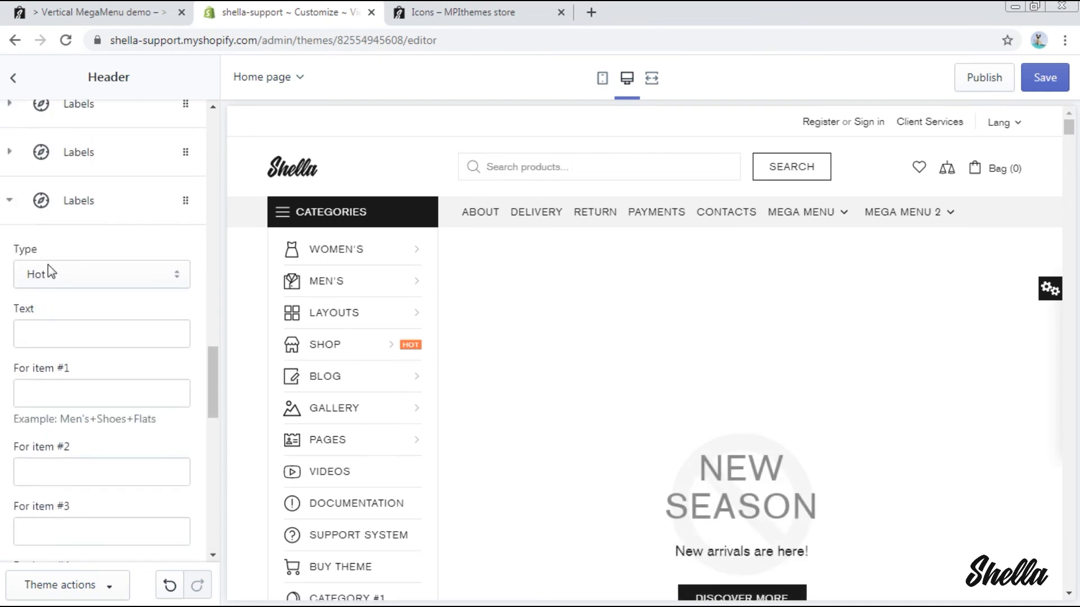
left_click(46, 272)
left_click(48, 307)
left_click(56, 392)
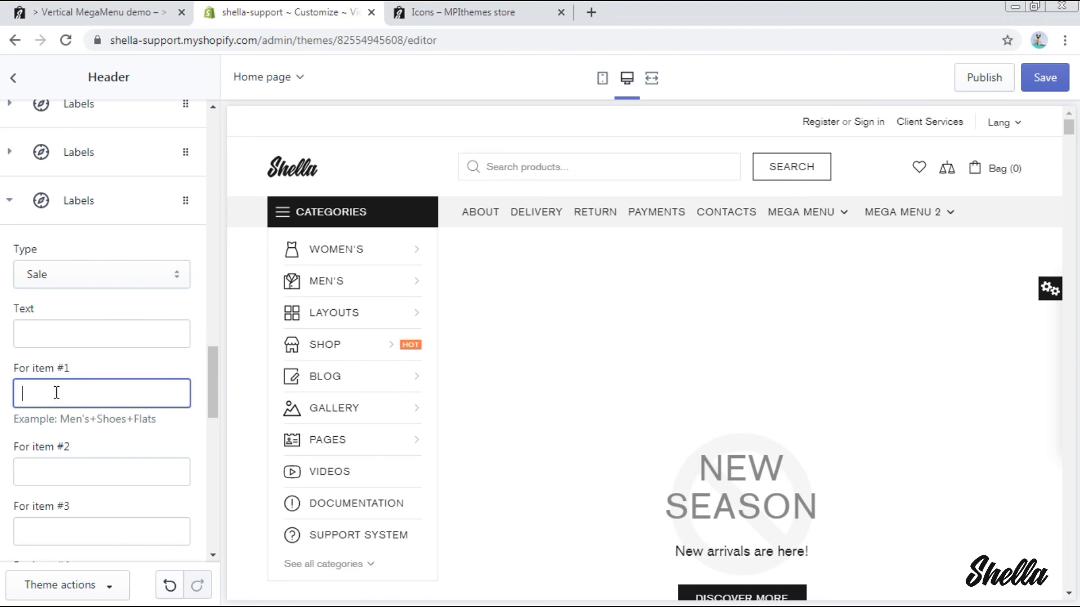
type("Men's")
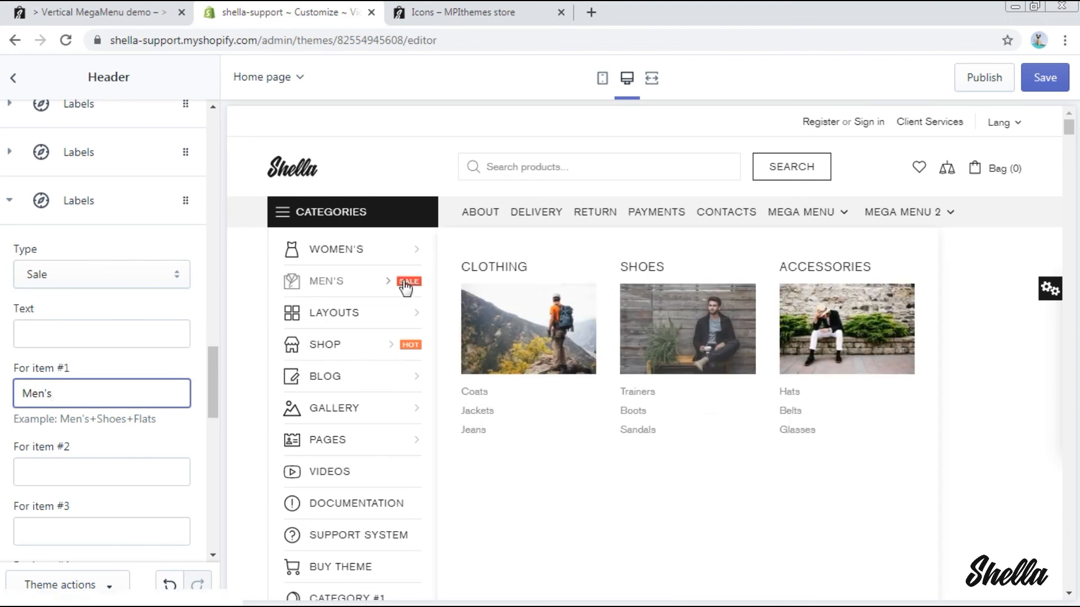
Step: Add a fifth Labels content block to the header and set its type to Sale
scroll(130, 347, "down", 5)
scroll(130, 347, "down", 8)
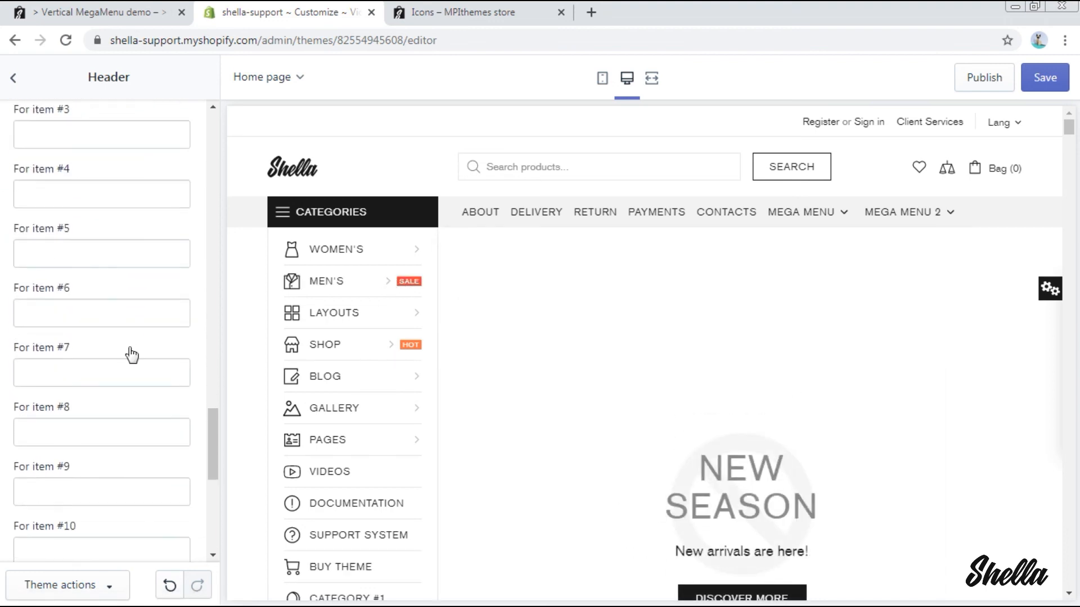
left_click(116, 486)
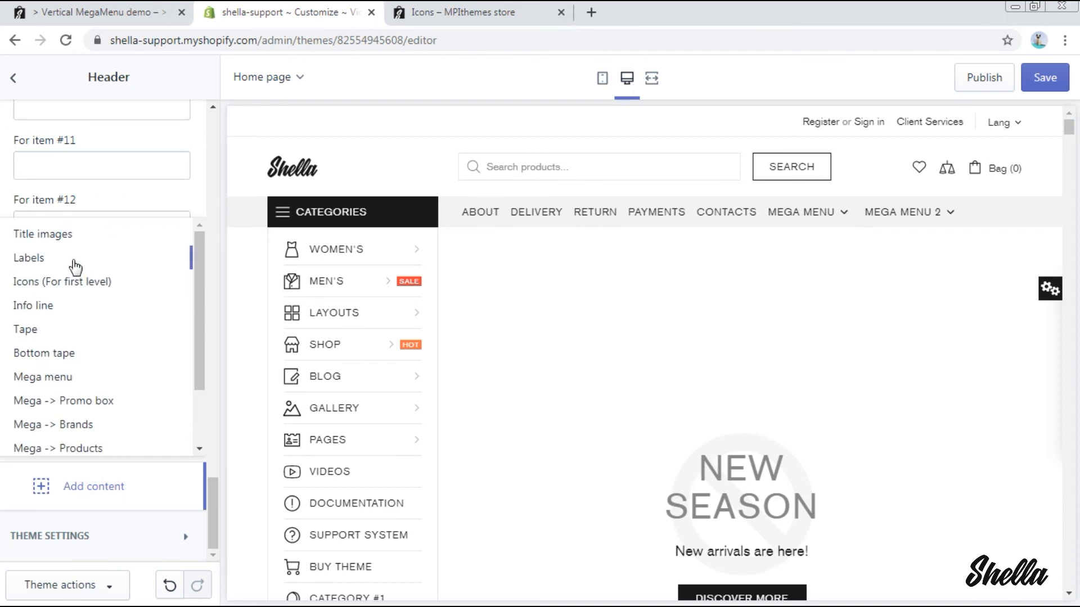
scroll(74, 263, "up", 1)
left_click(73, 261)
scroll(74, 260, "up", 12)
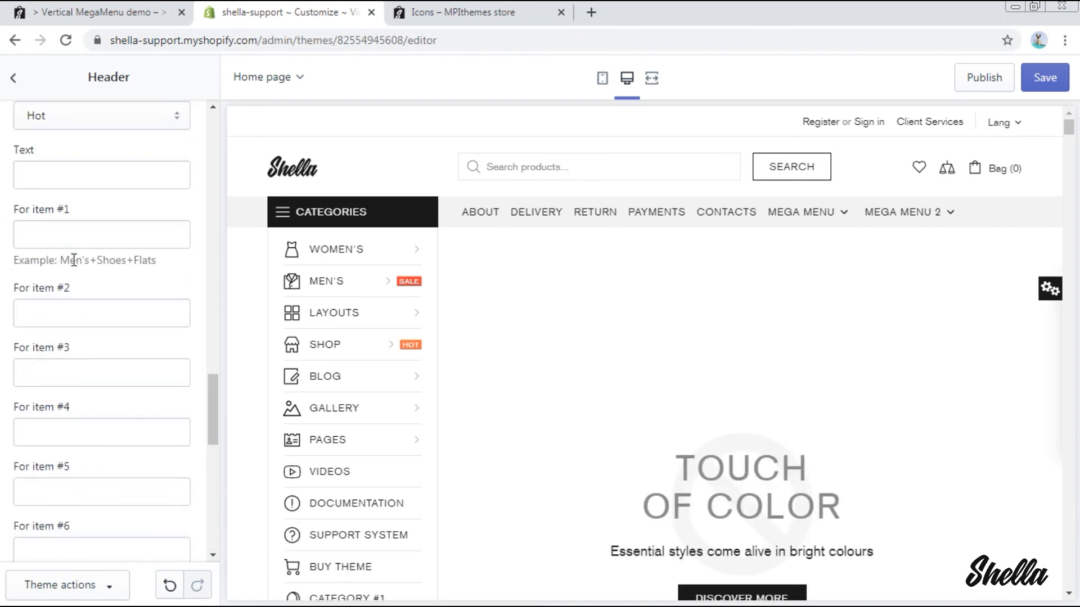
scroll(74, 270, "down", 2)
left_click(69, 196)
left_click(38, 233)
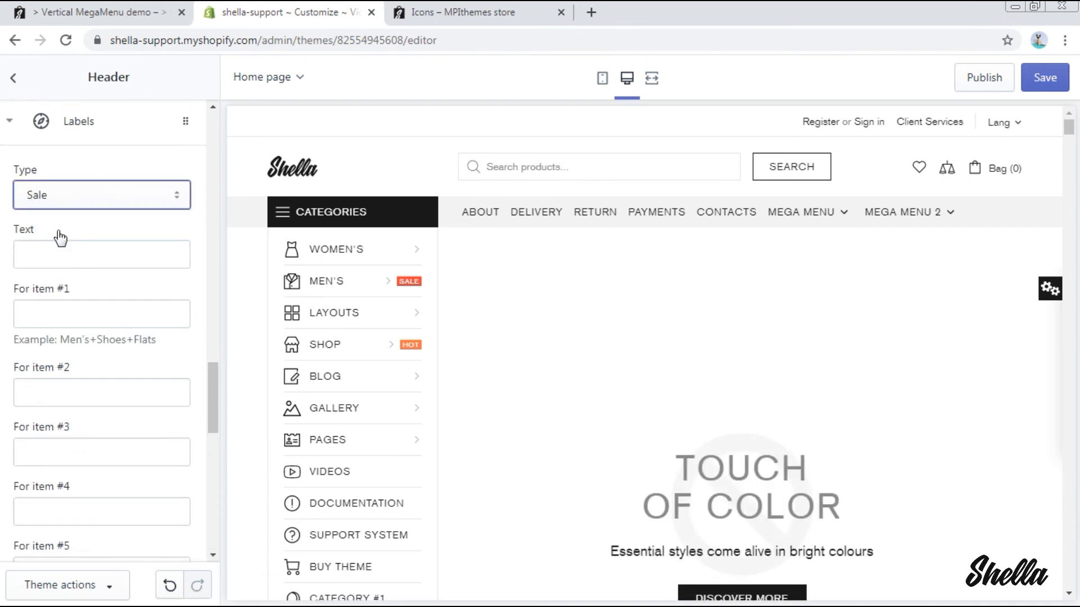
Step: Set the fifth Sale label's text to ACTIVE and its item #1 to Layouts+Skins
left_click(55, 252)
type("ACTIVE")
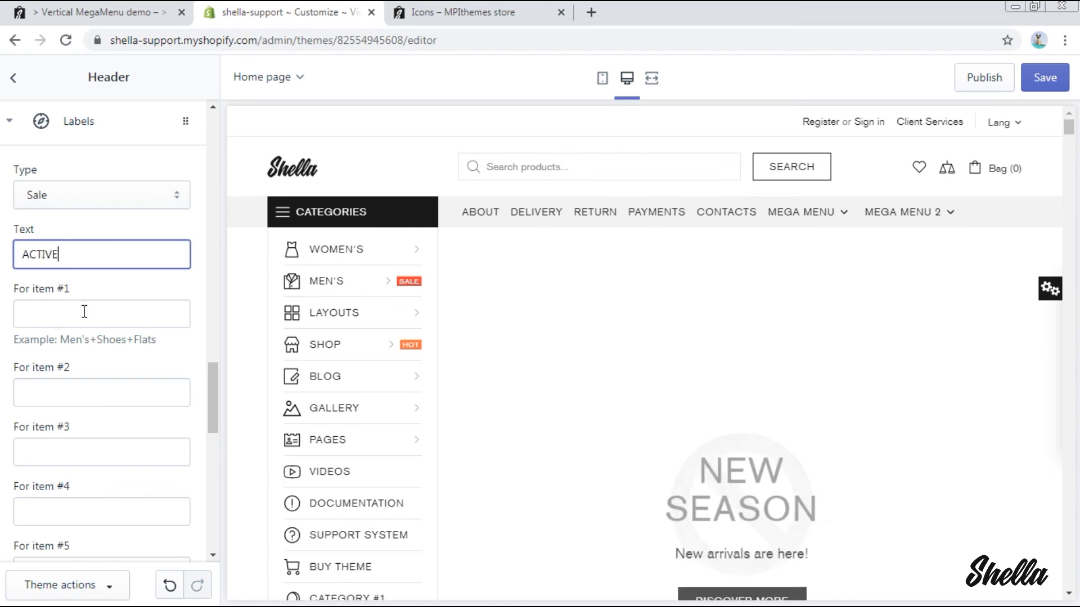
left_click(85, 312)
type("Layouts+Skins")
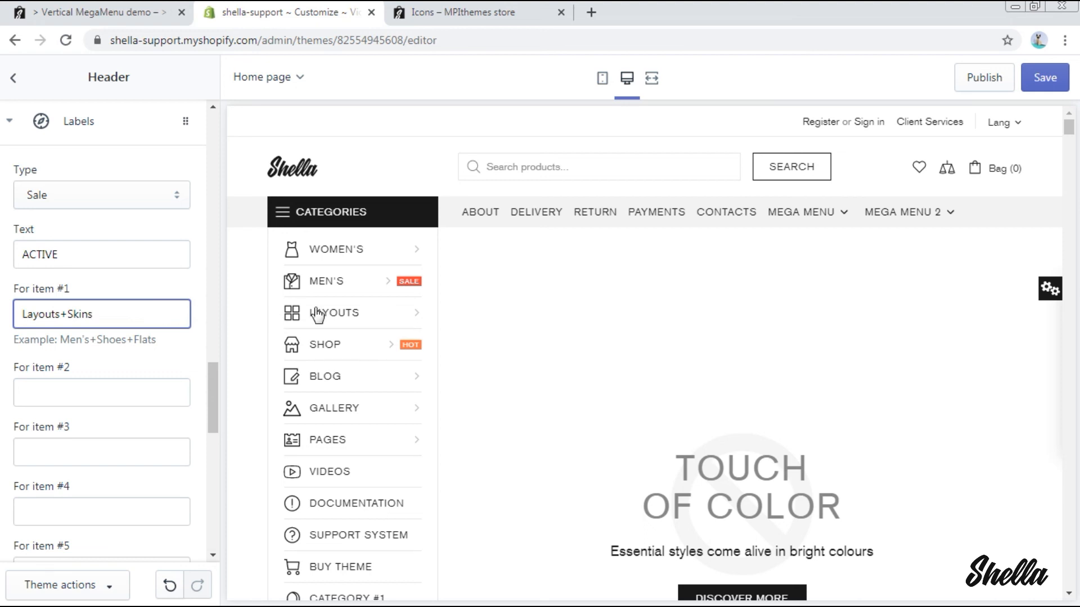
mouse_move(379, 311)
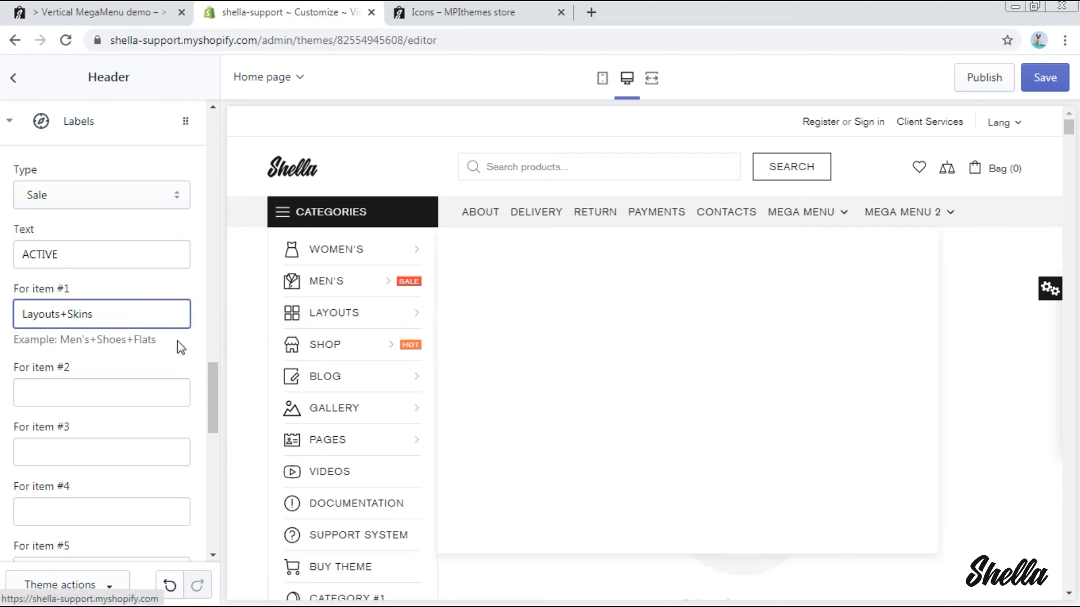
Step: Save the header changes and collapse the expanded Labels content block
scroll(175, 342, "down", 10)
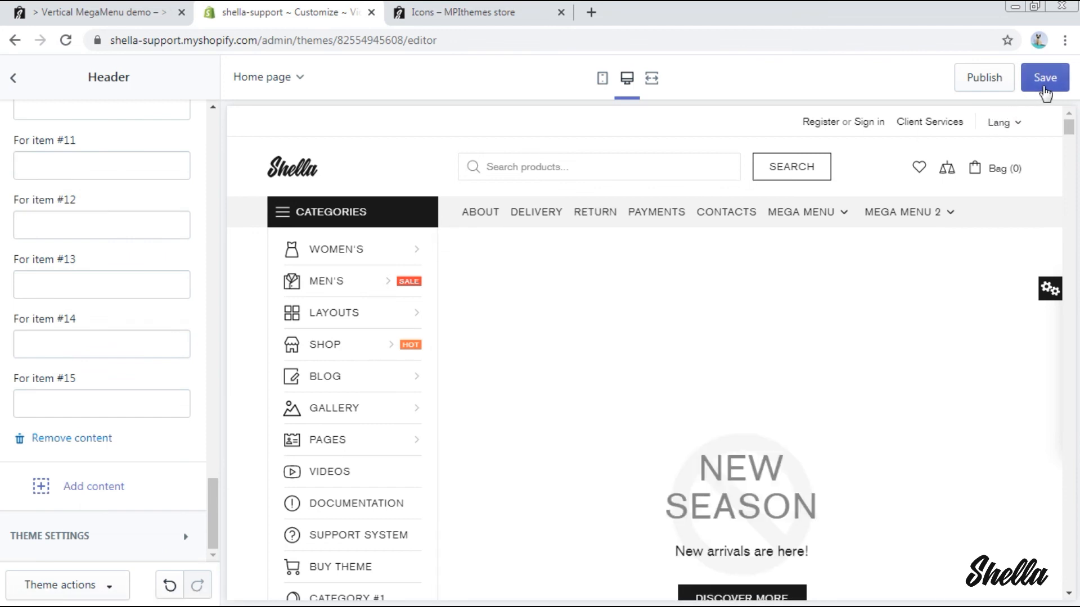
left_click(1043, 88)
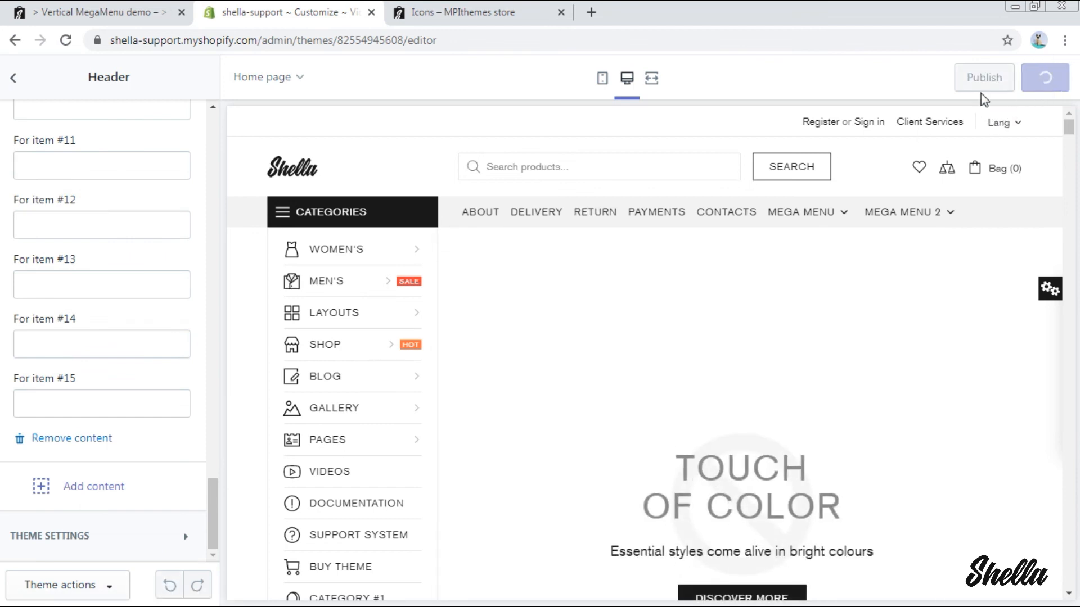
scroll(135, 394, "up", 10)
scroll(133, 388, "up", 2)
scroll(68, 343, "down", 1)
left_click(14, 314)
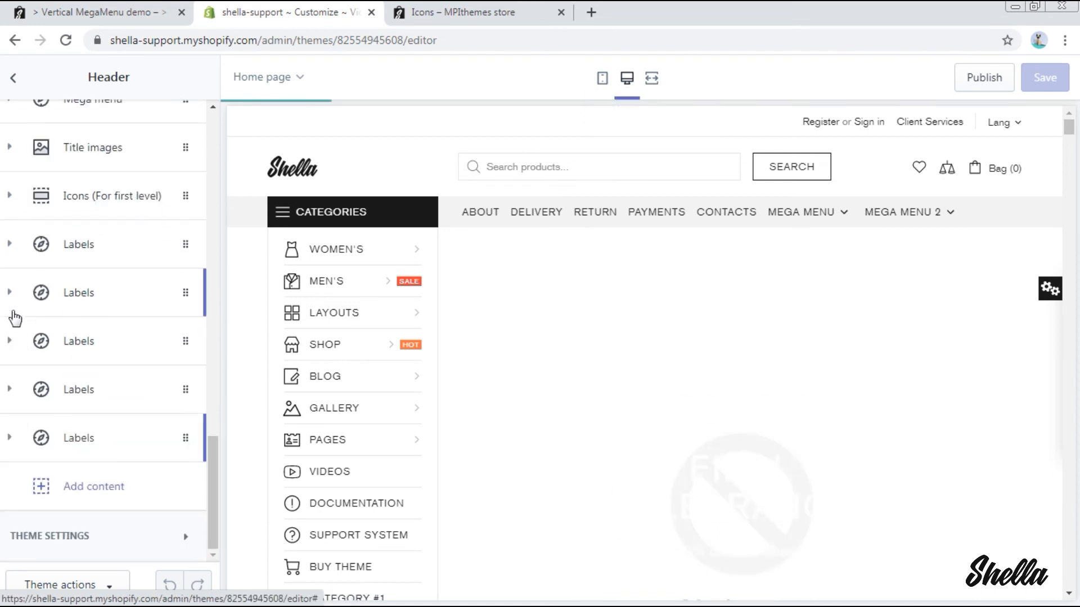
Step: Examine the Women's, Men's, Shop and Blog submenus of the vertical Categories menu in the preview, including Single Post
scroll(132, 386, "up", 8)
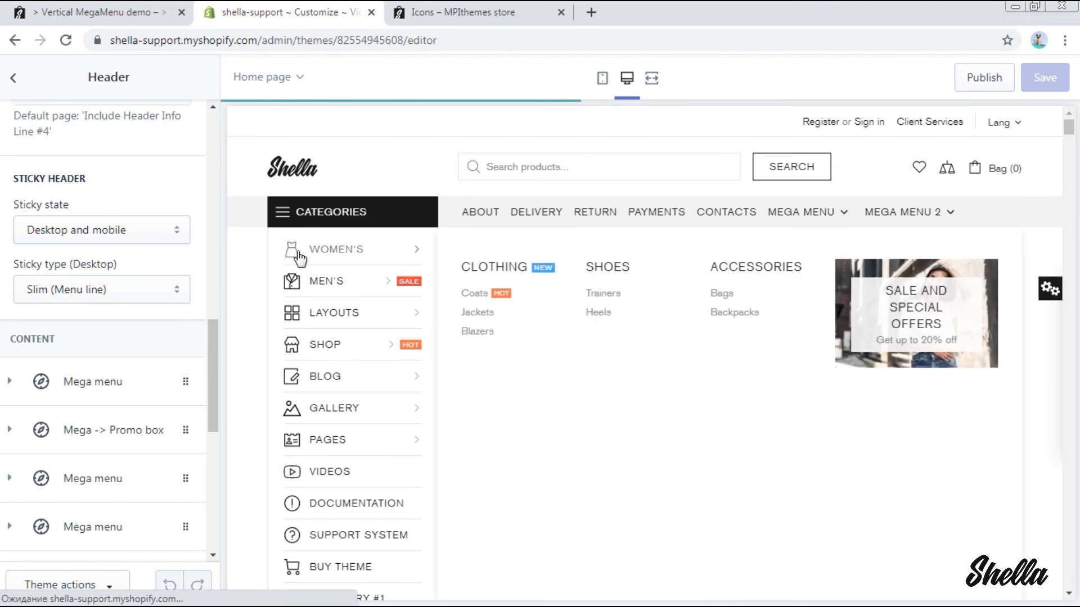
mouse_move(304, 288)
mouse_move(310, 352)
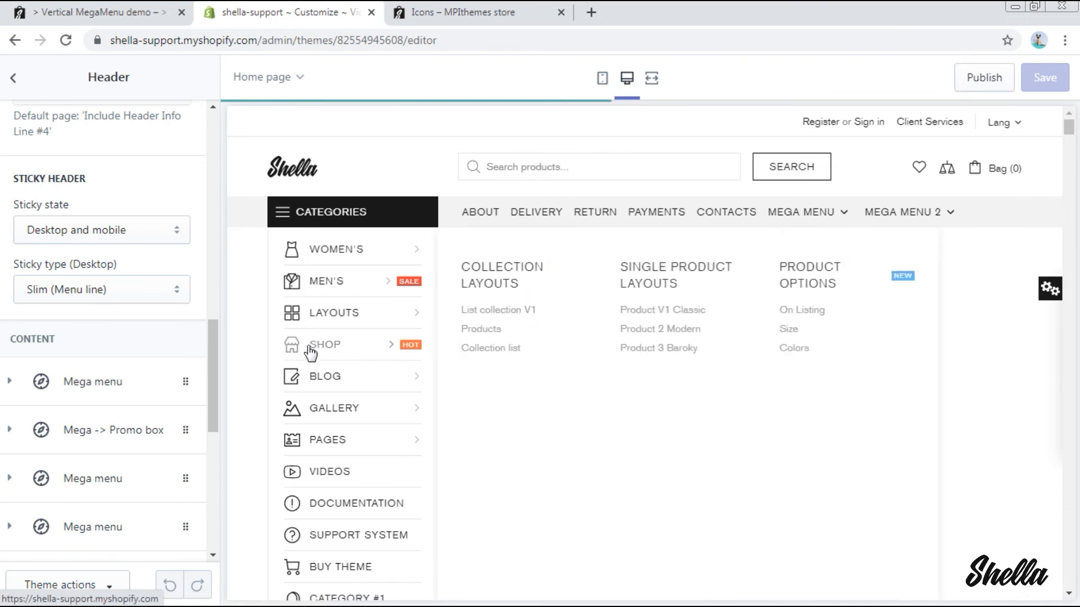
mouse_move(313, 385)
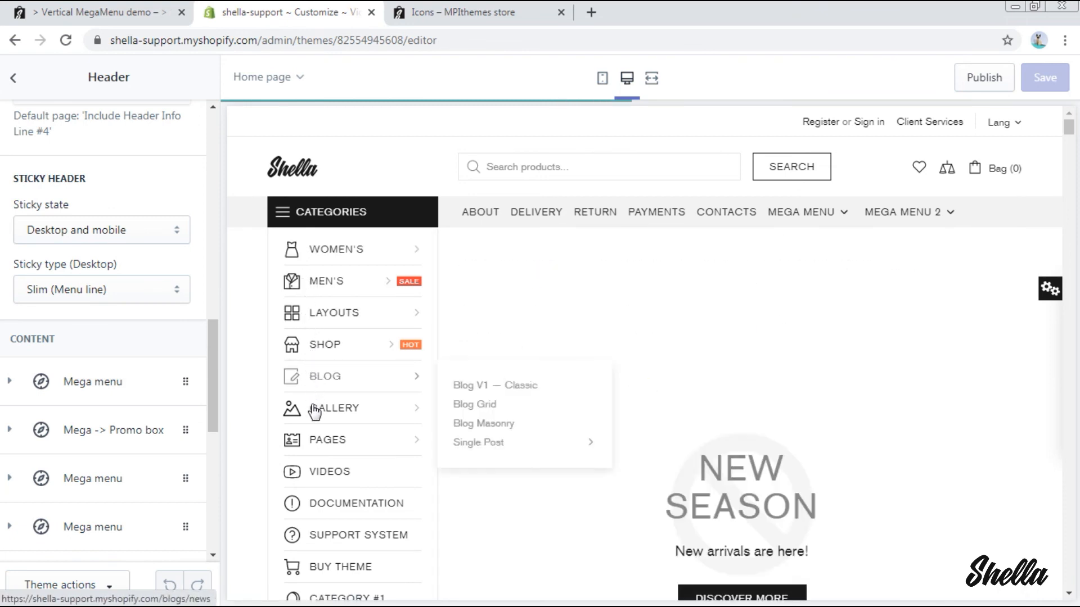
mouse_move(501, 448)
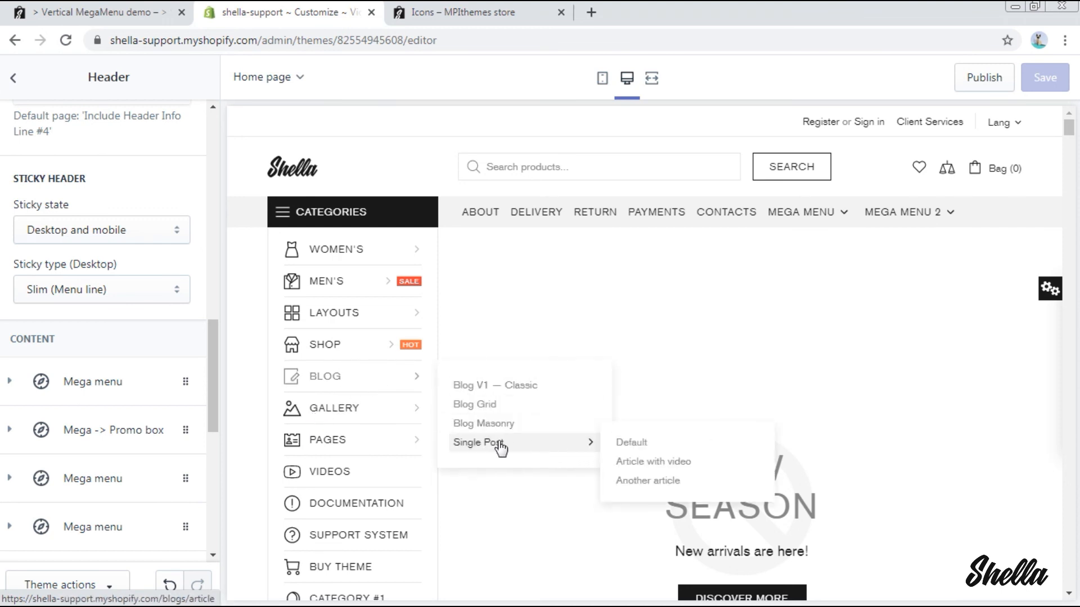